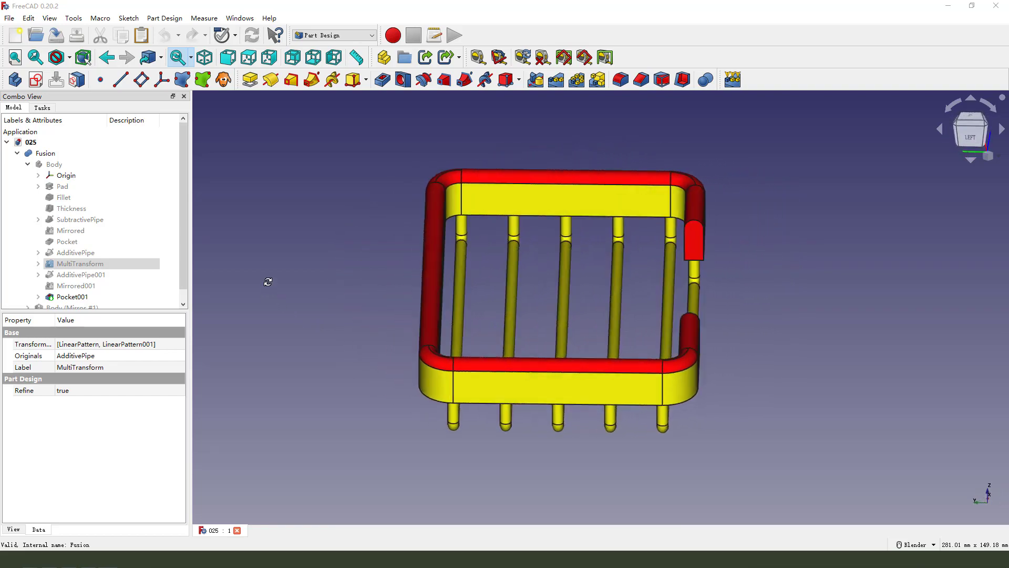
Examine the finished rack model from several sides and its dimensioned drawing 025.png
{"action": "mouse_move", "coordinate": [893, 323]}
{"action": "left_mouse_down"}
{"action": "mouse_move", "coordinate": [340, 313]}
{"action": "mouse_move", "coordinate": [333, 273]}
{"action": "mouse_move", "coordinate": [74, 28]}
{"action": "left_mouse_up"}
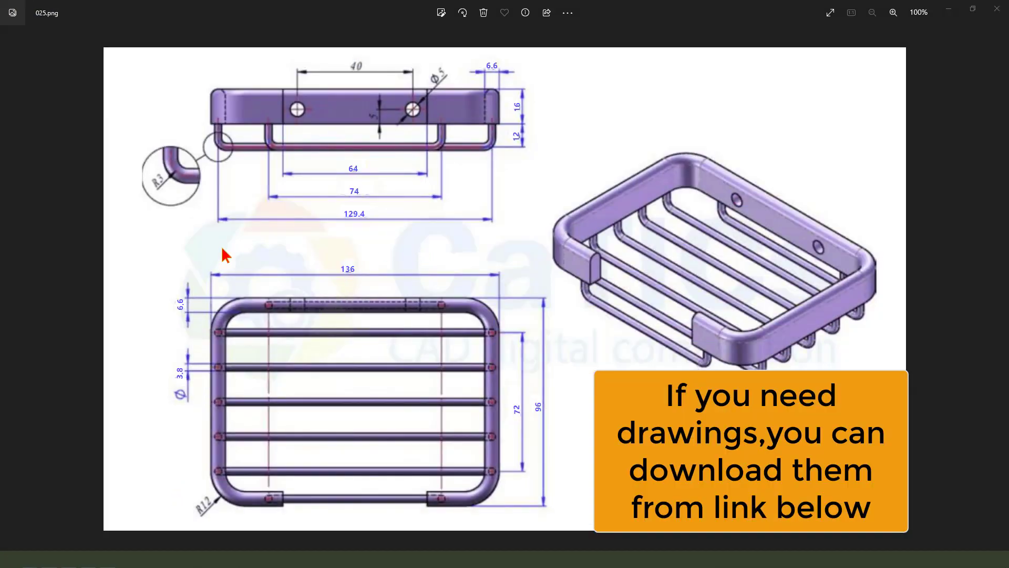
{"action": "mouse_move", "coordinate": [195, 248]}
{"action": "left_mouse_down"}
{"action": "mouse_move", "coordinate": [245, 74]}
{"action": "mouse_move", "coordinate": [191, 160]}
{"action": "left_mouse_up"}
{"action": "left_click_drag", "start_coordinate": [566, 178], "coordinate": [781, 368]}
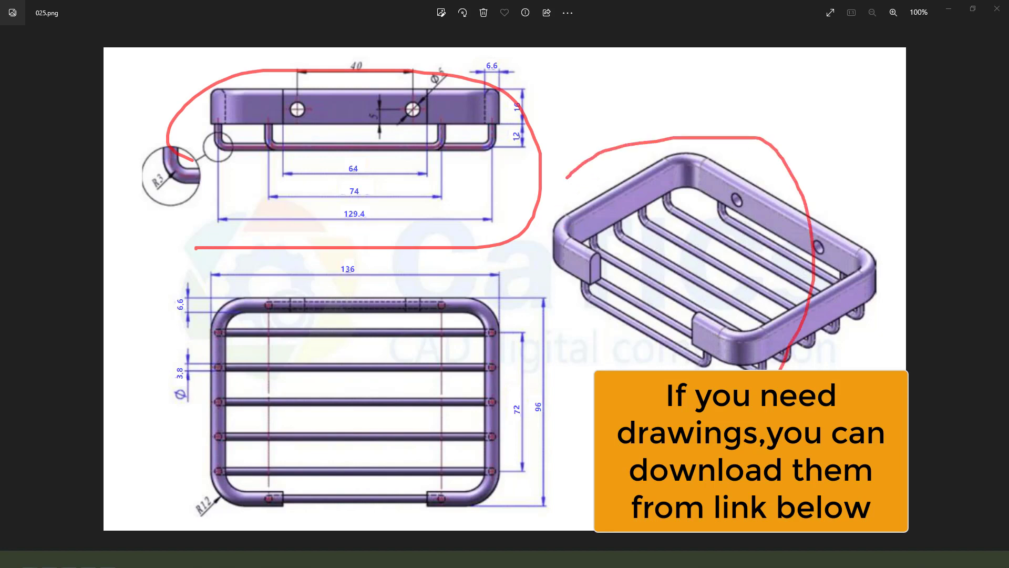
{"action": "left_click_drag", "start_coordinate": [671, 331], "coordinate": [633, 365]}
{"action": "left_click_drag", "start_coordinate": [687, 336], "coordinate": [693, 369]}
{"action": "key", "text": "Escape"}
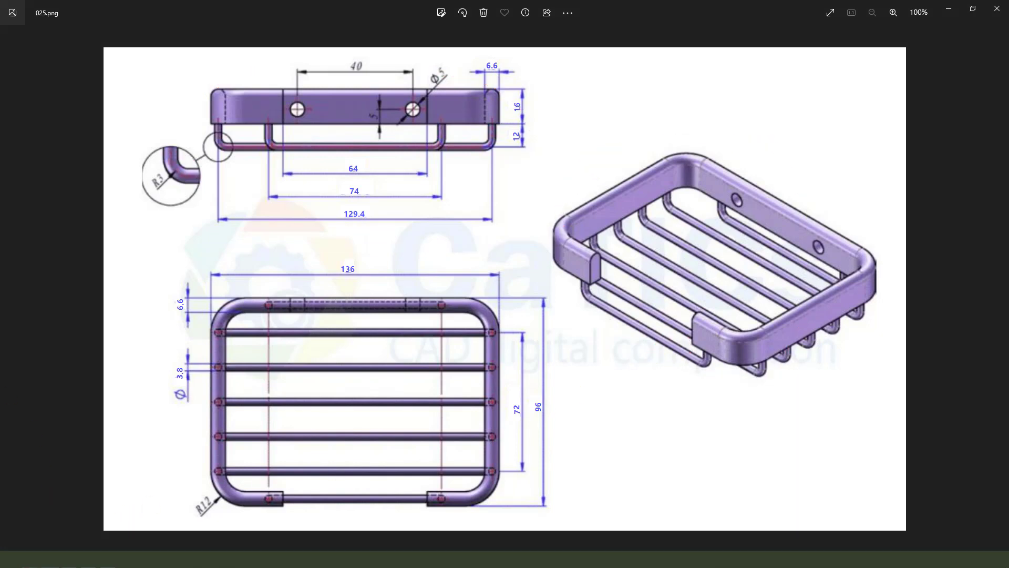
{"action": "key", "text": "alt+Tab"}
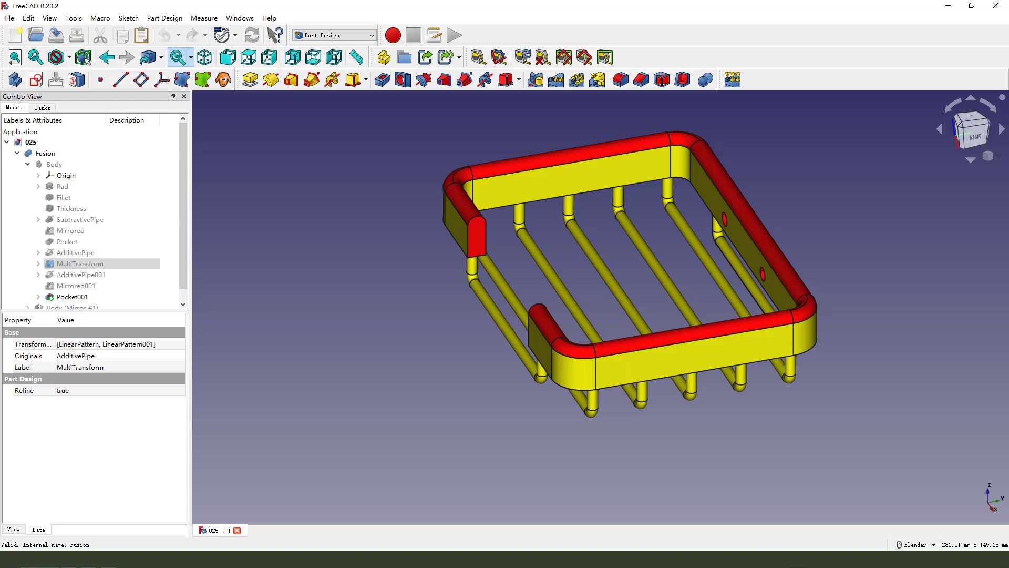
Create a new document with a body and start a sketch on the XY plane
{"action": "left_click", "coordinate": [17, 39]}
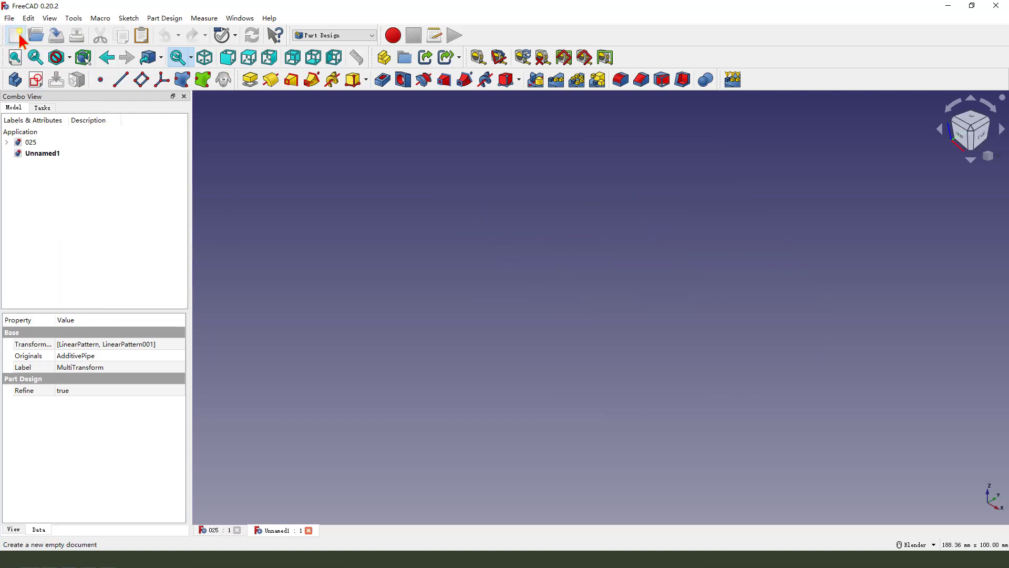
{"action": "left_click", "coordinate": [16, 81]}
{"action": "left_click", "coordinate": [36, 81]}
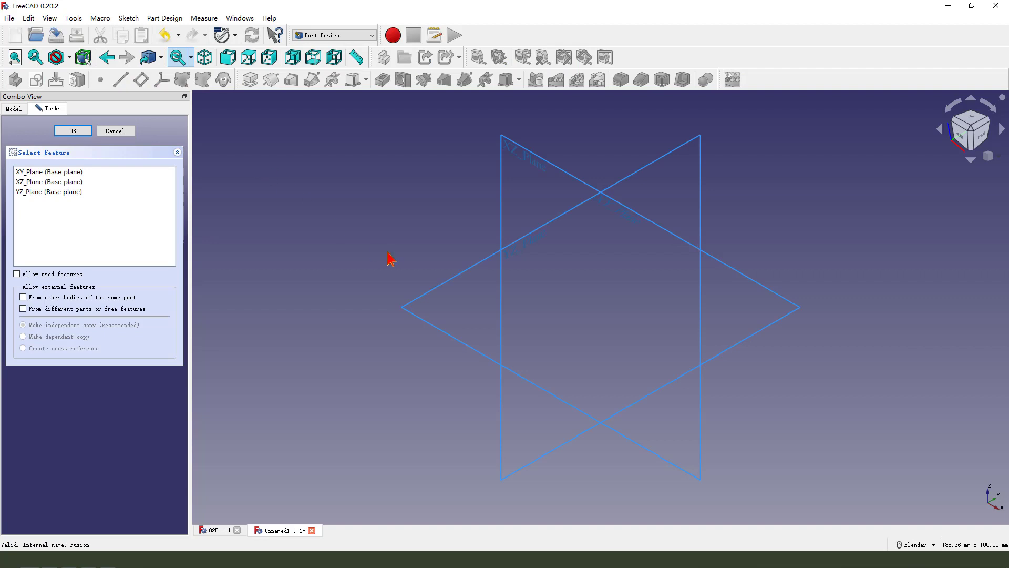
{"action": "left_click", "coordinate": [414, 296]}
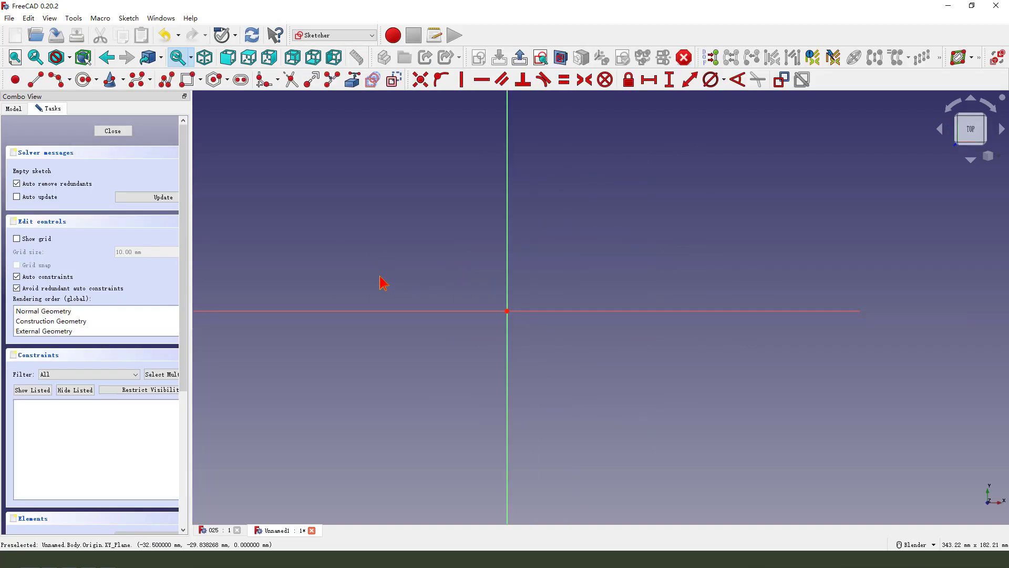
Sketch a rectangle about 63 by 51 mm with its lower right corner on the origin
{"action": "left_click", "coordinate": [188, 81]}
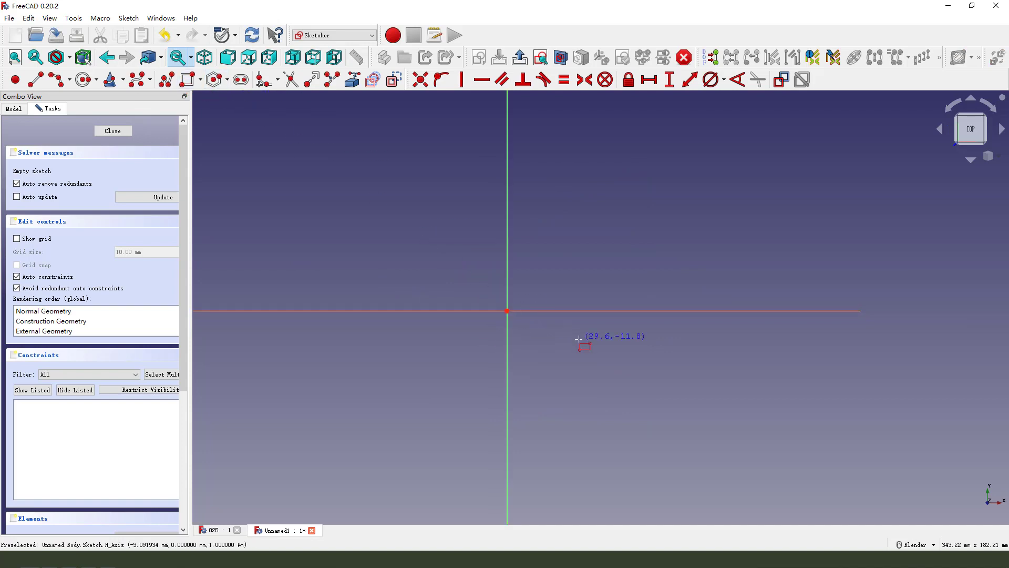
{"action": "left_click", "coordinate": [507, 311]}
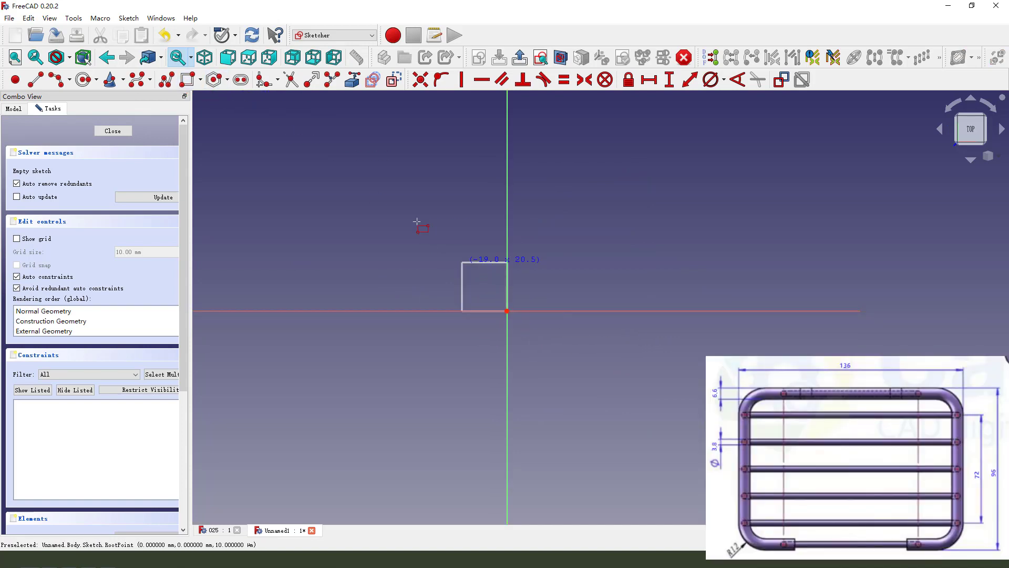
{"action": "left_click", "coordinate": [357, 189]}
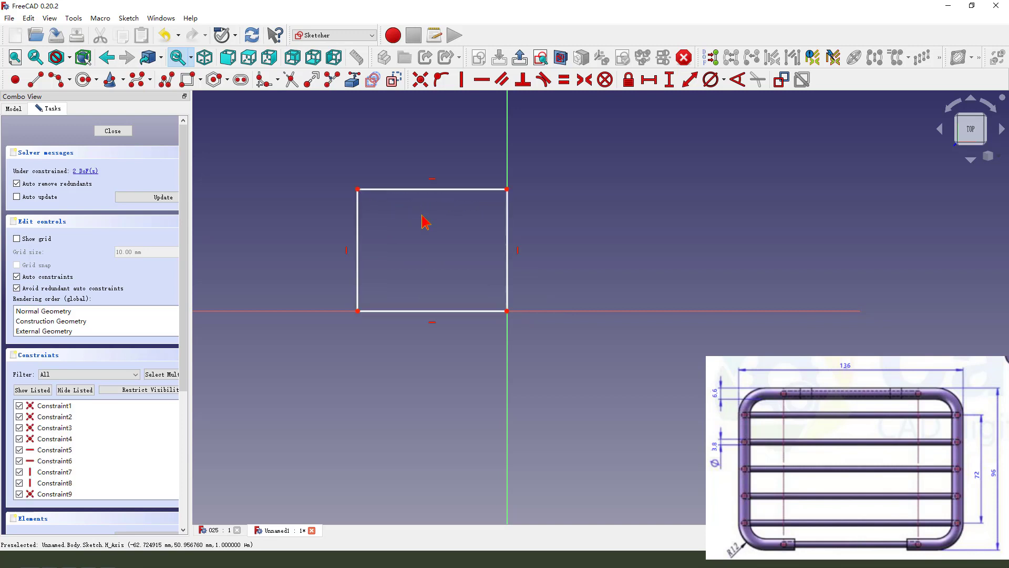
Constrain the rectangle's horizontal width to 136/2 mm and place the dimension above it
{"action": "left_click", "coordinate": [450, 189]}
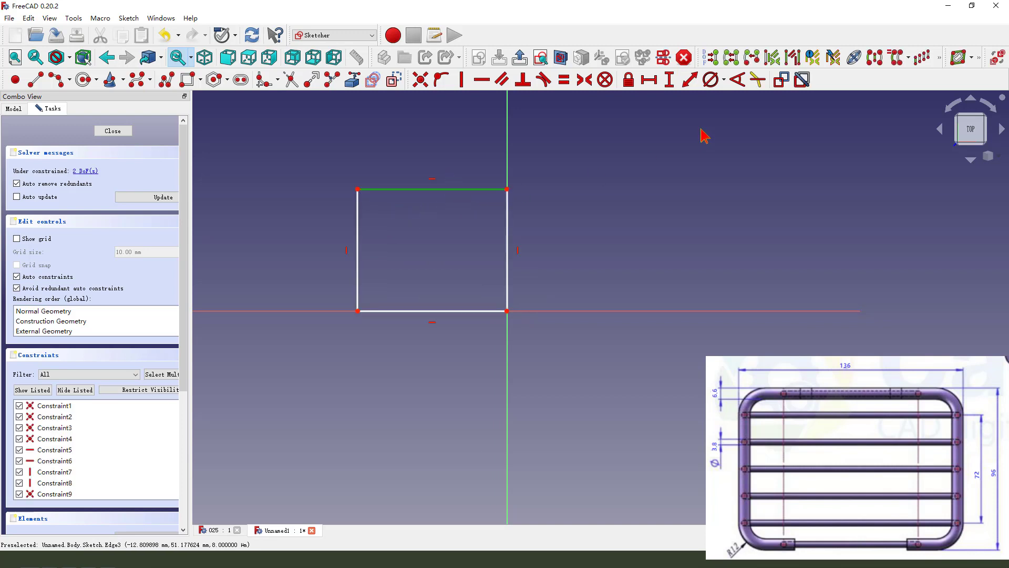
{"action": "left_click", "coordinate": [649, 79]}
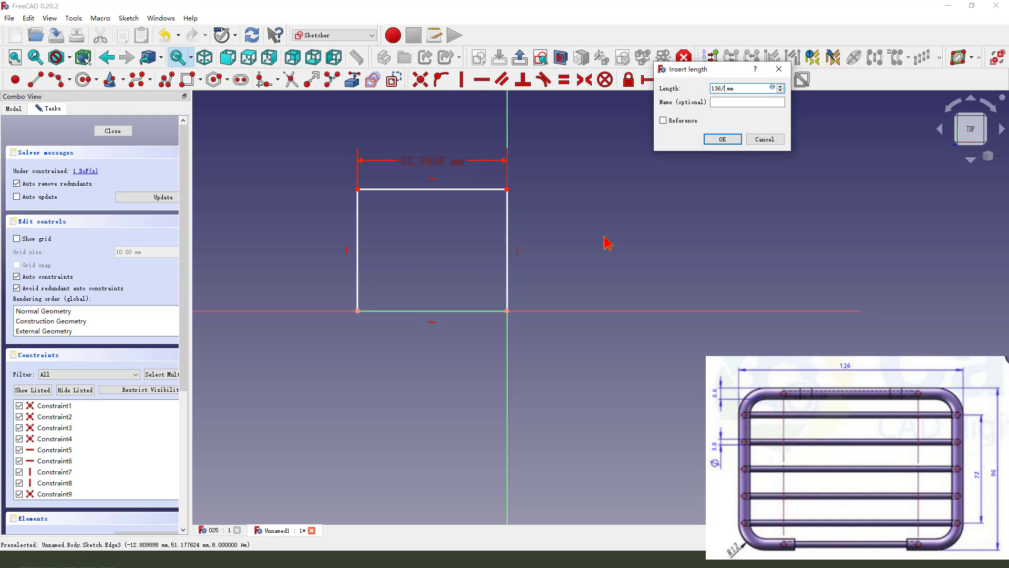
{"action": "key", "text": "Return"}
{"action": "left_click_drag", "start_coordinate": [434, 159], "coordinate": [428, 152]}
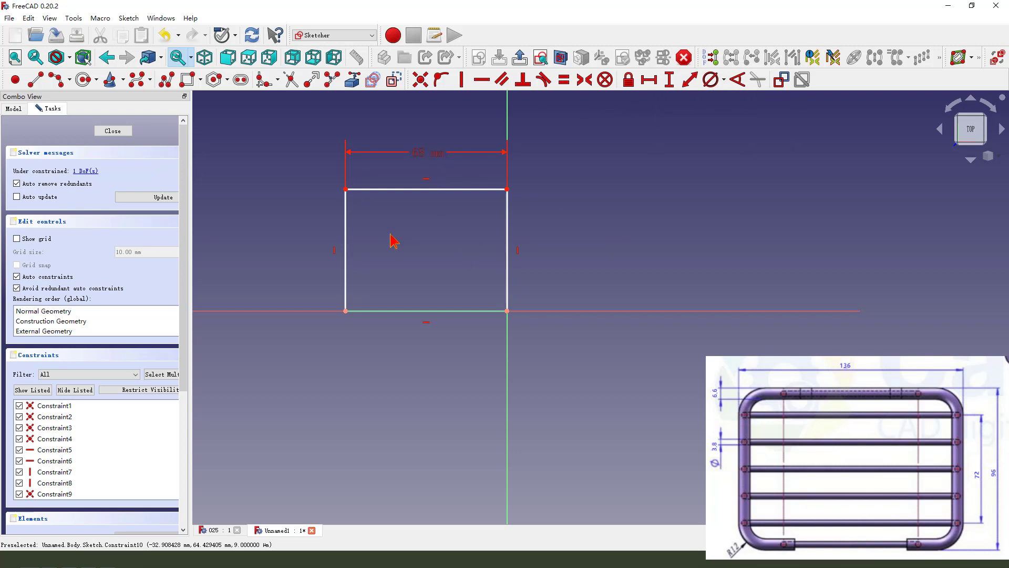
Constrain the rectangle's vertical height to 96/2 mm
{"action": "left_click", "coordinate": [346, 232]}
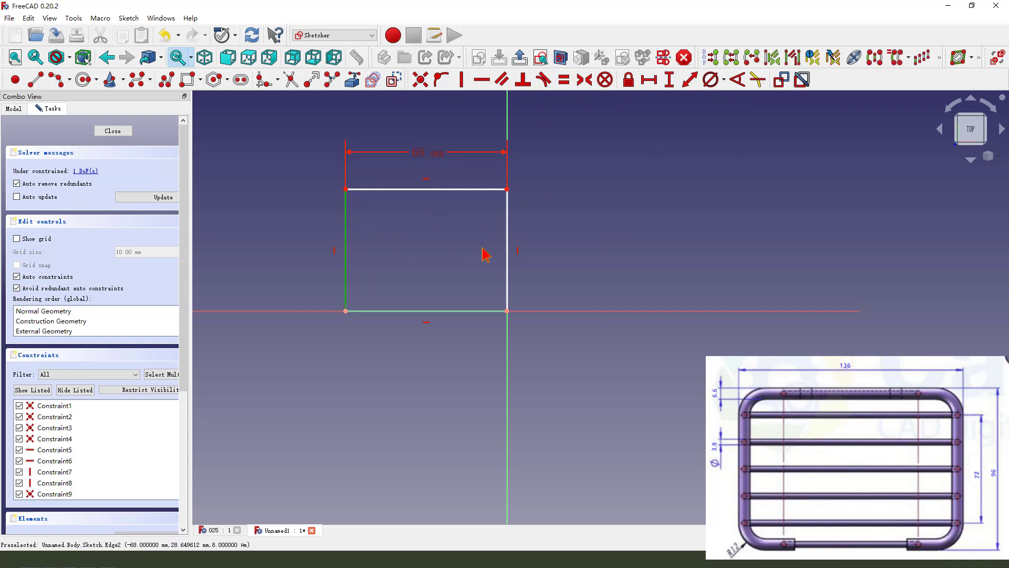
{"action": "left_click", "coordinate": [393, 311]}
{"action": "left_click", "coordinate": [669, 79]}
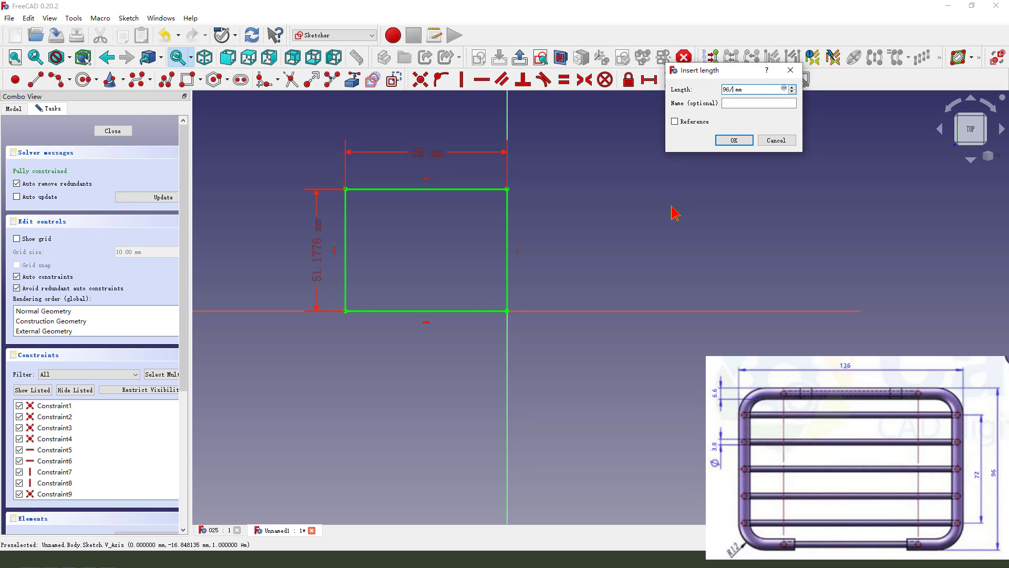
{"action": "type", "text": "96/2"}
{"action": "key", "text": "Return"}
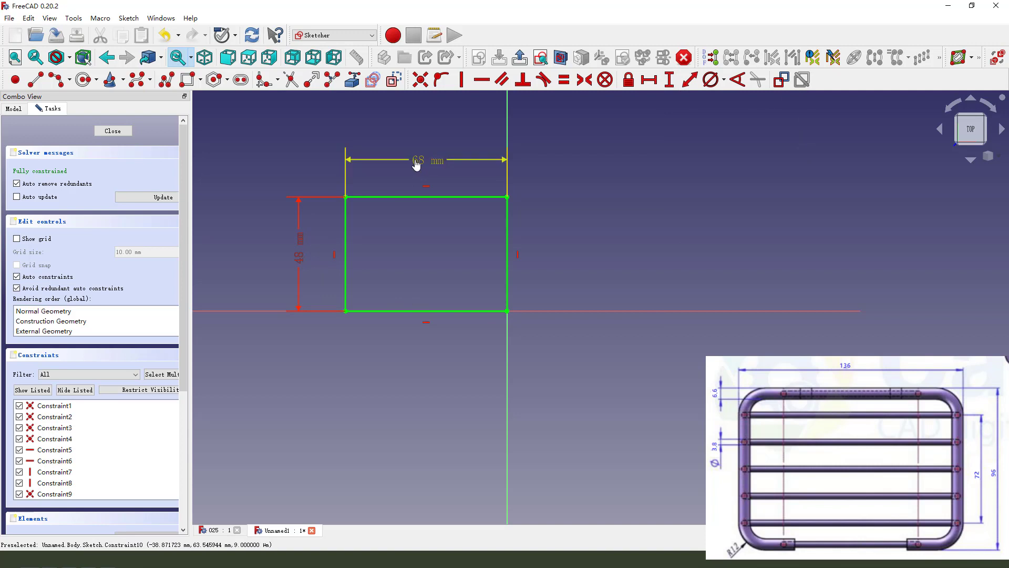
Finish the sketch and pad the rectangle to a length of 16 mm
{"action": "left_click", "coordinate": [519, 56]}
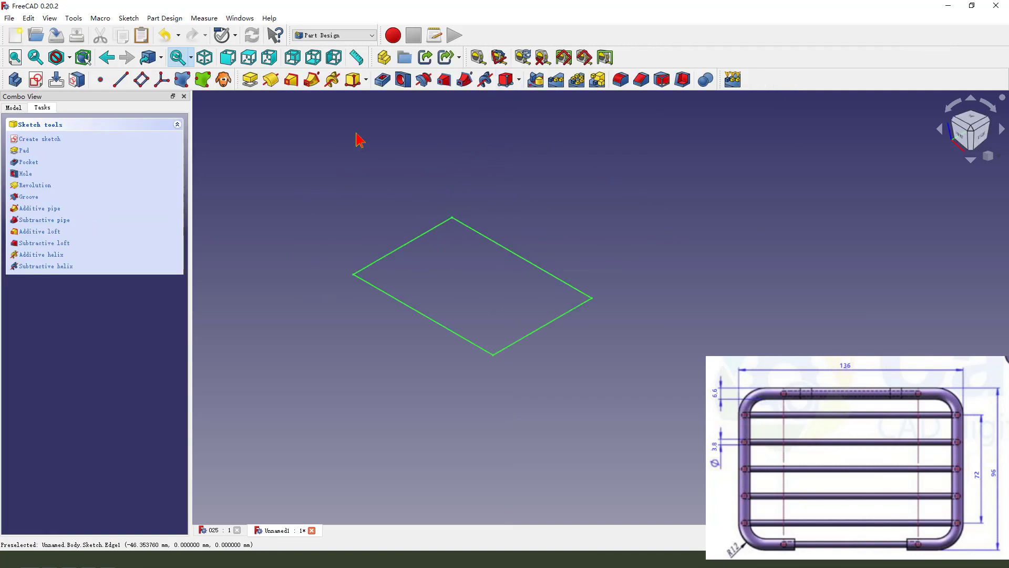
{"action": "left_click", "coordinate": [250, 80]}
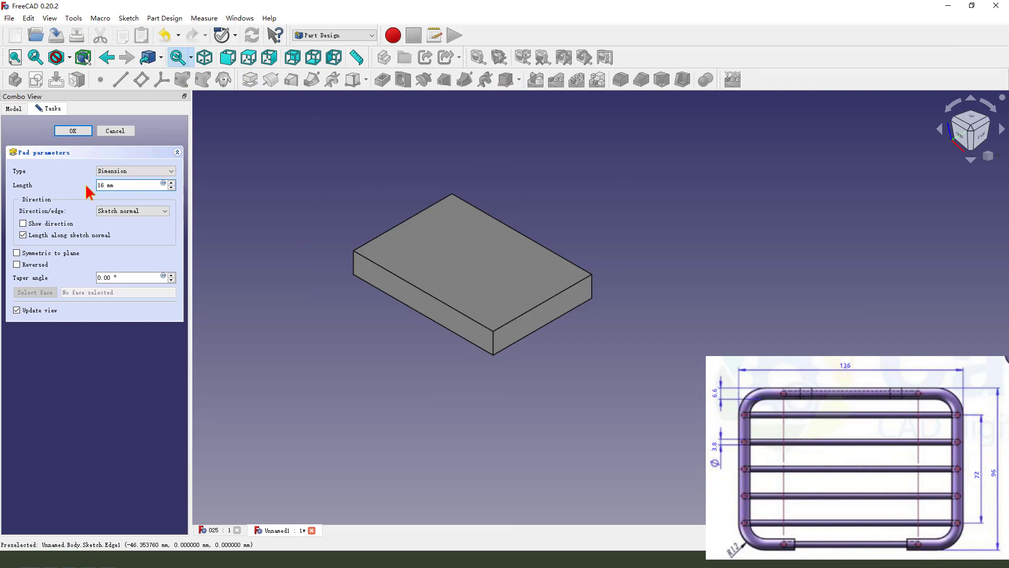
{"action": "key", "text": "Return"}
Fillet the block's vertical corner edge diagonally opposite the origin with a 12 mm radius
{"action": "middle_click_drag", "start_coordinate": [408, 213], "coordinate": [570, 275]}
{"action": "left_click", "coordinate": [395, 134]}
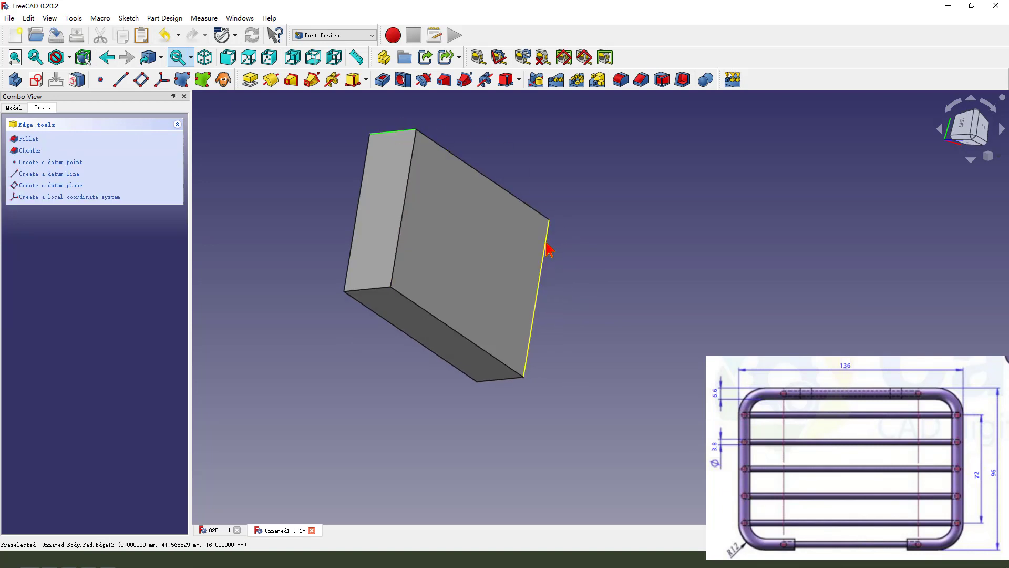
{"action": "scroll", "coordinate": [501, 136], "scroll_direction": "up", "scroll_amount": 1}
{"action": "left_click", "coordinate": [621, 79]}
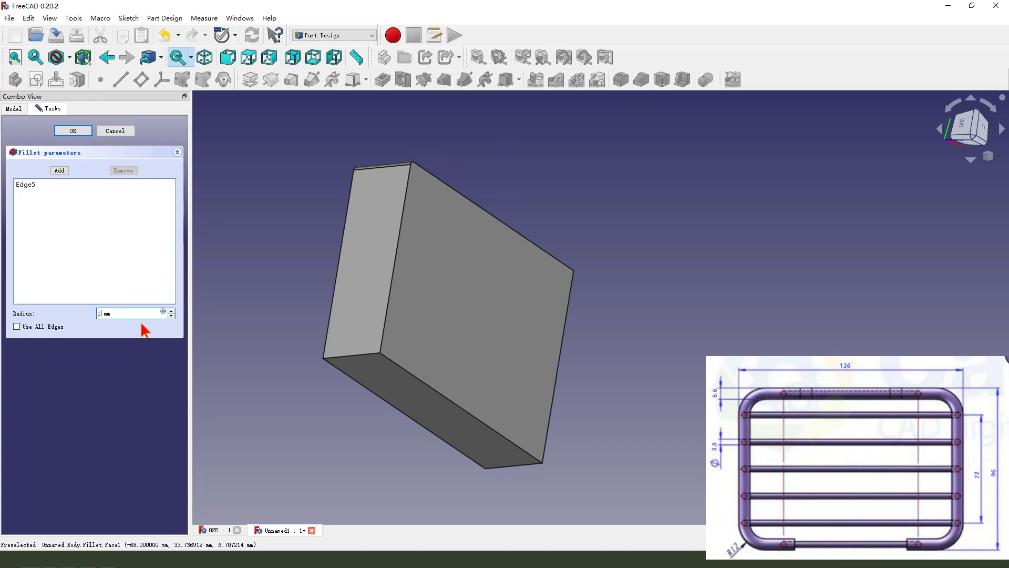
{"action": "key", "text": "Return"}
Apply an inward 6.6 mm Thickness, removing the top, the bottom and the two flat side faces that meet at the origin
{"action": "middle_click_drag", "start_coordinate": [484, 340], "coordinate": [618, 364]}
{"action": "middle_click_drag", "start_coordinate": [545, 354], "coordinate": [575, 349]}
{"action": "left_click", "coordinate": [461, 285]}
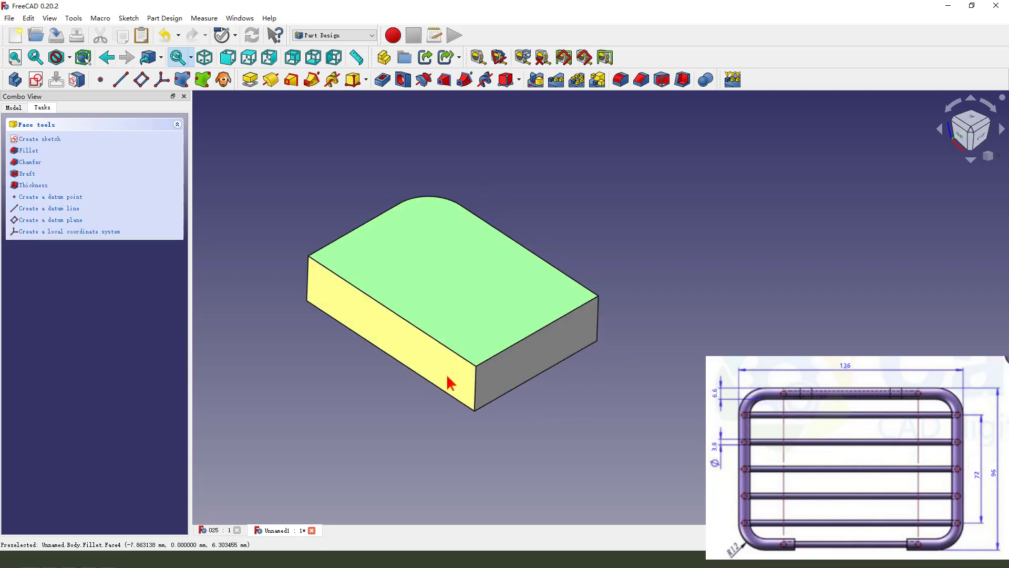
{"action": "left_click", "coordinate": [441, 372], "text": "ctrl"}
{"action": "left_click", "coordinate": [529, 380], "text": "ctrl"}
{"action": "middle_click_drag", "start_coordinate": [530, 421], "coordinate": [575, 334]}
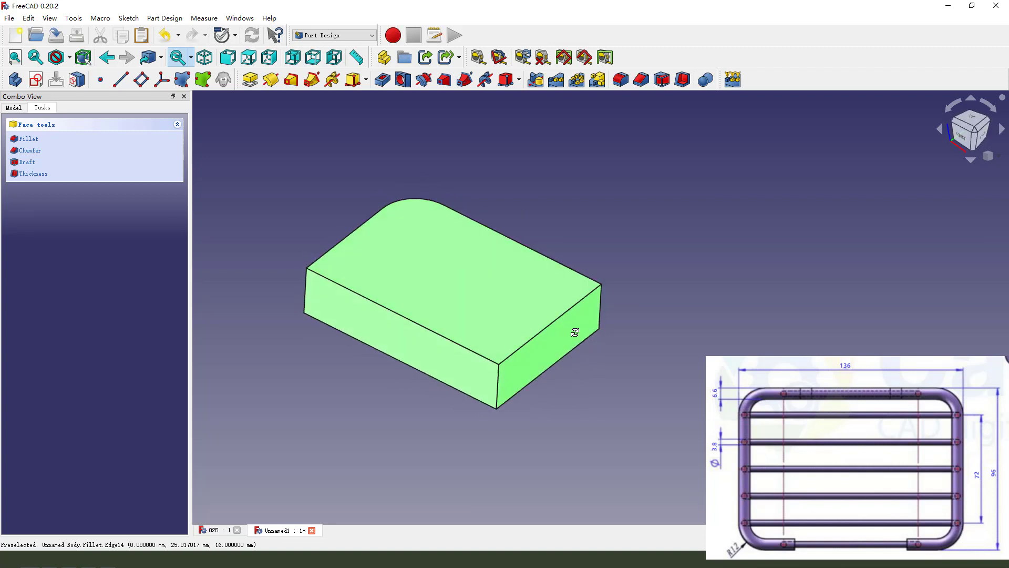
{"action": "left_click", "coordinate": [682, 79]}
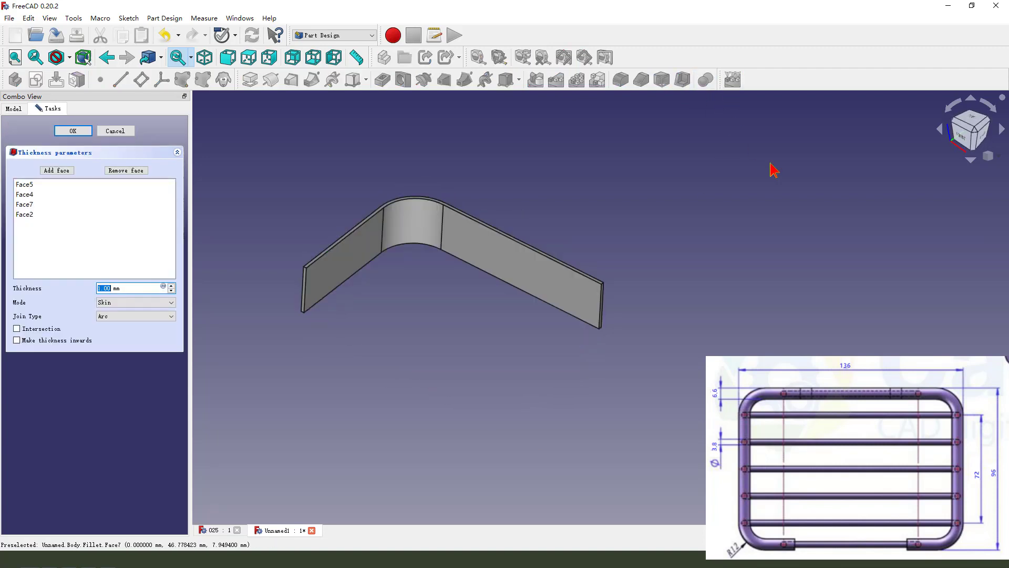
{"action": "left_click", "coordinate": [24, 341]}
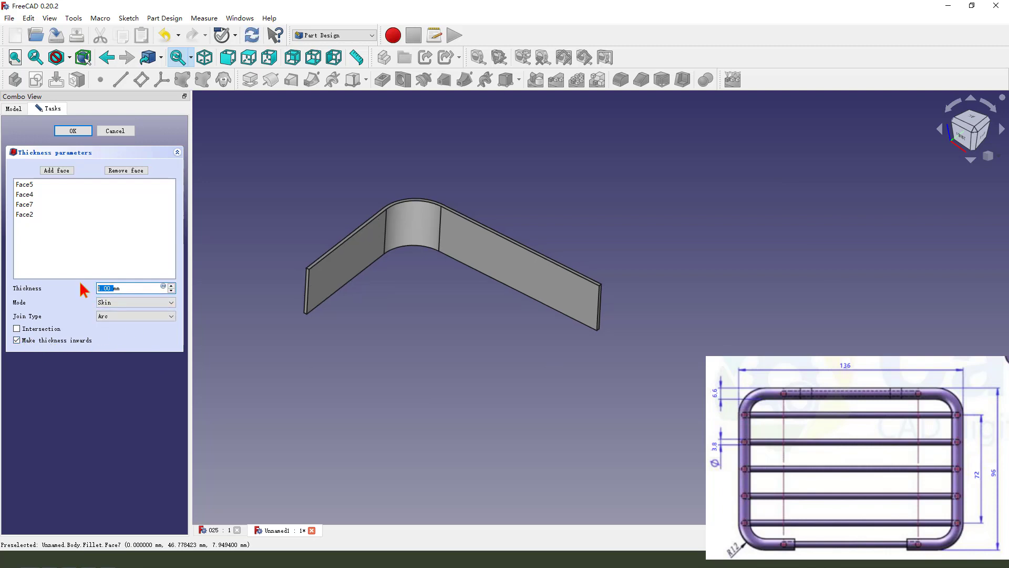
{"action": "type", "text": "6.6"}
{"action": "key", "text": "Return"}
Start a sketch on the end face of the wall's shorter leg
{"action": "middle_click_drag", "start_coordinate": [412, 234], "coordinate": [521, 268]}
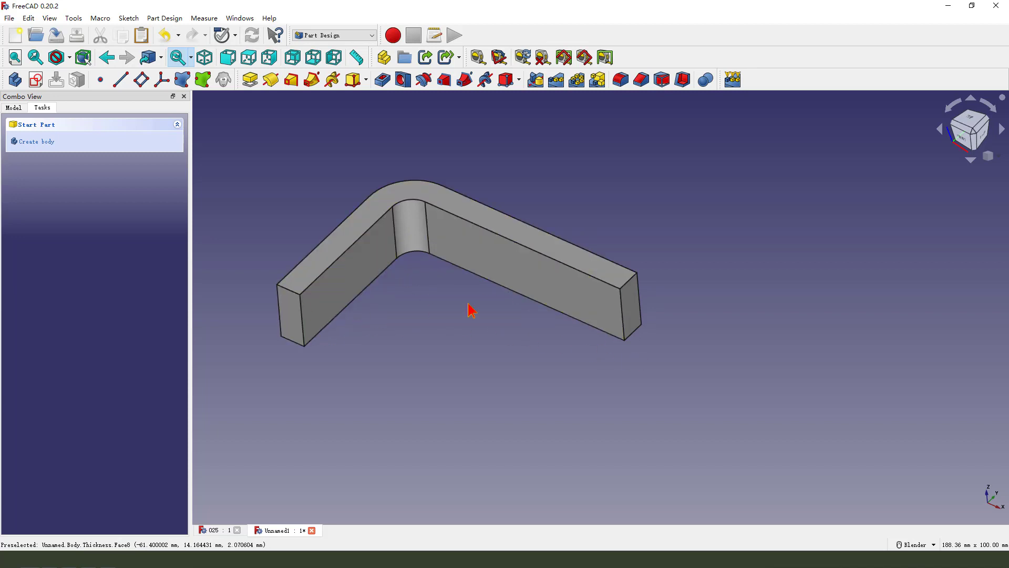
{"action": "scroll", "coordinate": [447, 313], "scroll_direction": "down", "scroll_amount": 2}
{"action": "scroll", "coordinate": [313, 316], "scroll_direction": "up", "scroll_amount": 3}
{"action": "left_click", "coordinate": [329, 306]}
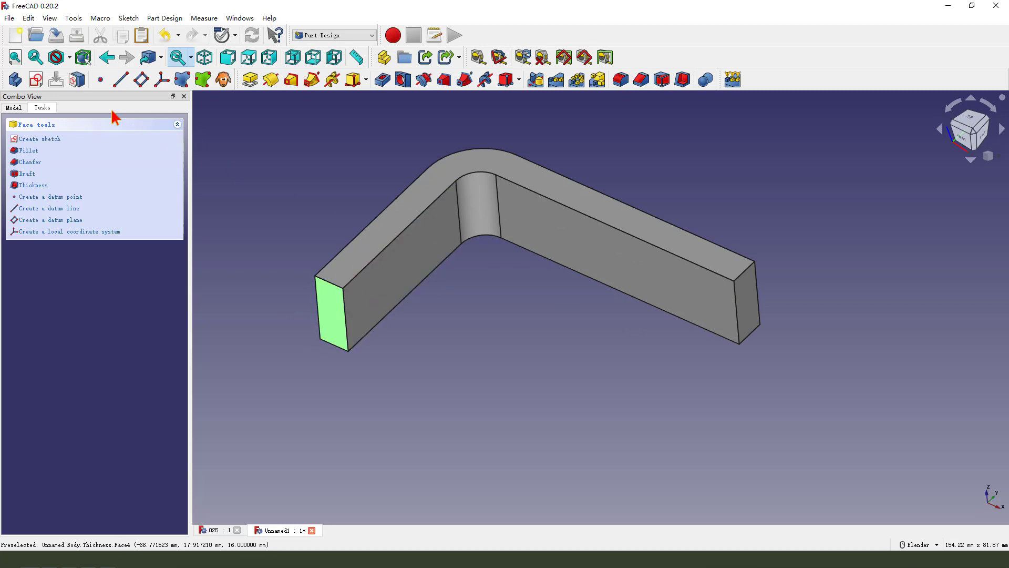
{"action": "left_click", "coordinate": [36, 79]}
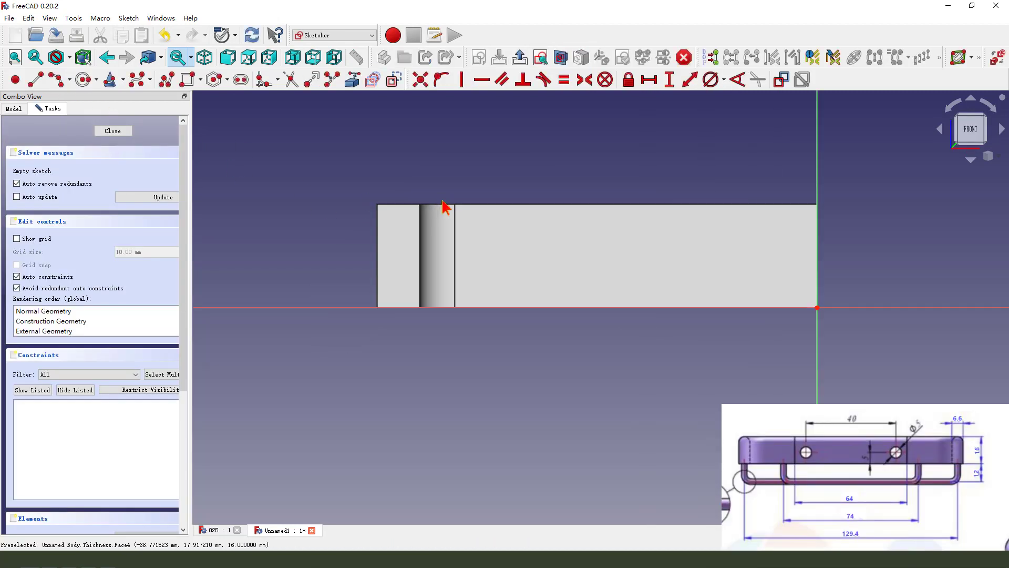
Add the end face's top edge and side edges to the sketch as external geometry
{"action": "left_click", "coordinate": [352, 80]}
{"action": "scroll", "coordinate": [410, 236], "scroll_direction": "up", "scroll_amount": 1}
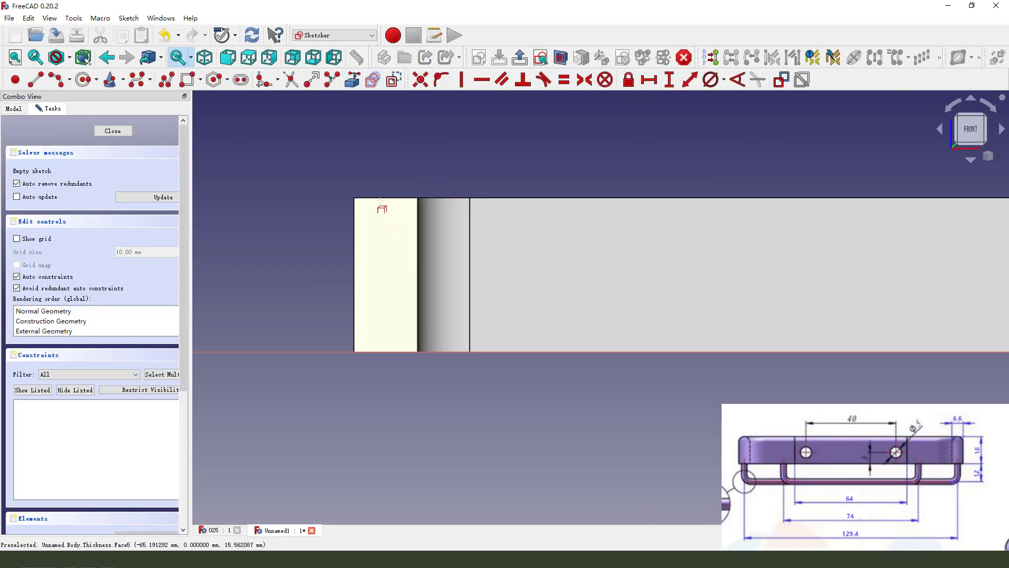
{"action": "left_click", "coordinate": [373, 197]}
{"action": "left_click", "coordinate": [357, 221]}
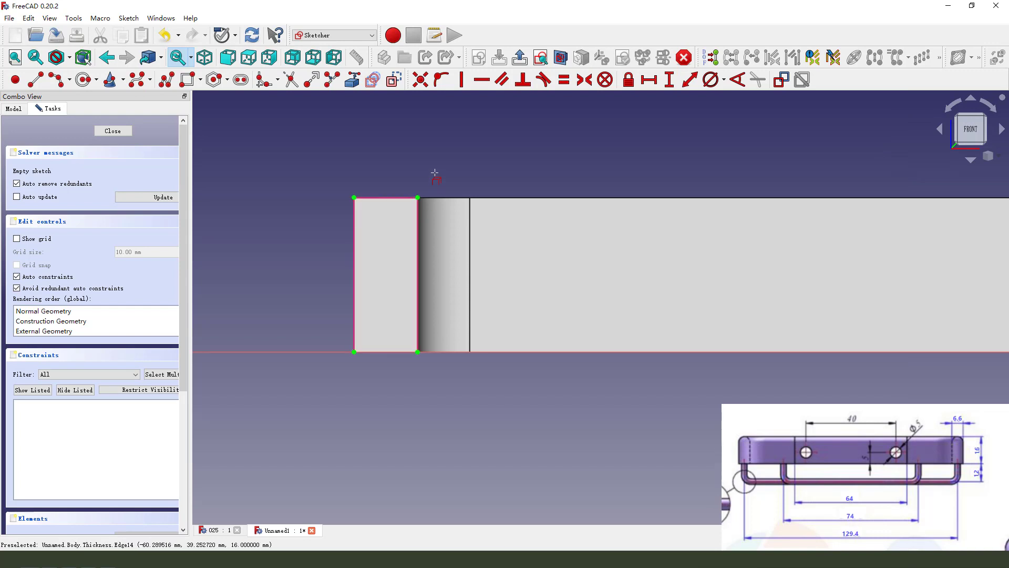
Sketch an upward-bulging arc with its ends on the two referenced side edges
{"action": "scroll", "coordinate": [426, 176], "scroll_direction": "up", "scroll_amount": 1}
{"action": "left_click", "coordinate": [65, 82]}
{"action": "left_click", "coordinate": [347, 250]}
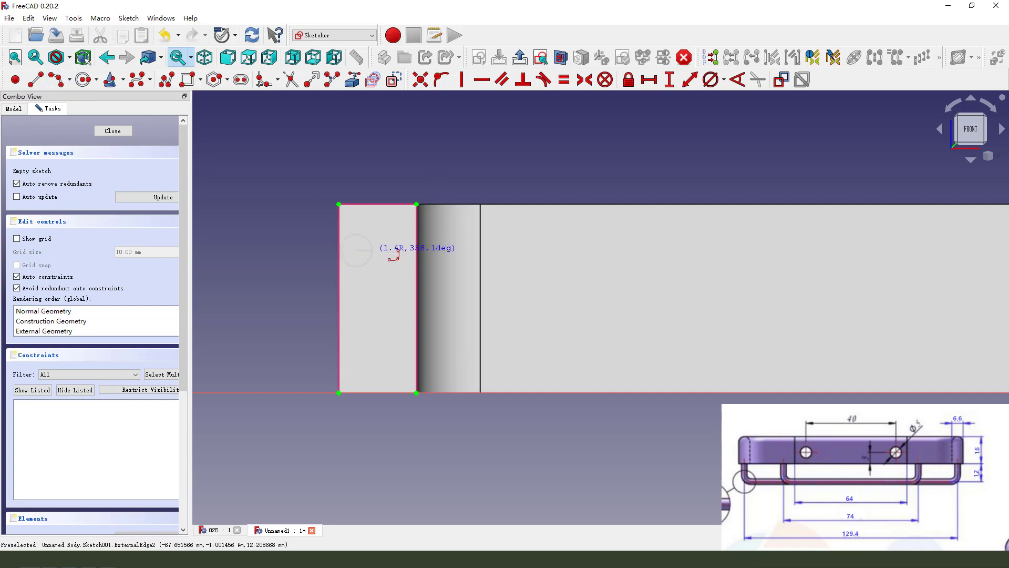
{"action": "left_click", "coordinate": [416, 251]}
{"action": "left_click", "coordinate": [339, 250]}
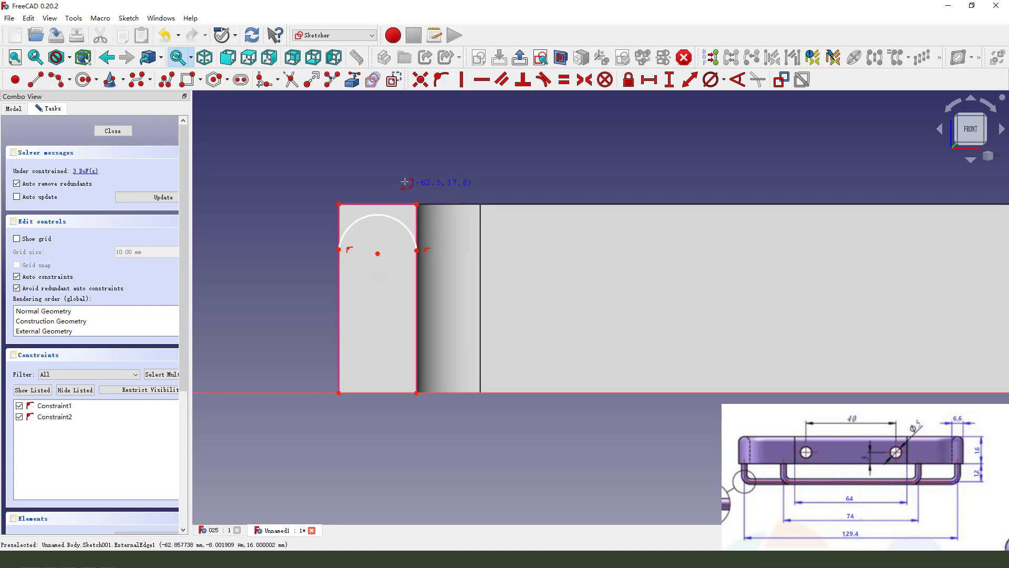
Constrain the arc tangent to the referenced top edge
{"action": "scroll", "coordinate": [403, 199], "scroll_direction": "up", "scroll_amount": 2}
{"action": "left_click", "coordinate": [375, 227]}
{"action": "left_click", "coordinate": [412, 210]}
{"action": "left_click", "coordinate": [542, 80]}
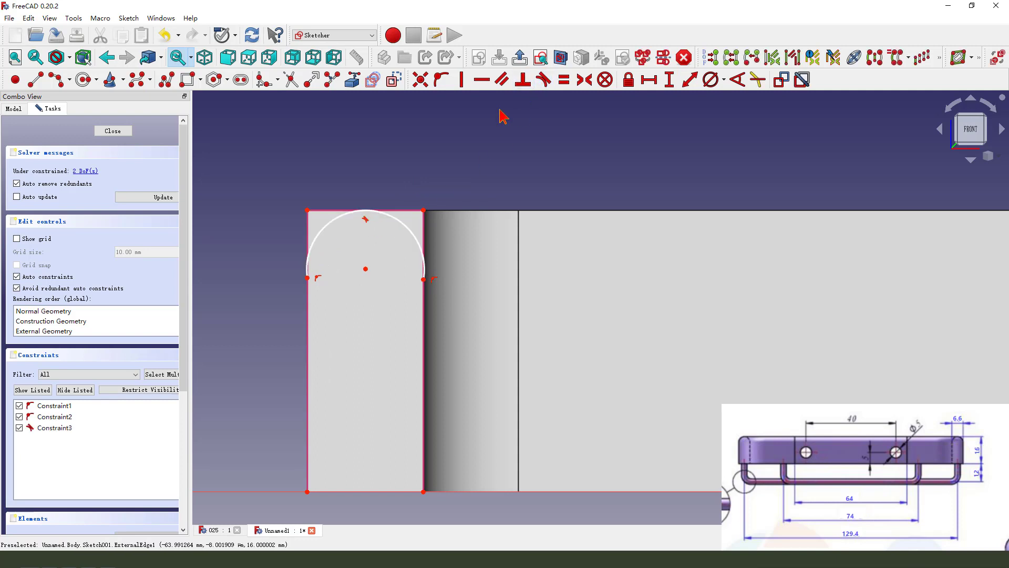
Constrain the arc tangent to both referenced side edges of the end face
{"action": "left_click", "coordinate": [316, 244]}
{"action": "left_click", "coordinate": [308, 235]}
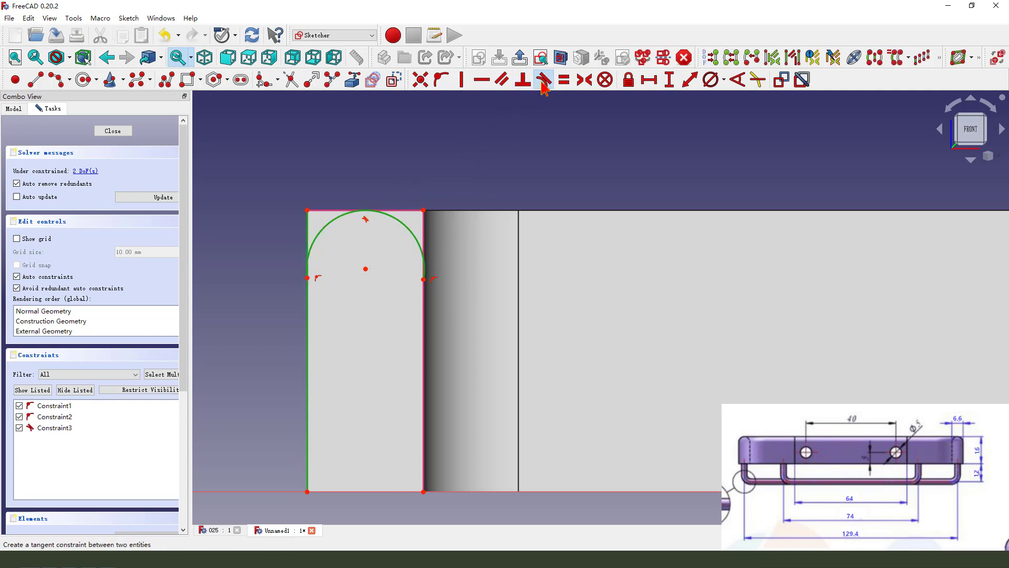
{"action": "left_click", "coordinate": [542, 80]}
{"action": "left_click", "coordinate": [415, 240]}
{"action": "left_click", "coordinate": [425, 238]}
{"action": "left_click", "coordinate": [543, 80]}
{"action": "scroll", "coordinate": [370, 237], "scroll_direction": "down", "scroll_amount": 2}
{"action": "scroll", "coordinate": [394, 253], "scroll_direction": "up", "scroll_amount": 1}
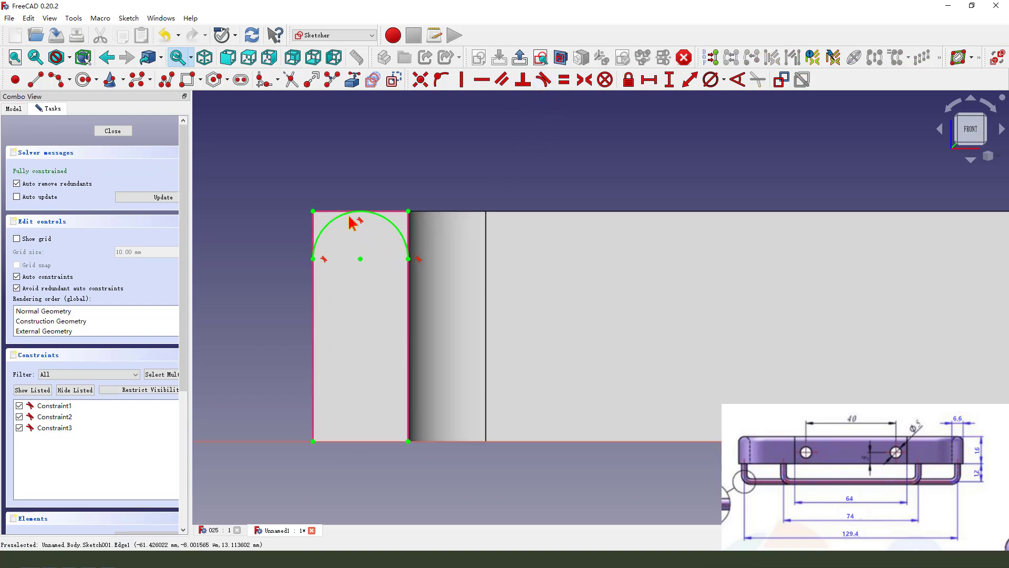
Draw a large arc bulging above the end face between the two ends of the small arc, closing the profile
{"action": "left_click", "coordinate": [58, 80]}
{"action": "left_click", "coordinate": [360, 259]}
{"action": "left_click", "coordinate": [408, 258]}
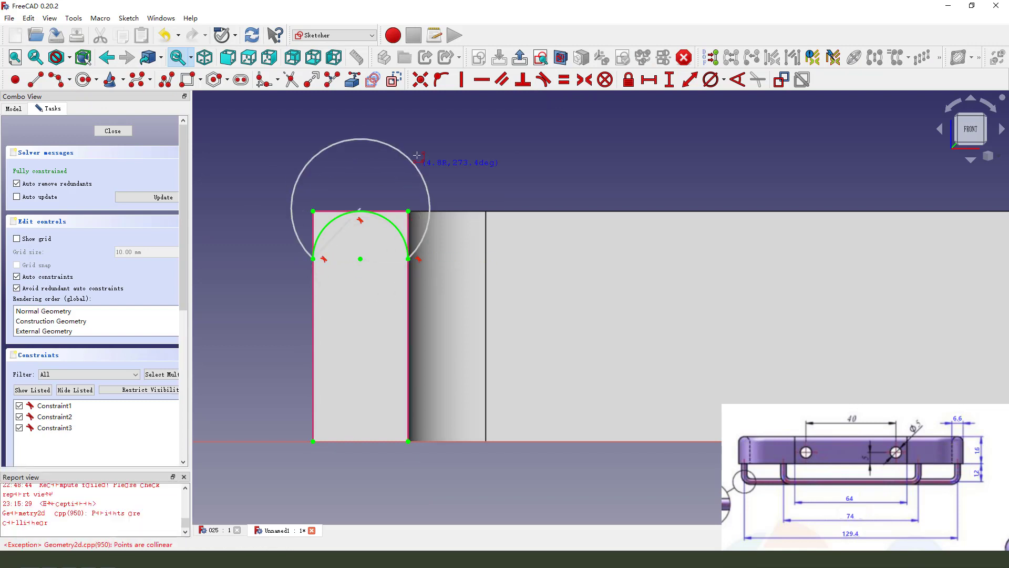
{"action": "left_click", "coordinate": [427, 124]}
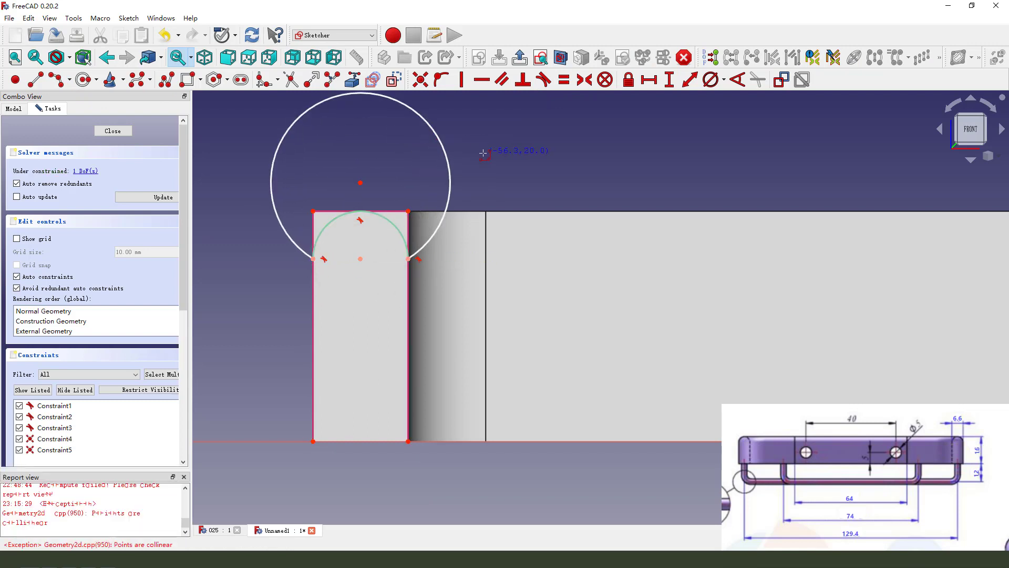
Constrain the large arc's diameter to 12.46 mm and finish the profile sketch
{"action": "left_click", "coordinate": [449, 164]}
{"action": "left_click", "coordinate": [703, 80]}
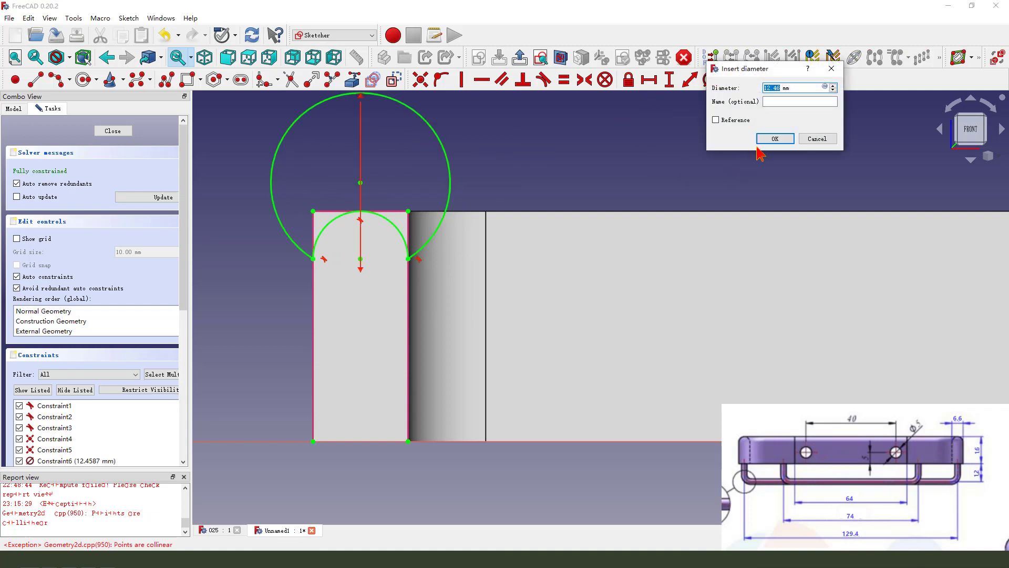
{"action": "left_click", "coordinate": [766, 143]}
{"action": "scroll", "coordinate": [485, 202], "scroll_direction": "down", "scroll_amount": 2}
{"action": "left_click_drag", "start_coordinate": [403, 121], "coordinate": [478, 135]}
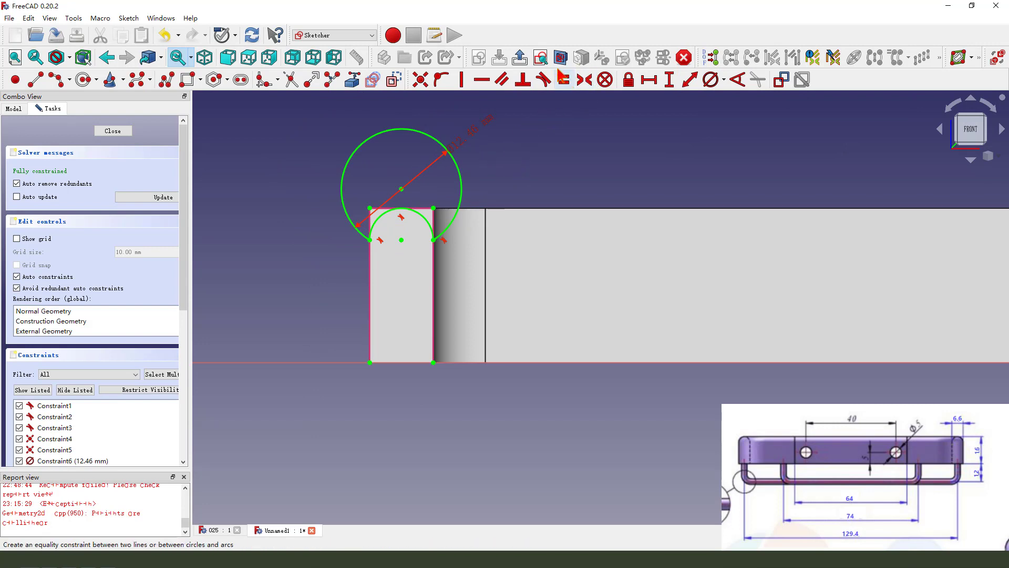
{"action": "left_click", "coordinate": [520, 57]}
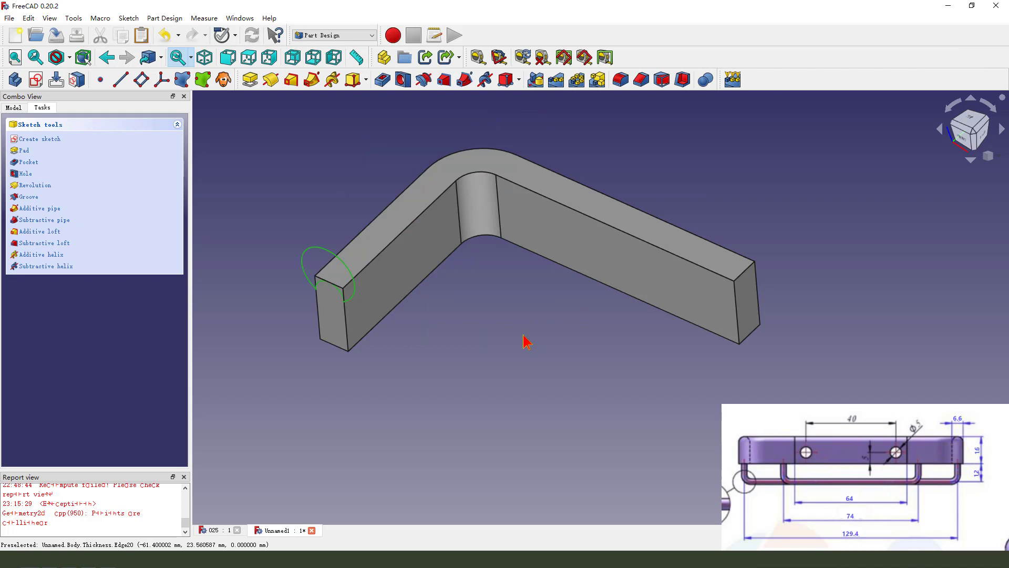
Cut a subtractive pipe using Sketch001 as profile, swept along the frame's three connected inner top edges, including the corner arc
{"action": "left_click", "coordinate": [13, 107]}
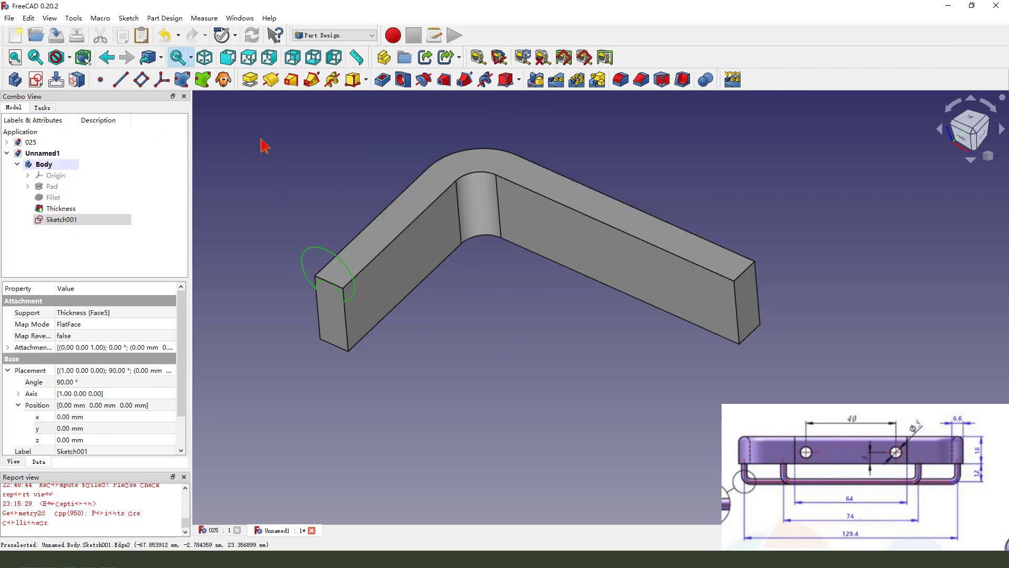
{"action": "left_click", "coordinate": [71, 220]}
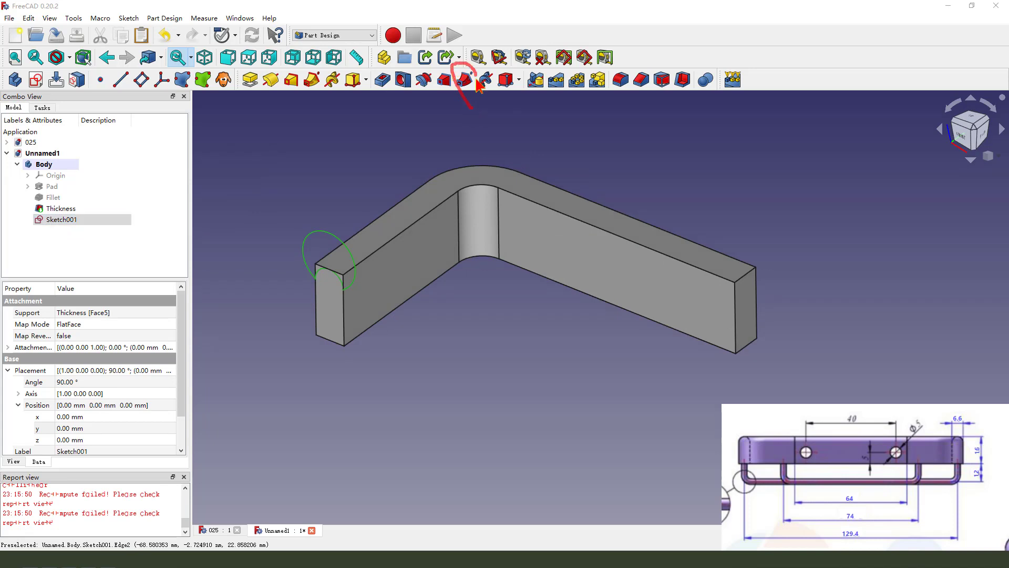
{"action": "key", "text": "Escape"}
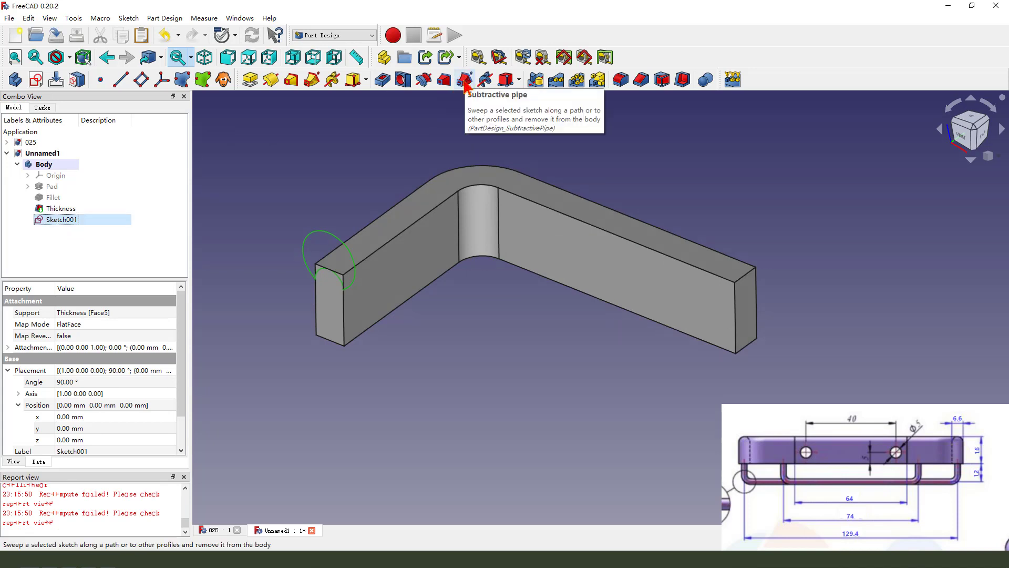
{"action": "left_click", "coordinate": [465, 81]}
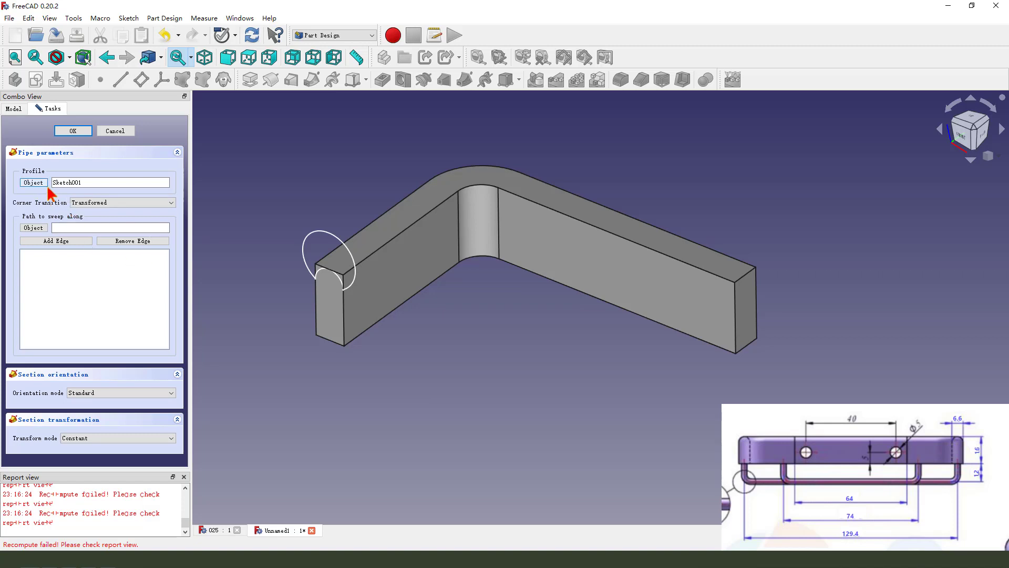
{"action": "mouse_move", "coordinate": [23, 192]}
{"action": "left_mouse_down"}
{"action": "mouse_move", "coordinate": [86, 185]}
{"action": "mouse_move", "coordinate": [292, 233]}
{"action": "left_mouse_up"}
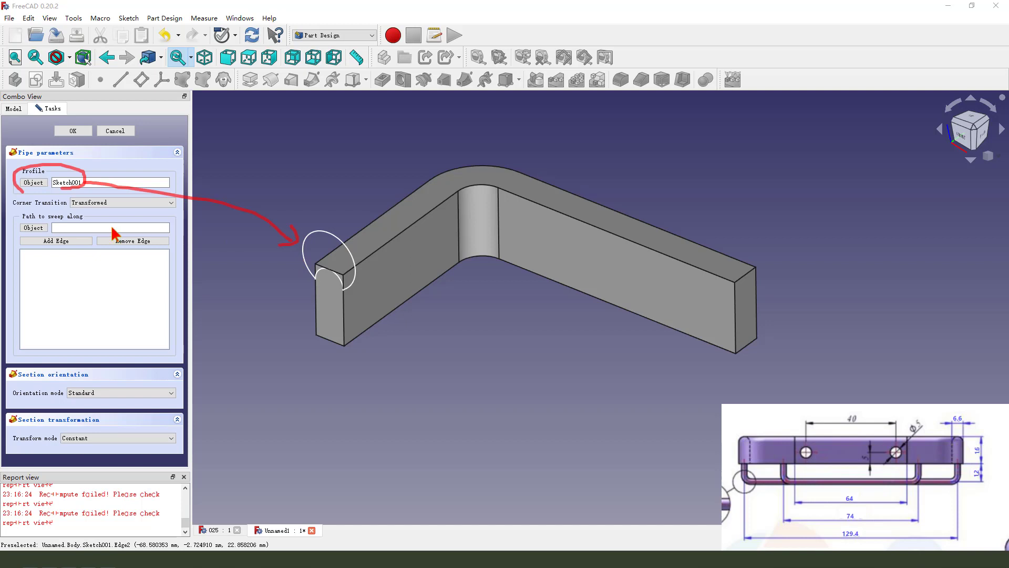
{"action": "left_click_drag", "start_coordinate": [22, 219], "coordinate": [77, 219]}
{"action": "mouse_move", "coordinate": [340, 284]}
{"action": "left_mouse_down"}
{"action": "mouse_move", "coordinate": [458, 203]}
{"action": "mouse_move", "coordinate": [716, 283]}
{"action": "left_mouse_up"}
{"action": "key", "text": "Escape"}
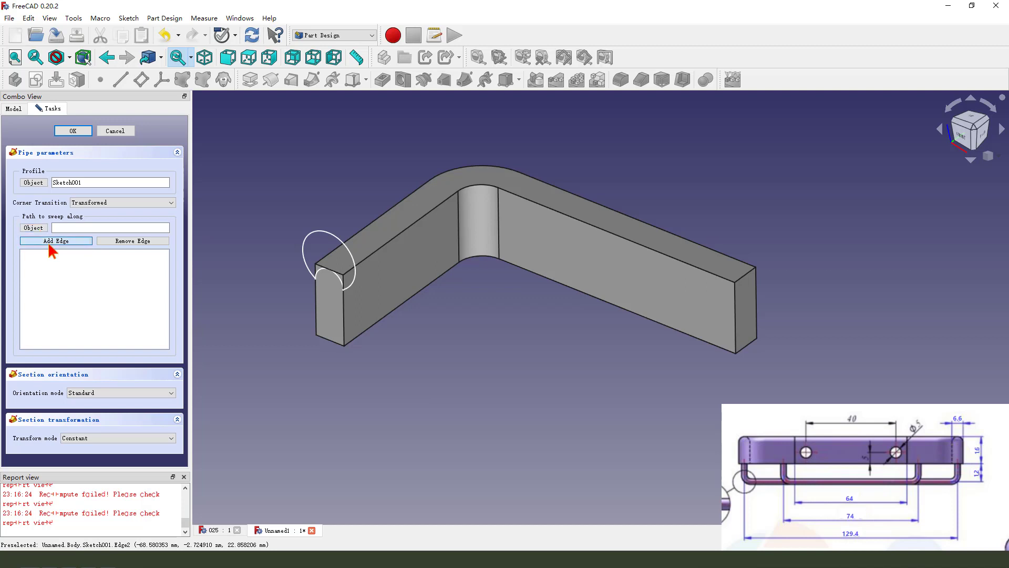
{"action": "left_click", "coordinate": [384, 246]}
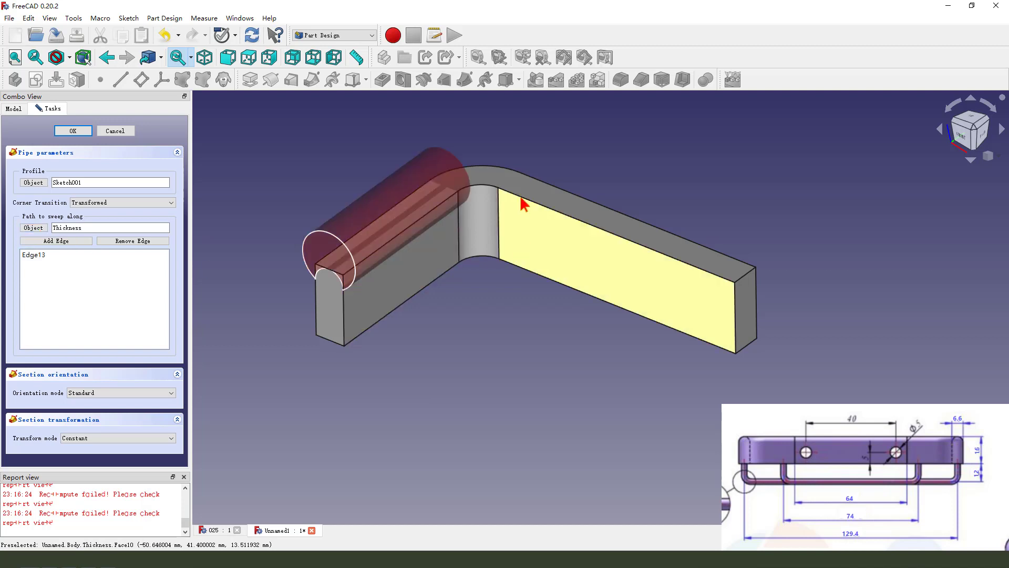
{"action": "left_click", "coordinate": [50, 242]}
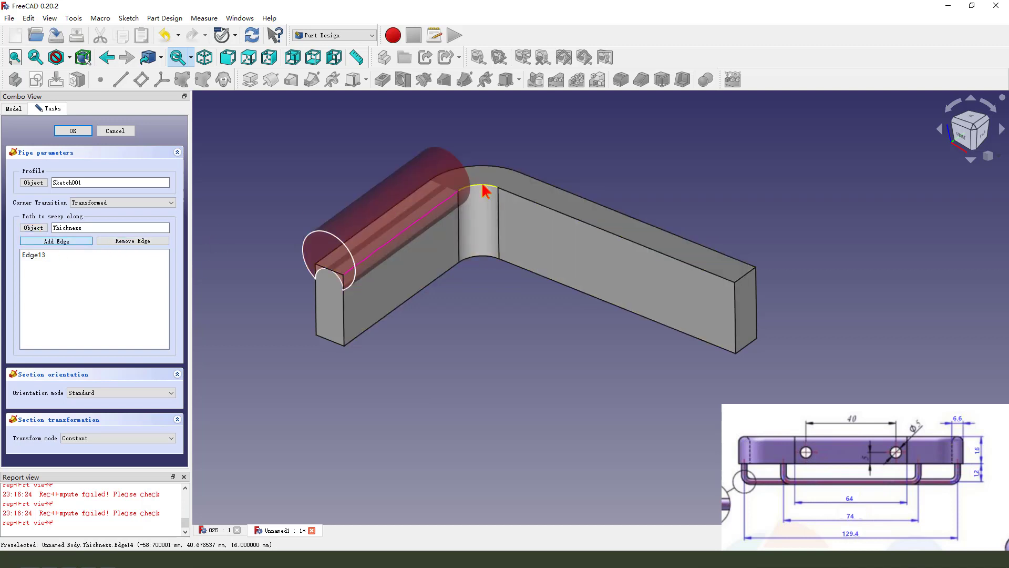
{"action": "left_click", "coordinate": [484, 186]}
{"action": "left_click", "coordinate": [58, 241]}
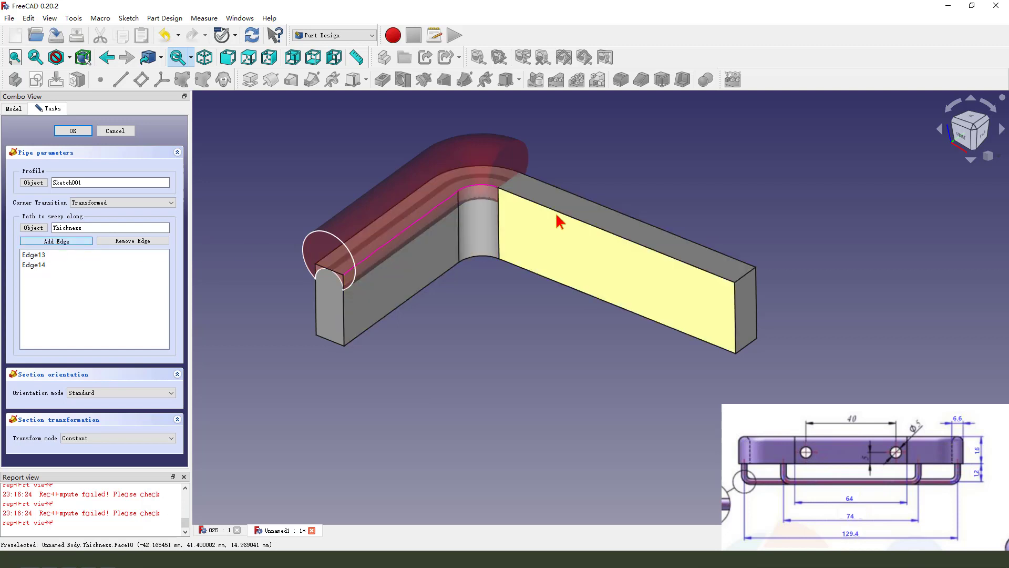
{"action": "left_click", "coordinate": [559, 219]}
{"action": "left_click", "coordinate": [74, 130]}
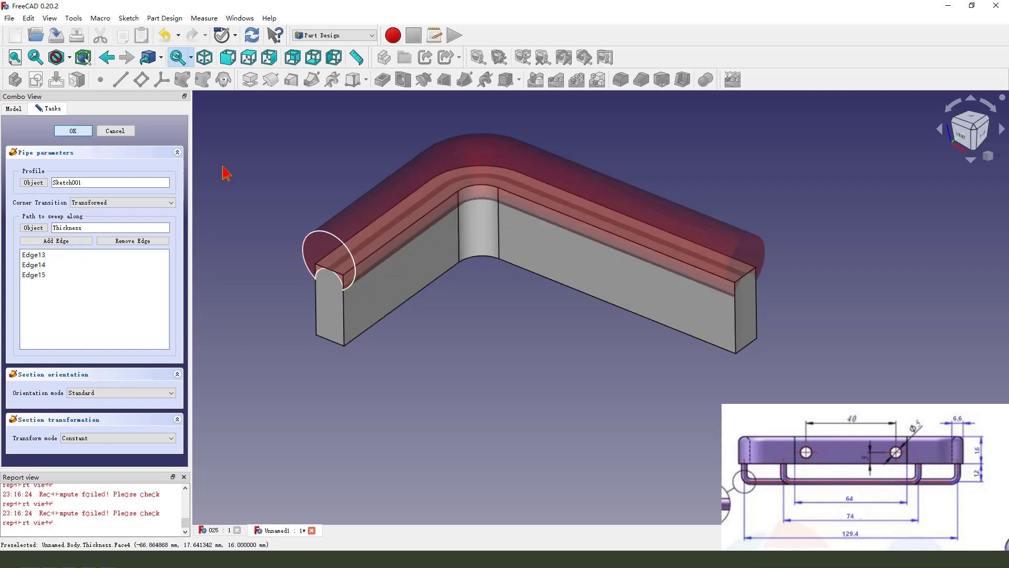
Mirror the Pad, Fillet, Thickness and SubtractivePipe features about the base XZ plane
{"action": "middle_click_drag", "start_coordinate": [579, 349], "coordinate": [573, 371]}
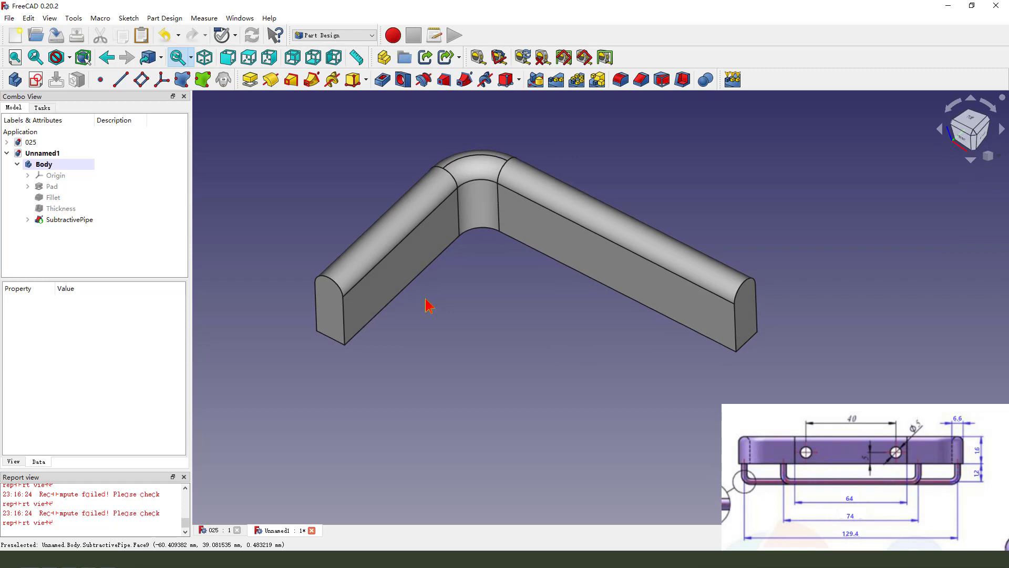
{"action": "scroll", "coordinate": [433, 285], "scroll_direction": "down", "scroll_amount": 2}
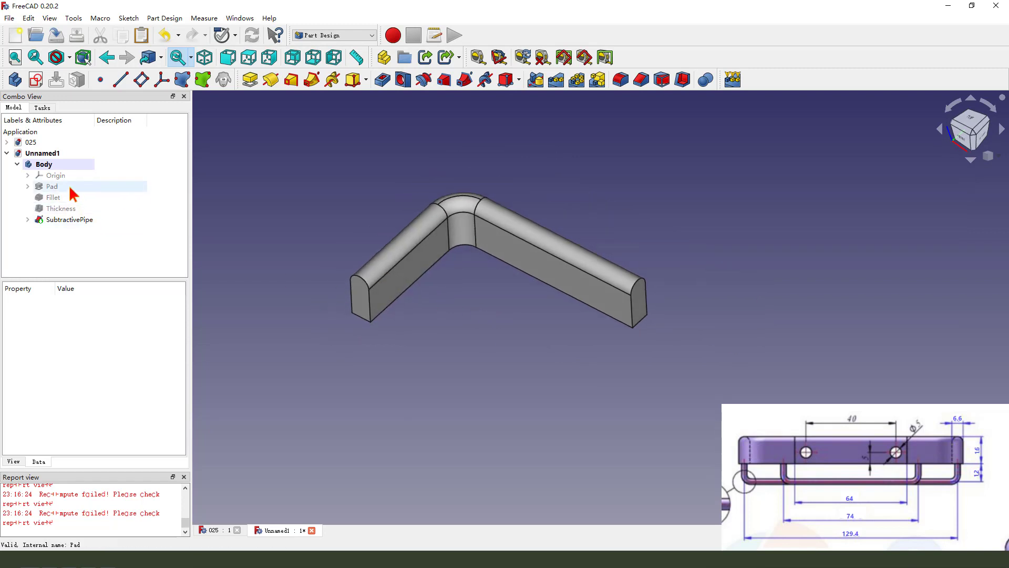
{"action": "mouse_move", "coordinate": [41, 231]}
{"action": "left_mouse_down"}
{"action": "mouse_move", "coordinate": [68, 180]}
{"action": "mouse_move", "coordinate": [84, 232]}
{"action": "mouse_move", "coordinate": [64, 211]}
{"action": "left_mouse_up"}
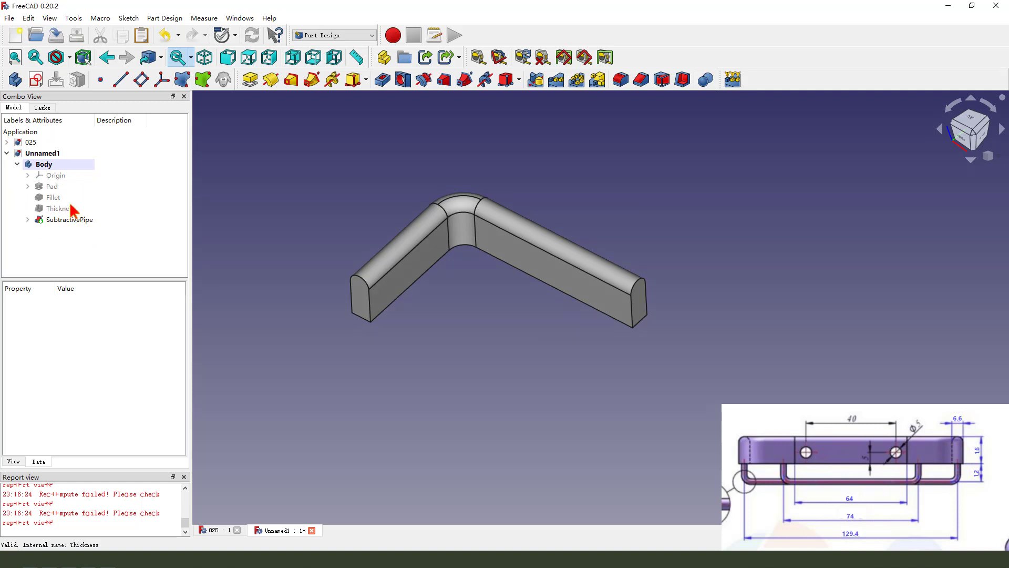
{"action": "left_click", "coordinate": [56, 188]}
{"action": "left_click", "coordinate": [64, 209], "text": "shift"}
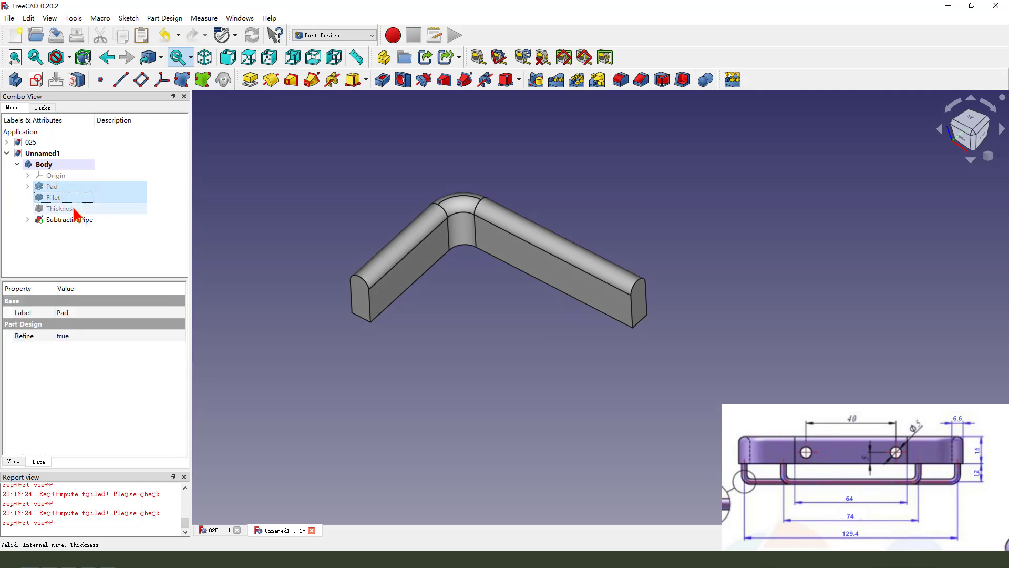
{"action": "left_click", "coordinate": [71, 220], "text": "shift"}
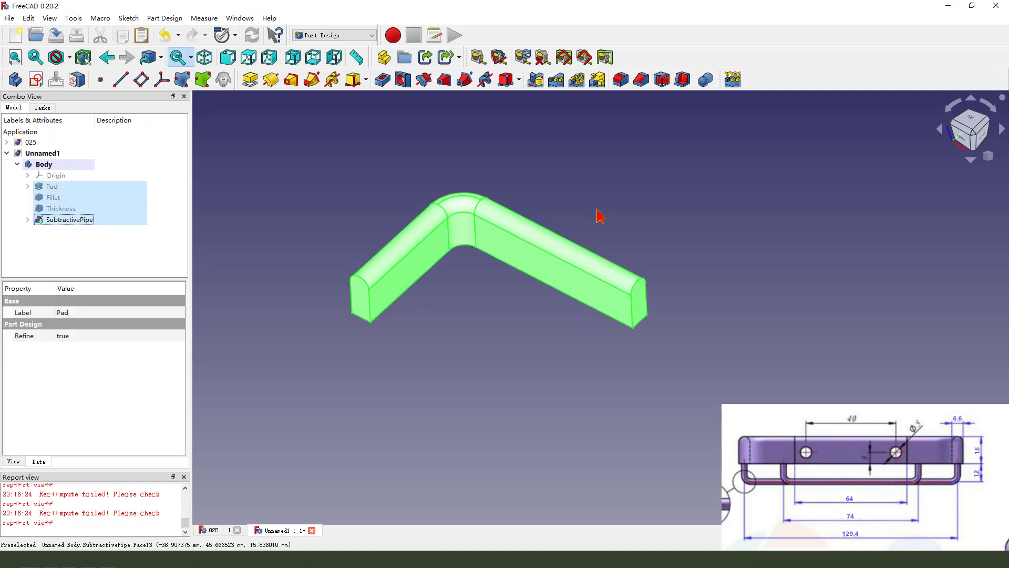
{"action": "left_click", "coordinate": [535, 79]}
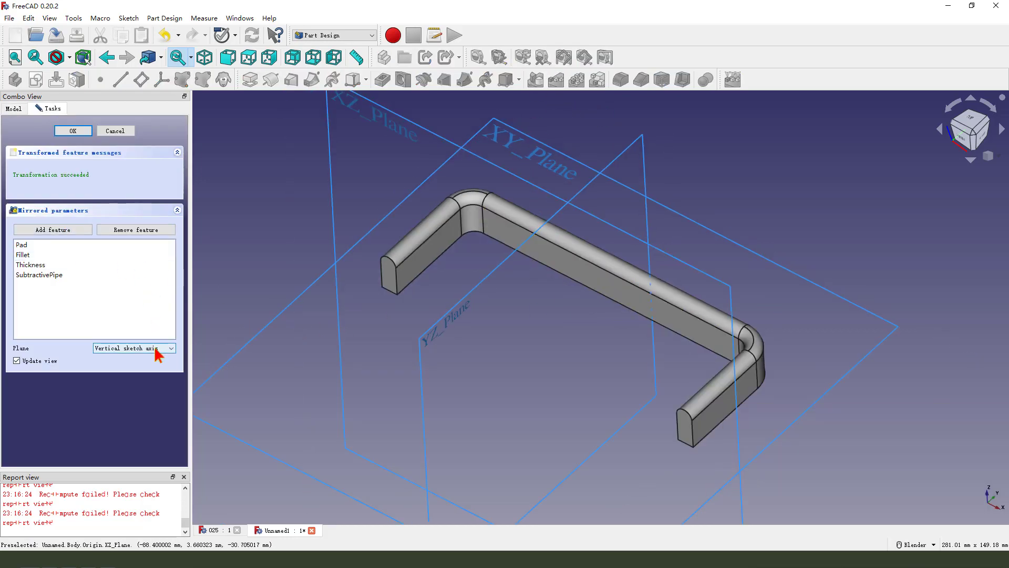
{"action": "scroll", "coordinate": [406, 244], "scroll_direction": "down", "scroll_amount": 3}
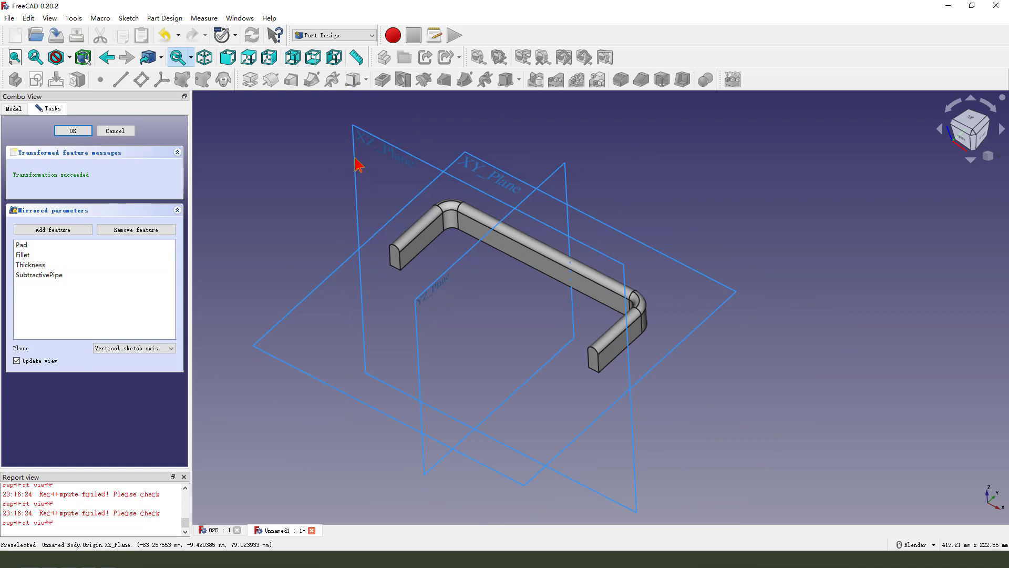
{"action": "mouse_move", "coordinate": [314, 194]}
{"action": "left_mouse_down"}
{"action": "mouse_move", "coordinate": [188, 302]}
{"action": "mouse_move", "coordinate": [154, 347]}
{"action": "left_mouse_up"}
{"action": "left_click", "coordinate": [152, 349]}
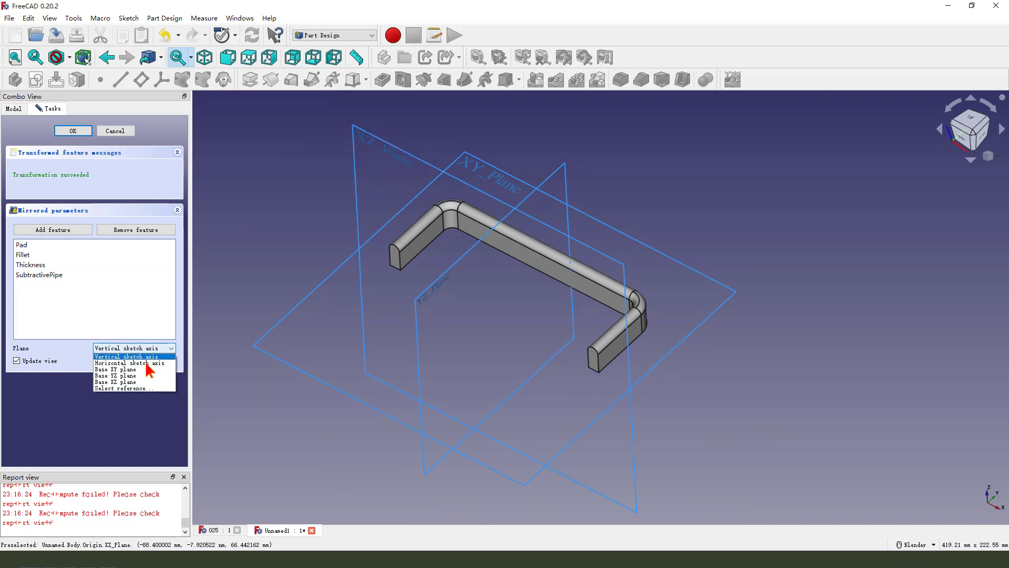
{"action": "left_click", "coordinate": [131, 382]}
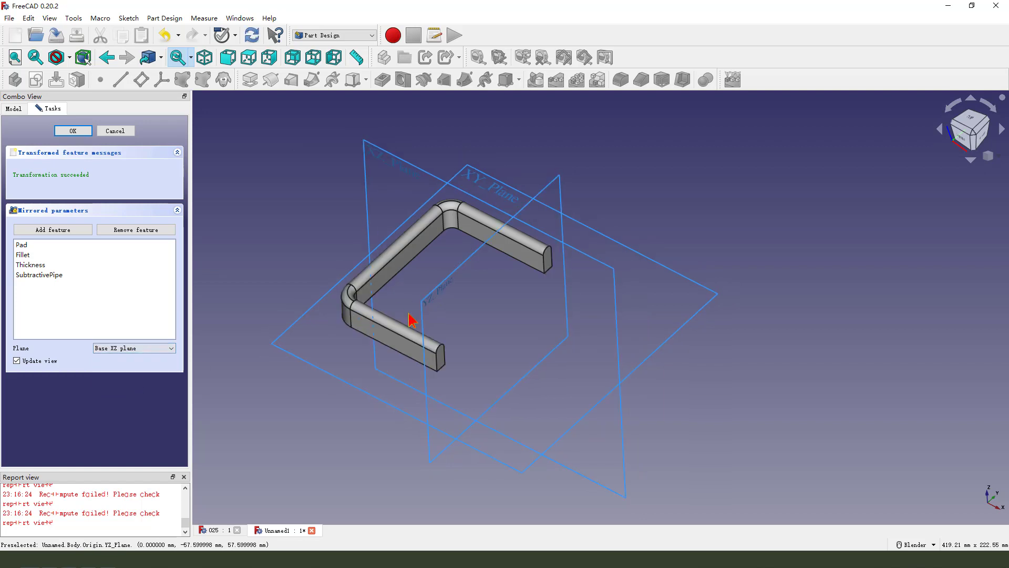
{"action": "left_click", "coordinate": [73, 130]}
Shorten the mirrored arm by pocketing its end face to a length of 64/2 mm
{"action": "middle_click_drag", "start_coordinate": [507, 292], "coordinate": [499, 296]}
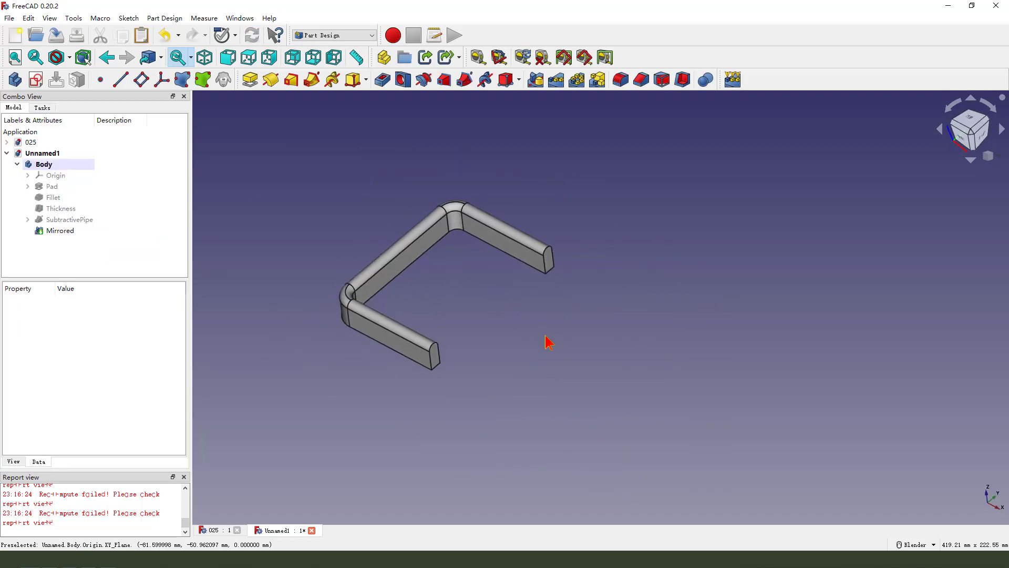
{"action": "scroll", "coordinate": [459, 383], "scroll_direction": "up", "scroll_amount": 2}
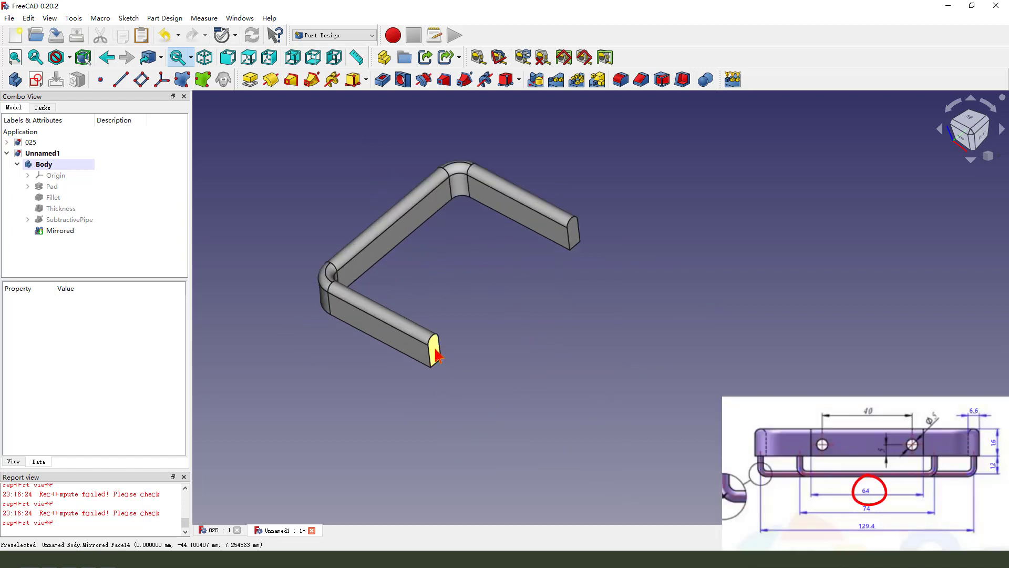
{"action": "left_click", "coordinate": [435, 349]}
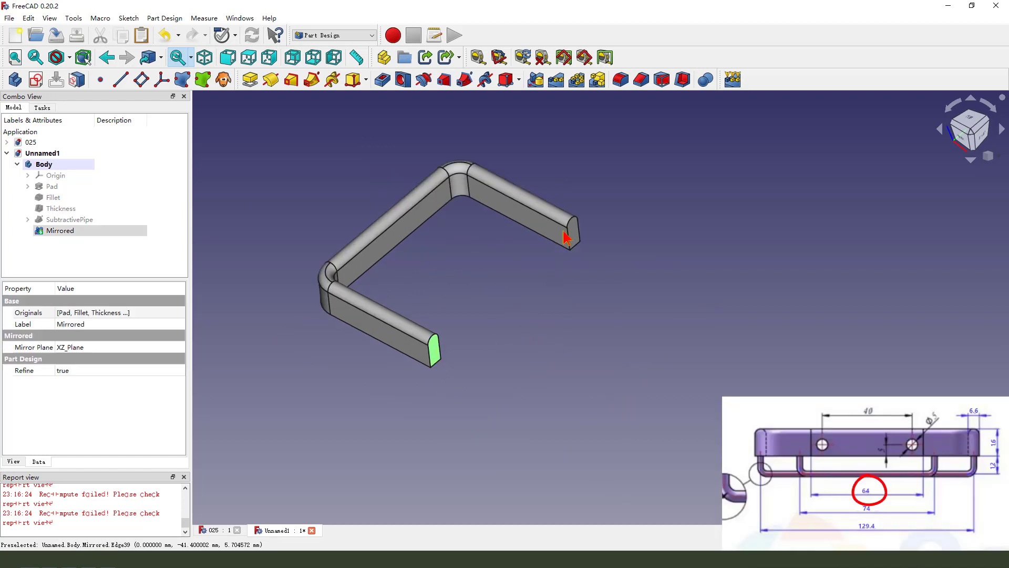
{"action": "left_click", "coordinate": [383, 80]}
{"action": "left_click", "coordinate": [111, 185]}
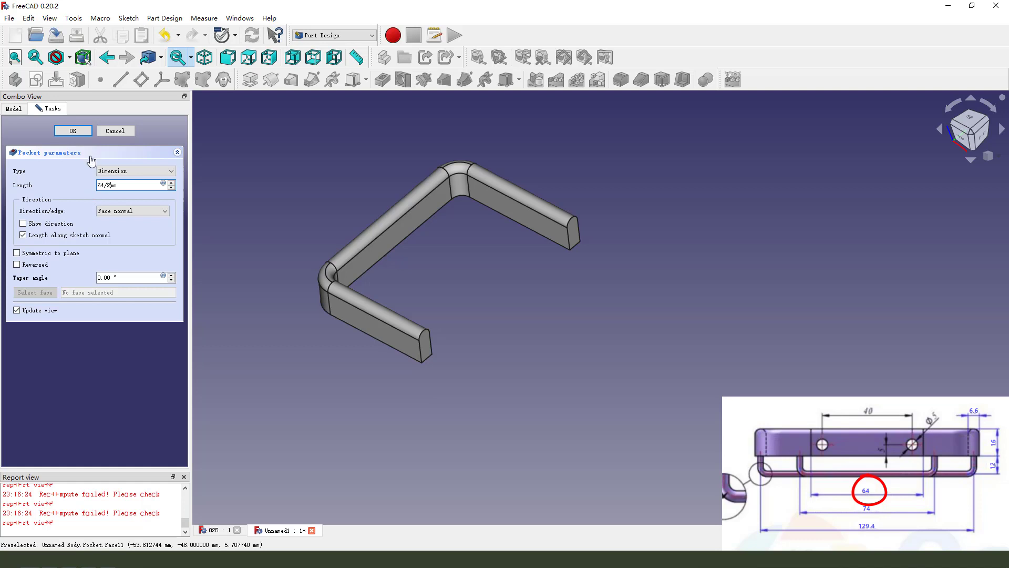
{"action": "left_click", "coordinate": [76, 132]}
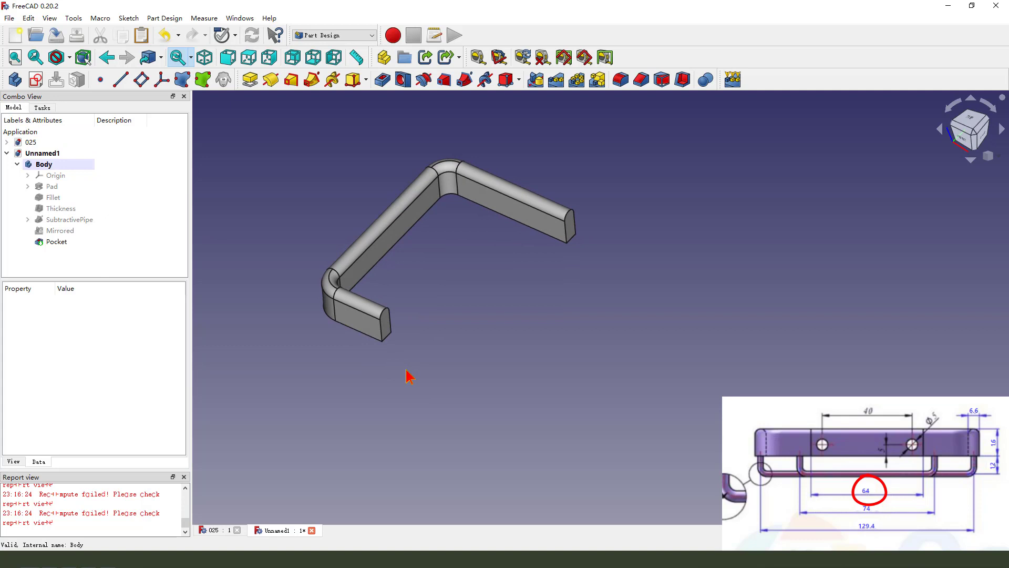
Start a sketch on the longer arm's inner face and draw a circle centred about 15 mm from the vertical axis and 7 mm above the horizontal axis
{"action": "middle_click_drag", "start_coordinate": [400, 379], "coordinate": [425, 358]}
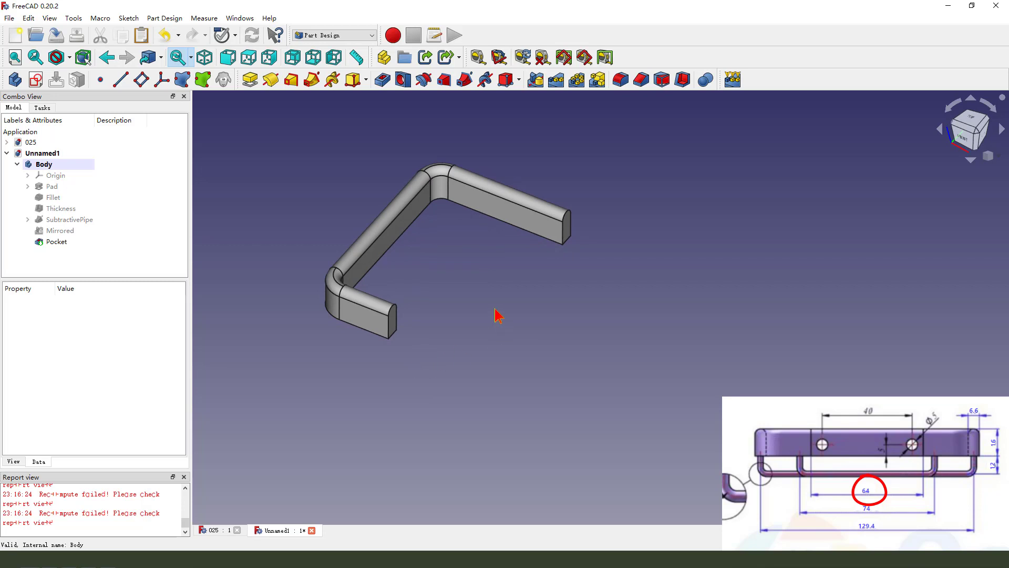
{"action": "left_click", "coordinate": [528, 225]}
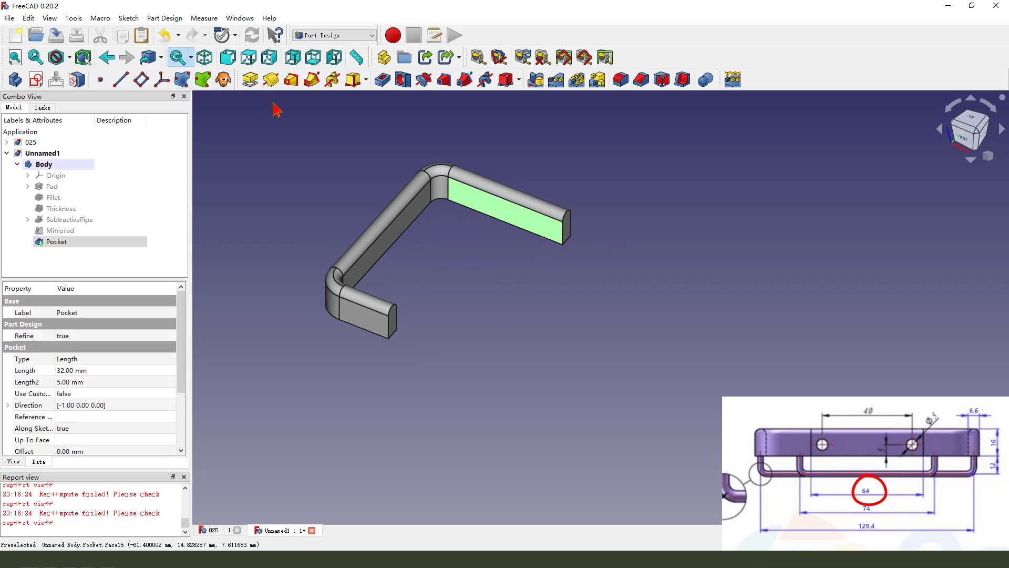
{"action": "left_click", "coordinate": [35, 80]}
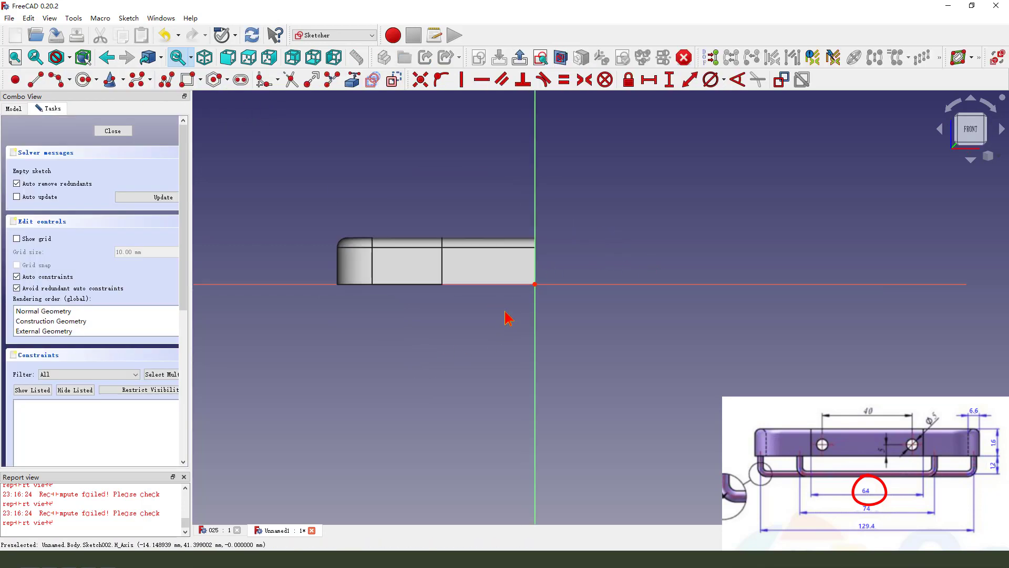
{"action": "left_click", "coordinate": [83, 80]}
{"action": "scroll", "coordinate": [517, 294], "scroll_direction": "up", "scroll_amount": 2}
{"action": "left_click", "coordinate": [480, 246]}
{"action": "left_click", "coordinate": [500, 256]}
{"action": "scroll", "coordinate": [504, 267], "scroll_direction": "up", "scroll_amount": 1}
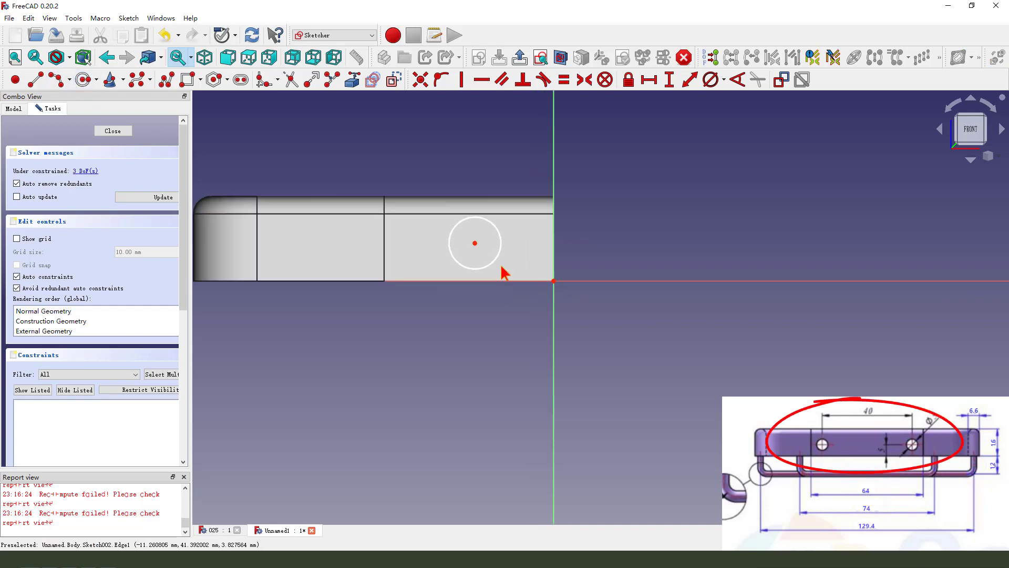
Constrain the circle's centre 20 mm horizontally and 5 mm vertically from the sketch origin, placing the vertical dimension label below the axis
{"action": "left_click", "coordinate": [475, 244]}
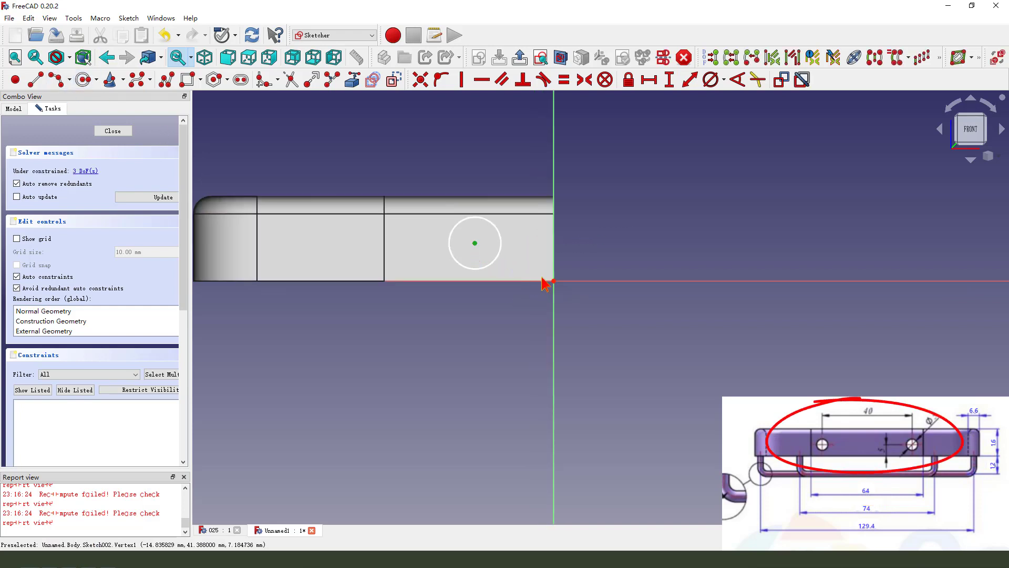
{"action": "left_click", "coordinate": [648, 80]}
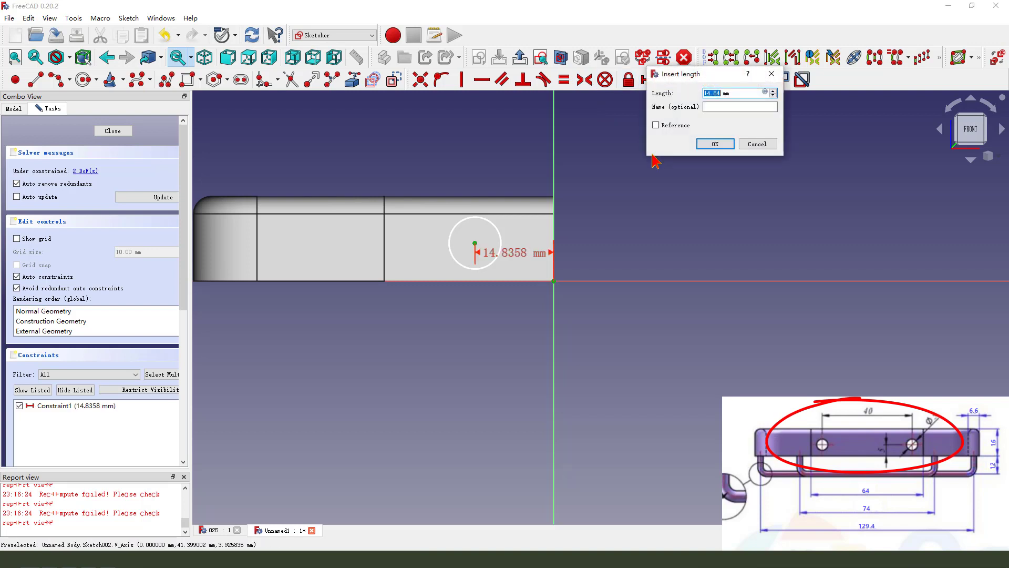
{"action": "type", "text": "20"}
{"action": "key", "text": "Return"}
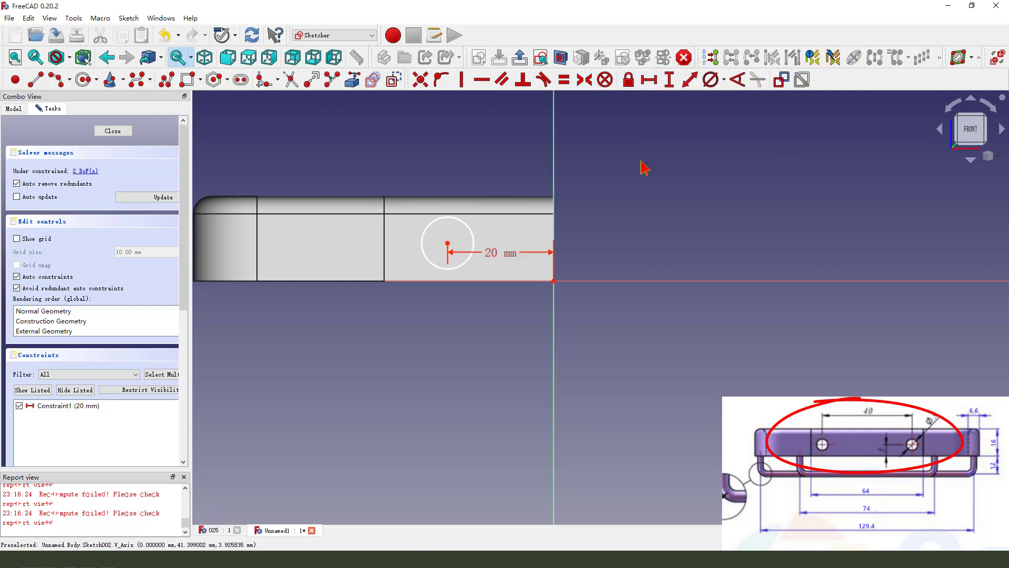
{"action": "left_click", "coordinate": [447, 244]}
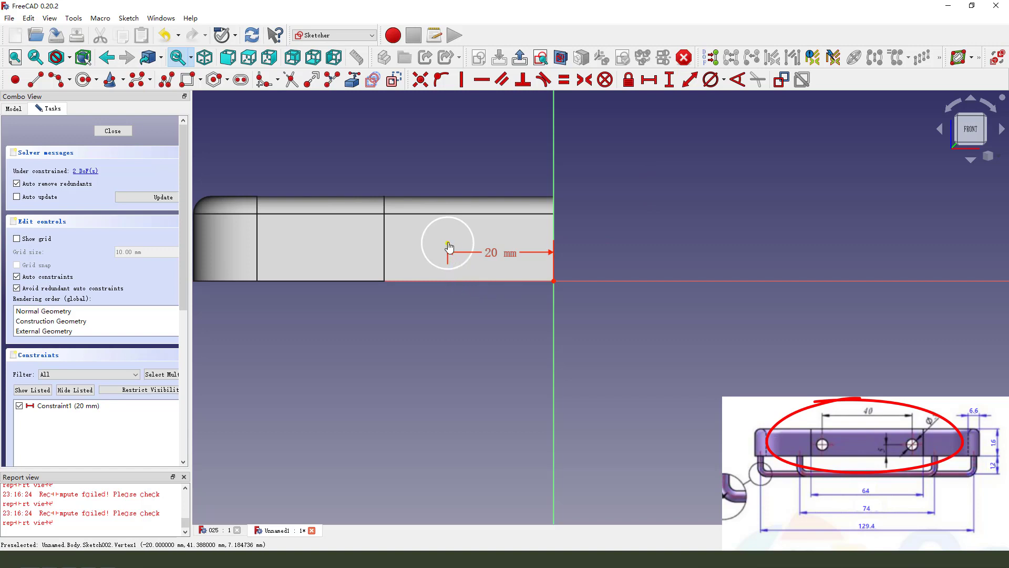
{"action": "left_click", "coordinate": [555, 286]}
{"action": "left_click", "coordinate": [669, 79]}
{"action": "type", "text": "5"}
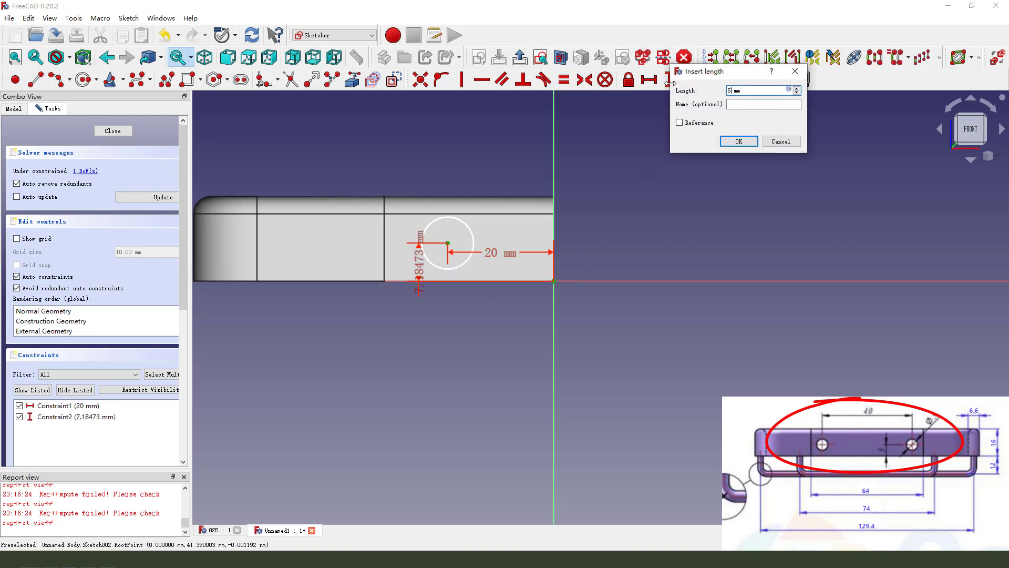
{"action": "key", "text": "Return"}
{"action": "left_click_drag", "start_coordinate": [420, 264], "coordinate": [416, 311]}
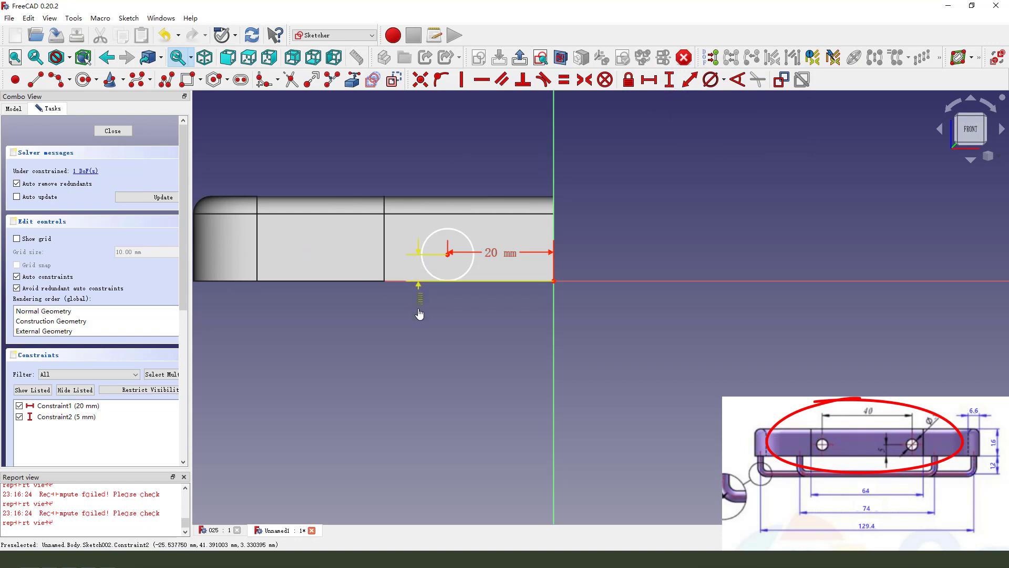
Set the circle's diameter to 5 mm, move its dimension label clear of the others, and leave the sketch
{"action": "left_click", "coordinate": [472, 252]}
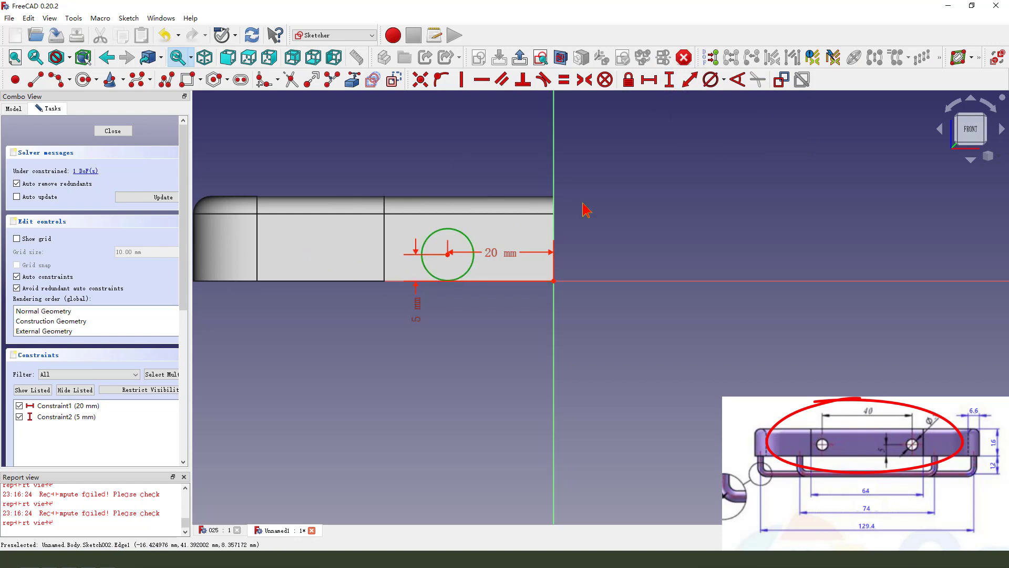
{"action": "left_click", "coordinate": [712, 80]}
{"action": "type", "text": "5"}
{"action": "key", "text": "Return"}
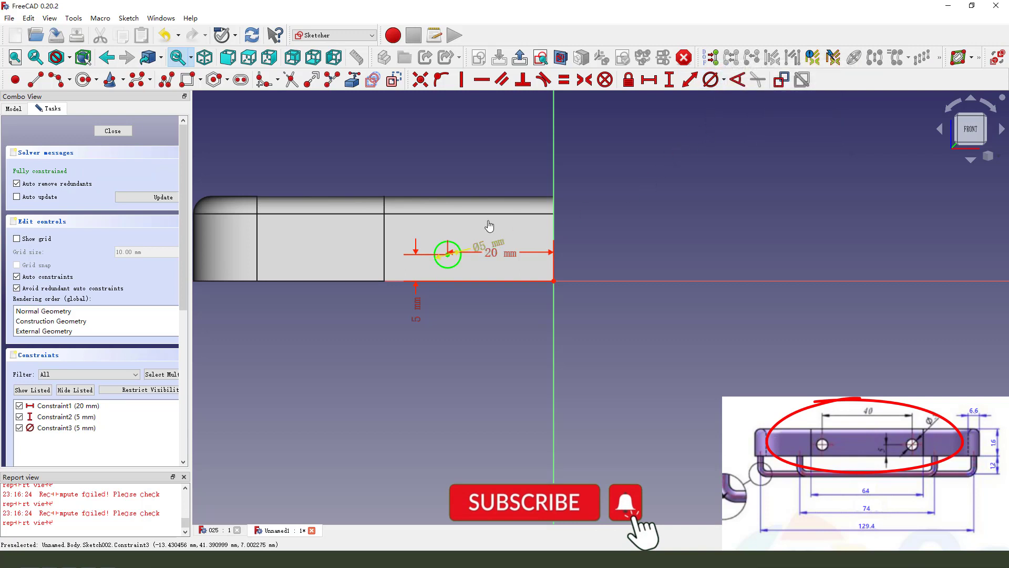
{"action": "left_click_drag", "start_coordinate": [489, 247], "coordinate": [506, 164]}
{"action": "left_click", "coordinate": [520, 58]}
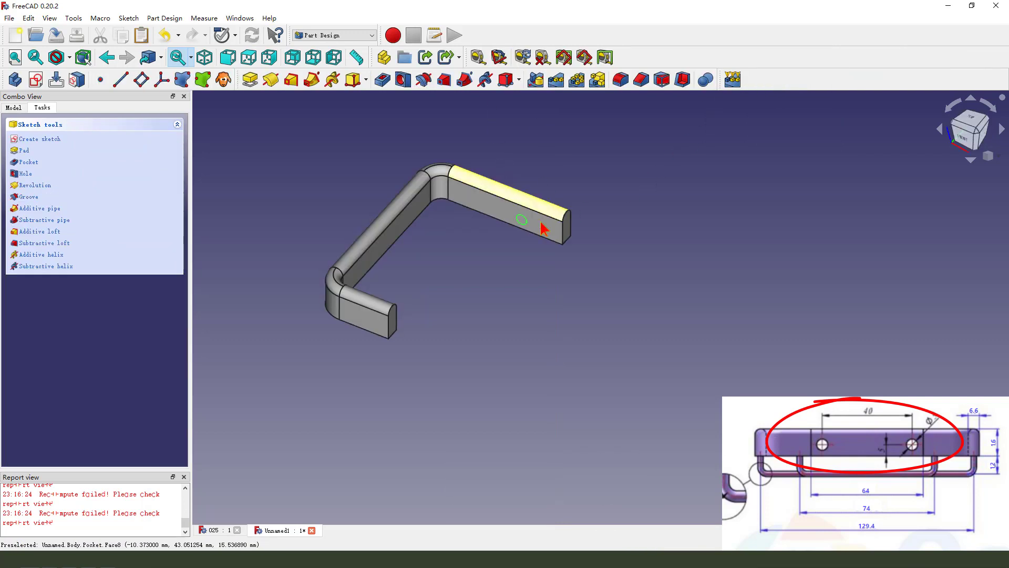
Pocket the circle sketch with type Through all to cut the mounting hole in the longer arm
{"action": "left_click", "coordinate": [383, 80]}
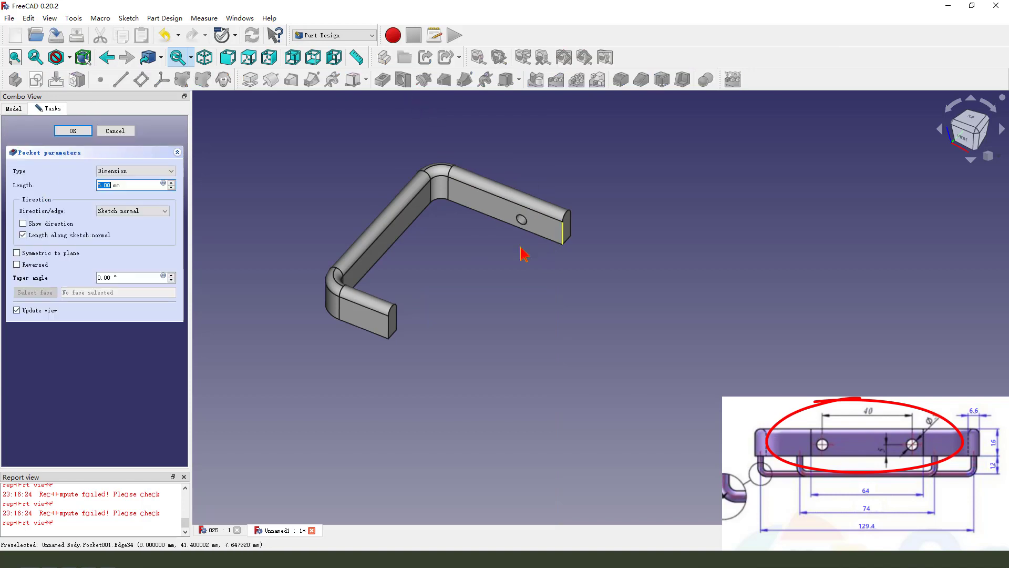
{"action": "left_click", "coordinate": [136, 171]}
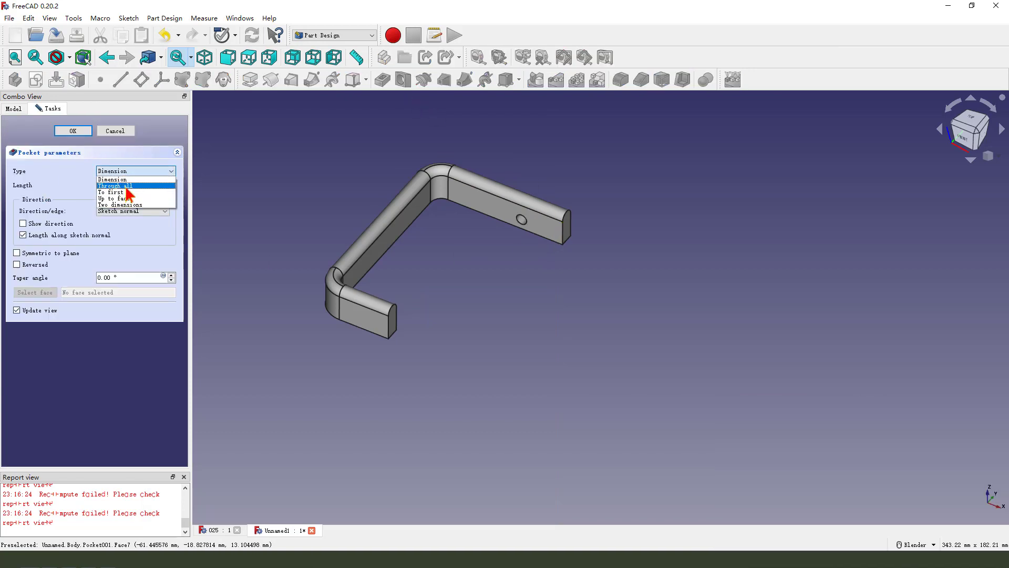
{"action": "left_click", "coordinate": [115, 185]}
{"action": "middle_click_drag", "start_coordinate": [578, 255], "coordinate": [540, 241]}
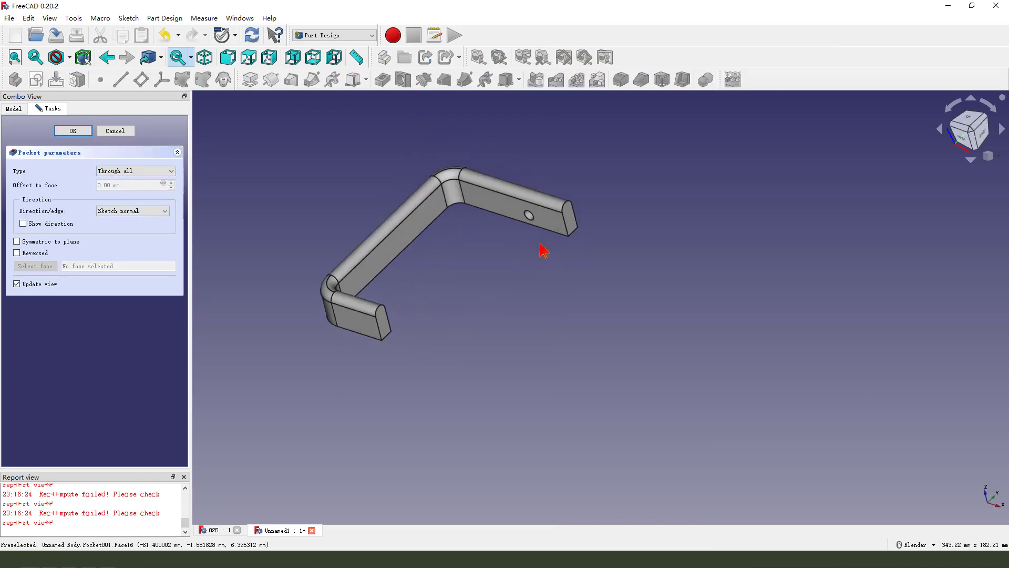
{"action": "left_click", "coordinate": [73, 131]}
Start a new sketch on the body's base XZ plane
{"action": "middle_click_drag", "start_coordinate": [509, 282], "coordinate": [579, 282]}
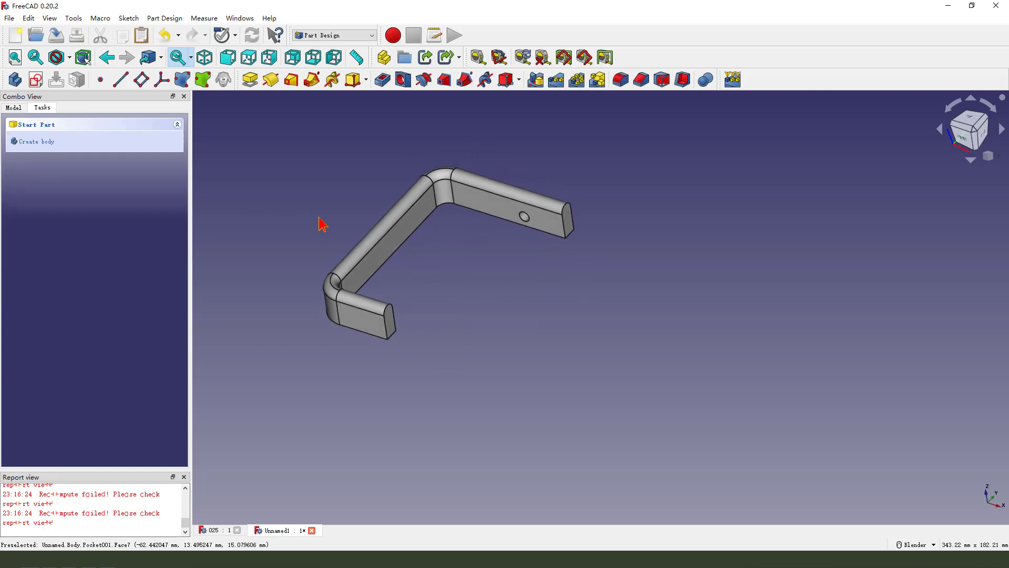
{"action": "left_click", "coordinate": [36, 80]}
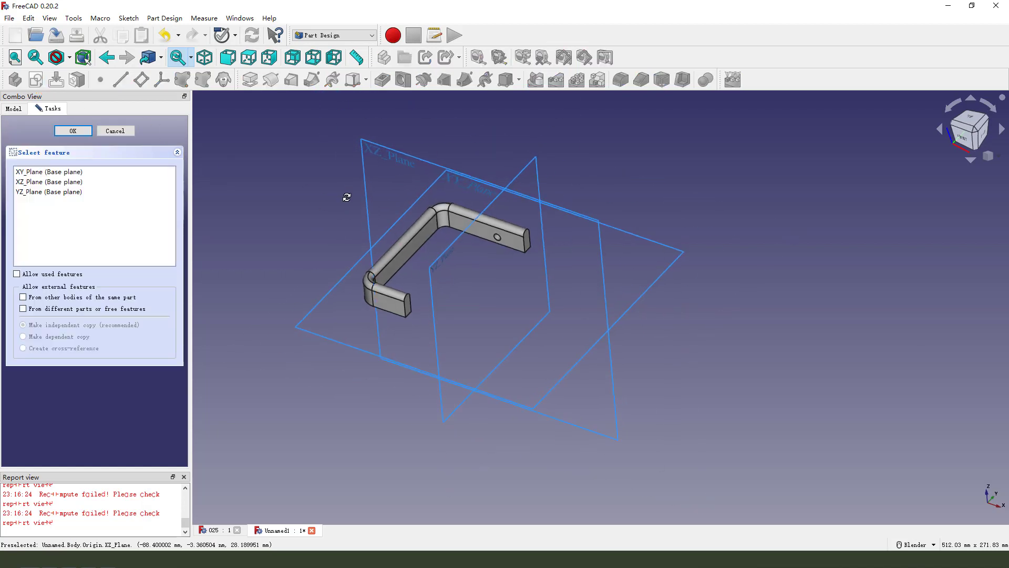
{"action": "left_click_drag", "start_coordinate": [331, 128], "coordinate": [363, 175]}
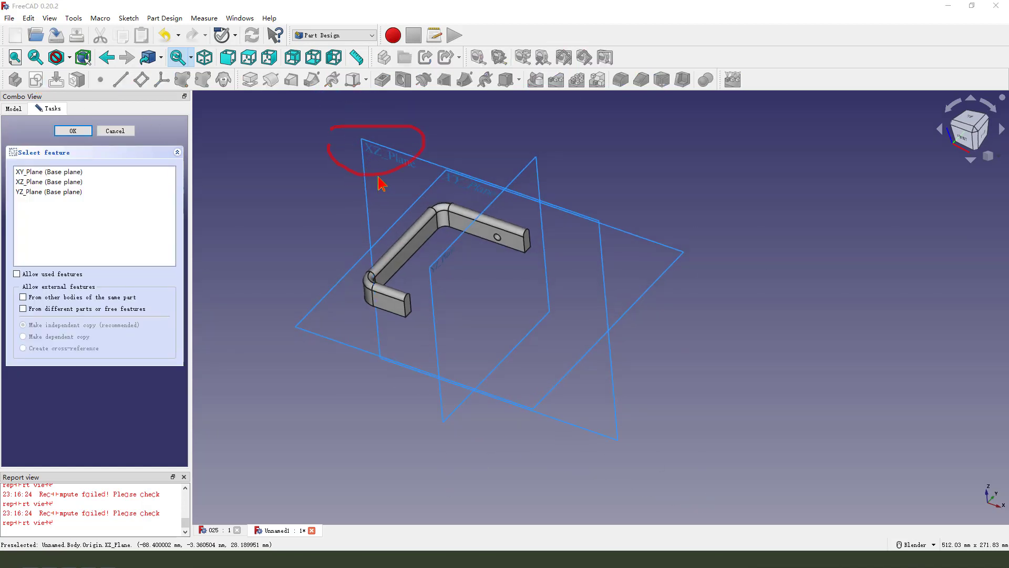
{"action": "left_click", "coordinate": [404, 163]}
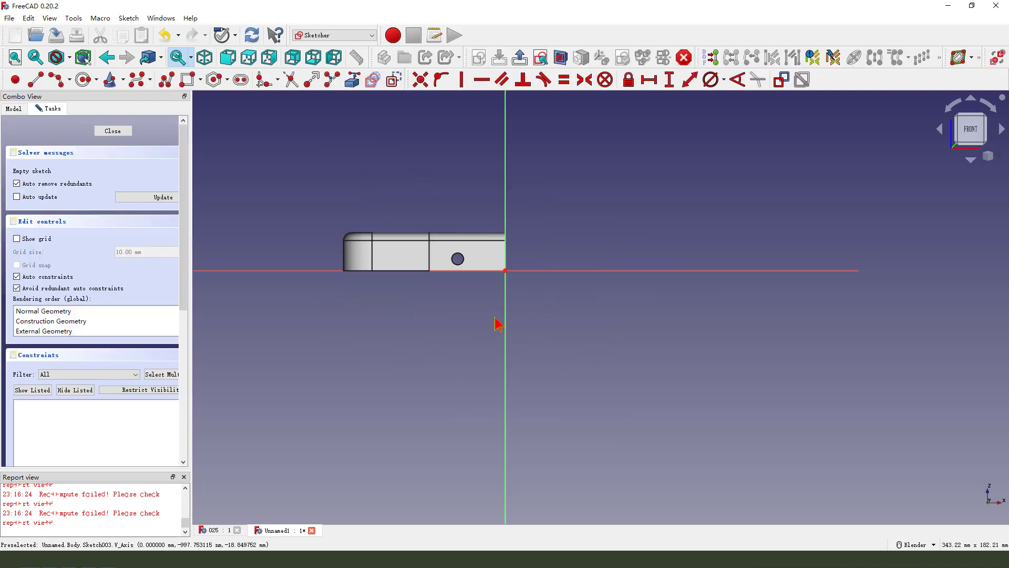
Link the inner and outer bottom edges of the frame's connecting side as external geometry, with the view realigned perpendicular to the sketch
{"action": "scroll", "coordinate": [400, 344], "scroll_direction": "up", "scroll_amount": 1}
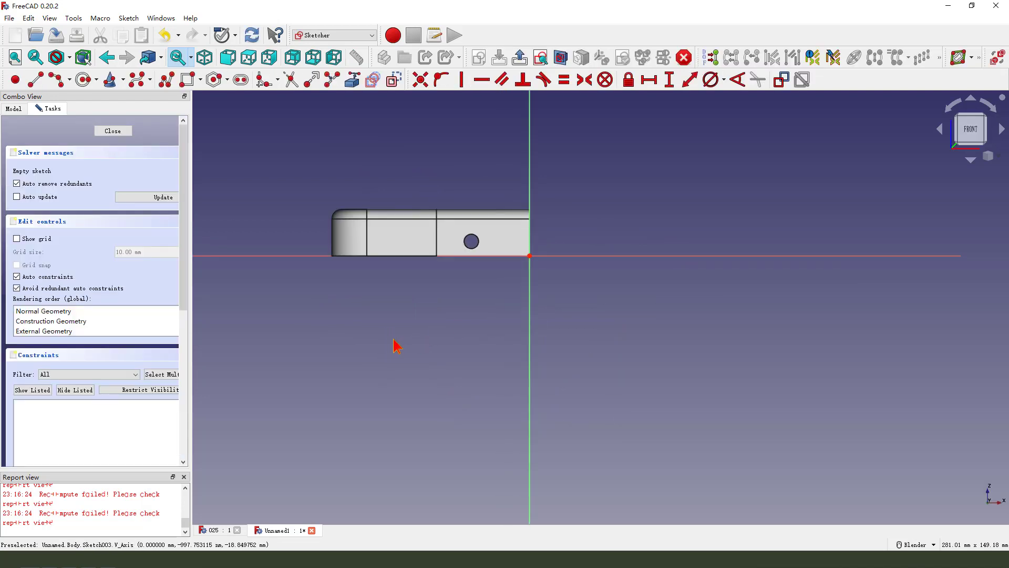
{"action": "middle_click_drag", "start_coordinate": [360, 293], "coordinate": [346, 113]}
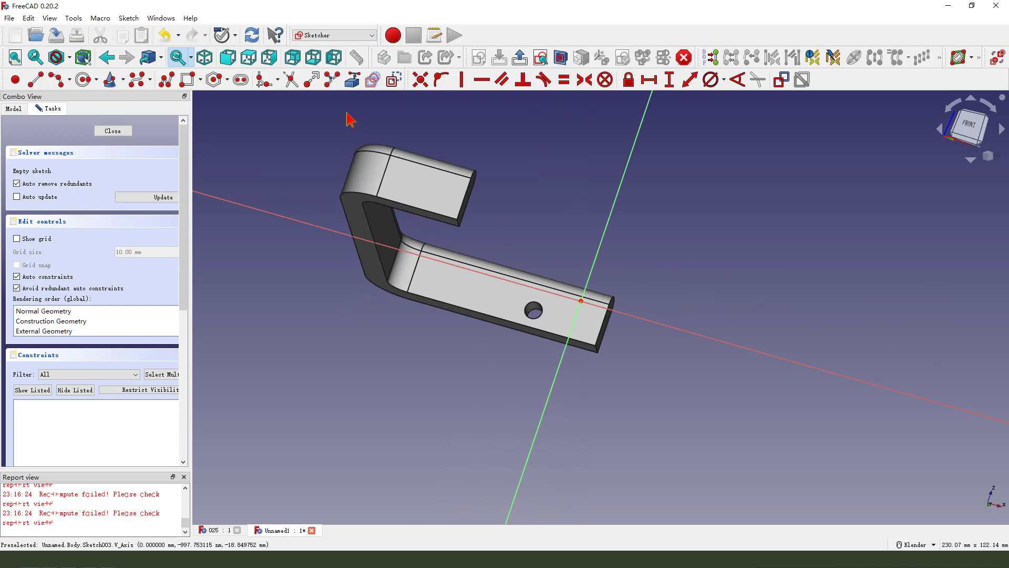
{"action": "left_click", "coordinate": [349, 84]}
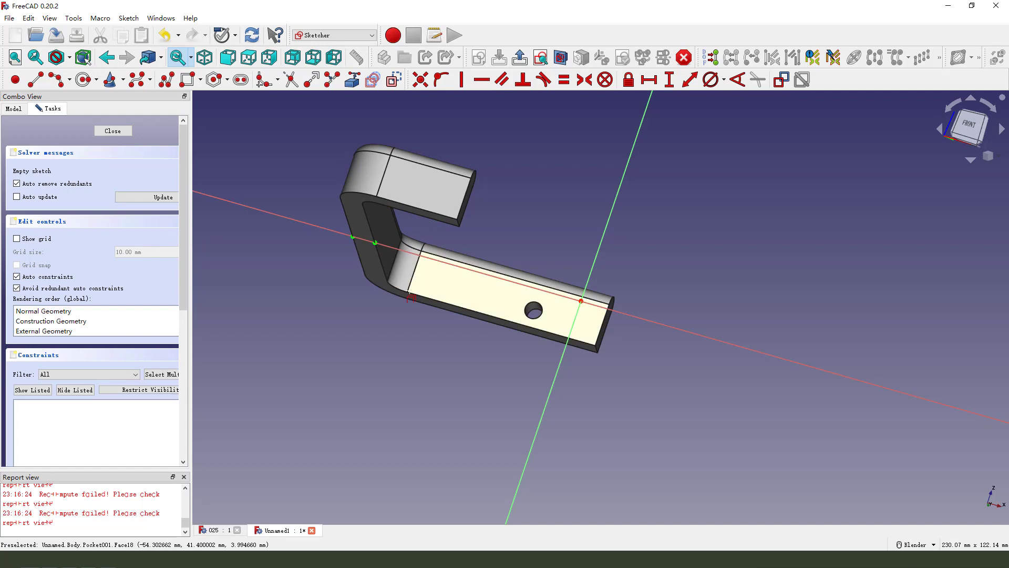
{"action": "middle_click_drag", "start_coordinate": [339, 301], "coordinate": [402, 302]}
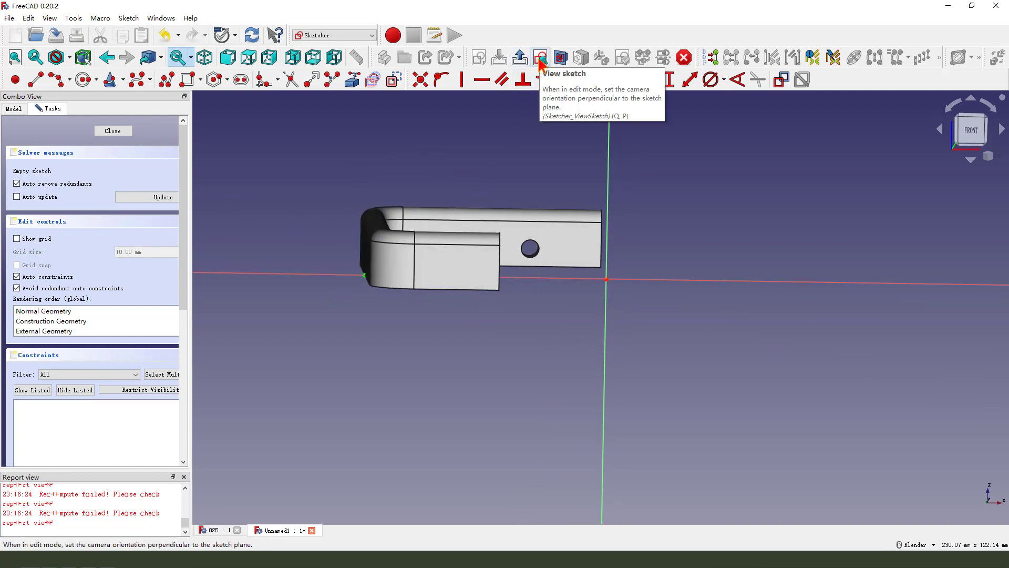
{"action": "left_click", "coordinate": [540, 58]}
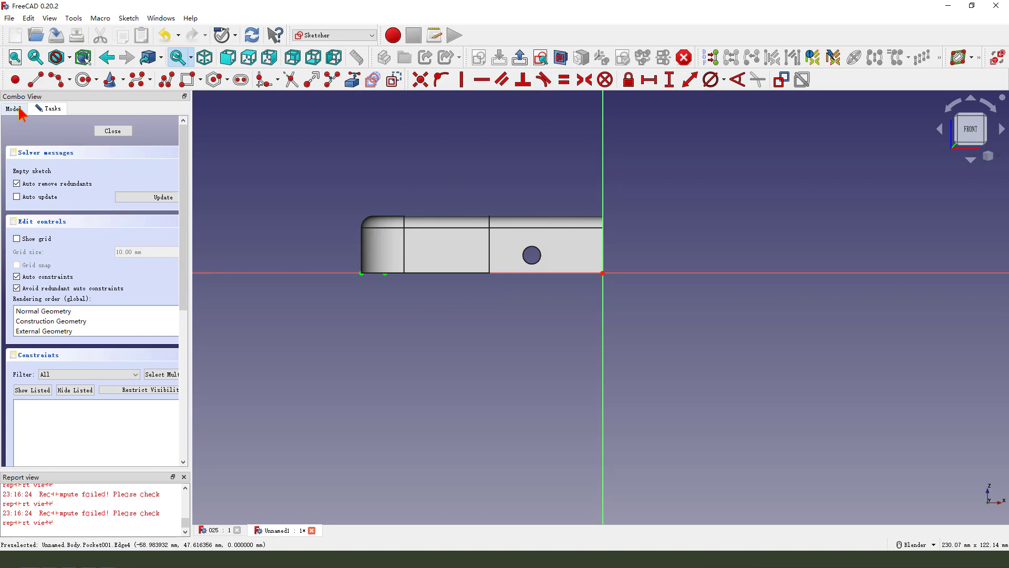
Hide the Pocket001 solid while the sketch stays open for editing
{"action": "left_click", "coordinate": [14, 108]}
{"action": "left_click", "coordinate": [67, 253]}
{"action": "key", "text": "space"}
Draw a polyline from the horizontal axis between the reference points, about 24 mm vertically down and about 63 mm horizontally to the vertical axis
{"action": "scroll", "coordinate": [406, 288], "scroll_direction": "up", "scroll_amount": 2}
{"action": "scroll", "coordinate": [297, 201], "scroll_direction": "down", "scroll_amount": 2}
{"action": "scroll", "coordinate": [383, 300], "scroll_direction": "up", "scroll_amount": 1}
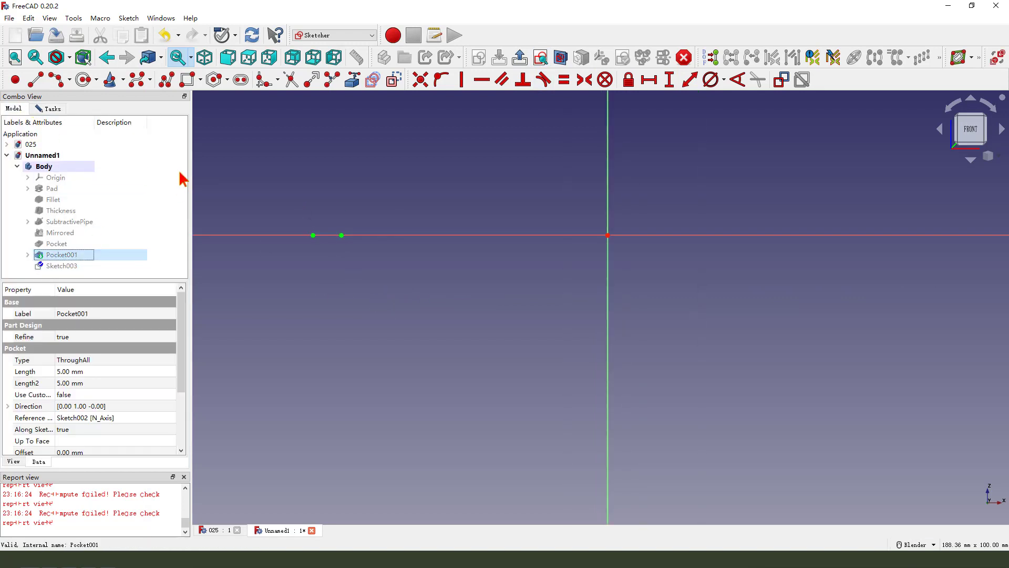
{"action": "left_click", "coordinate": [166, 81]}
{"action": "left_click", "coordinate": [328, 235]}
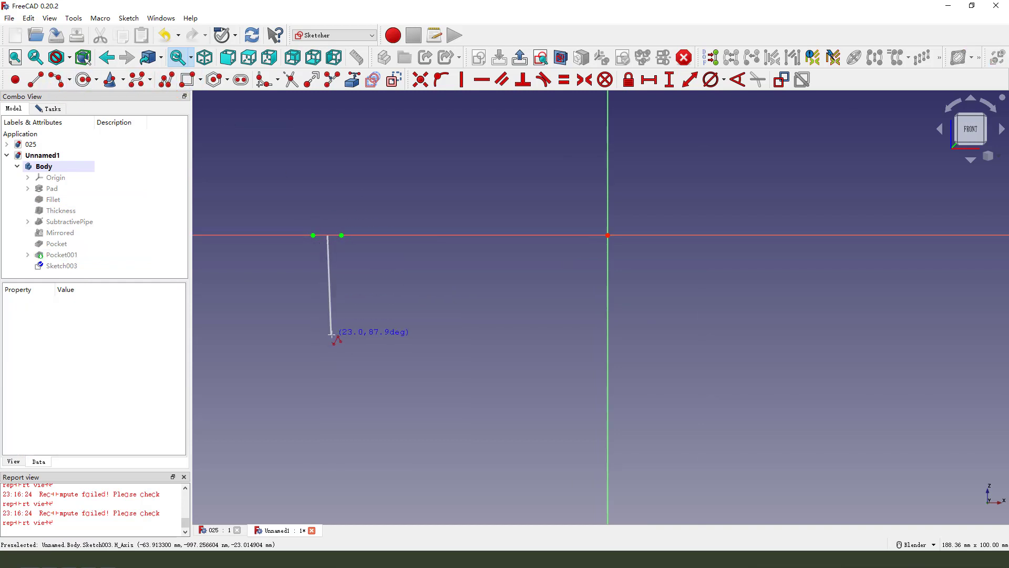
{"action": "left_click", "coordinate": [328, 339]}
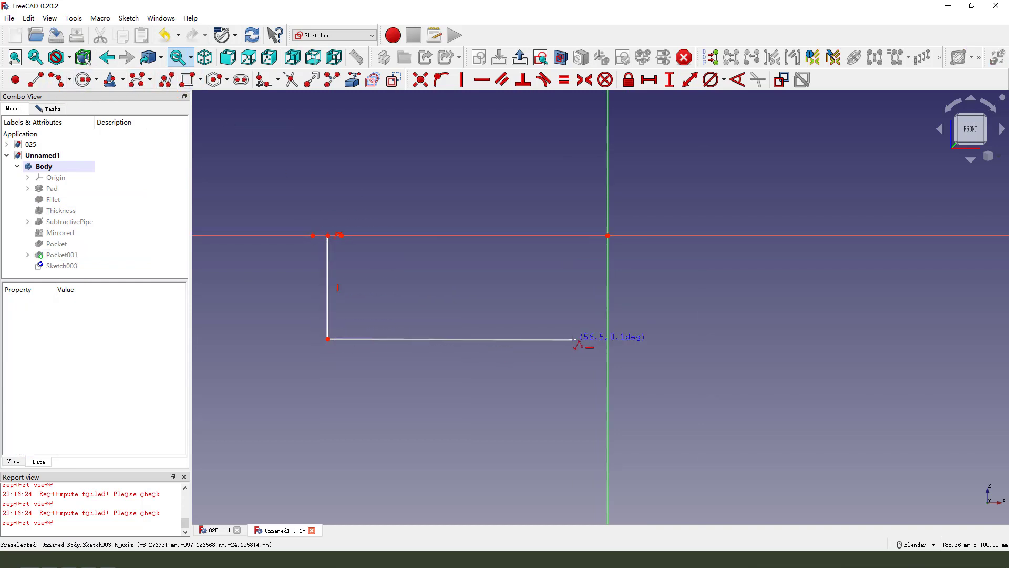
{"action": "left_click", "coordinate": [608, 341]}
{"action": "right_click", "coordinate": [653, 293]}
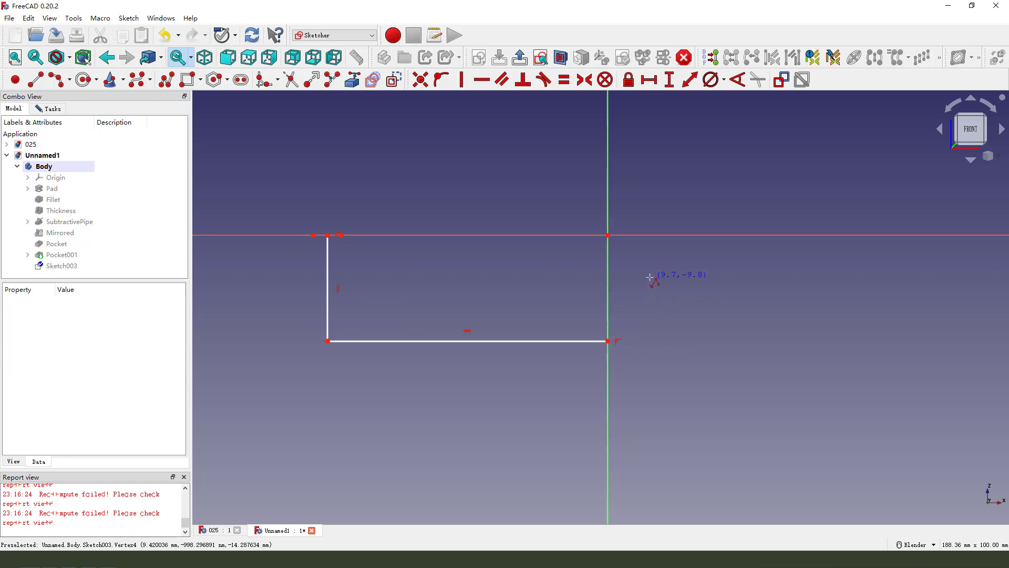
Round the polyline's corner with a sketch fillet and constrain its radius to 3 mm
{"action": "left_click", "coordinate": [260, 84]}
{"action": "left_click", "coordinate": [344, 341]}
{"action": "left_click", "coordinate": [328, 299]}
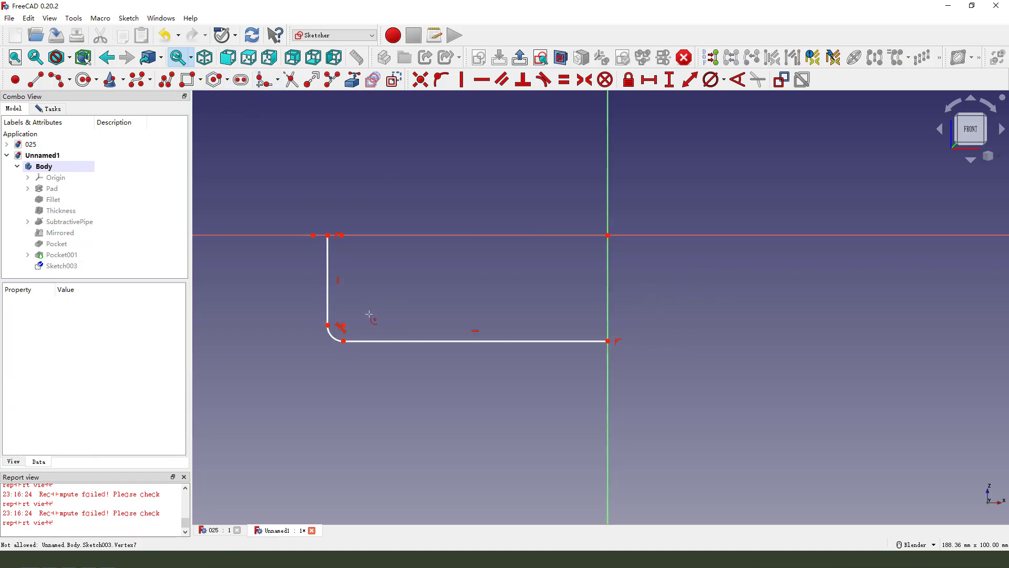
{"action": "left_click", "coordinate": [333, 336]}
{"action": "left_click", "coordinate": [724, 80]}
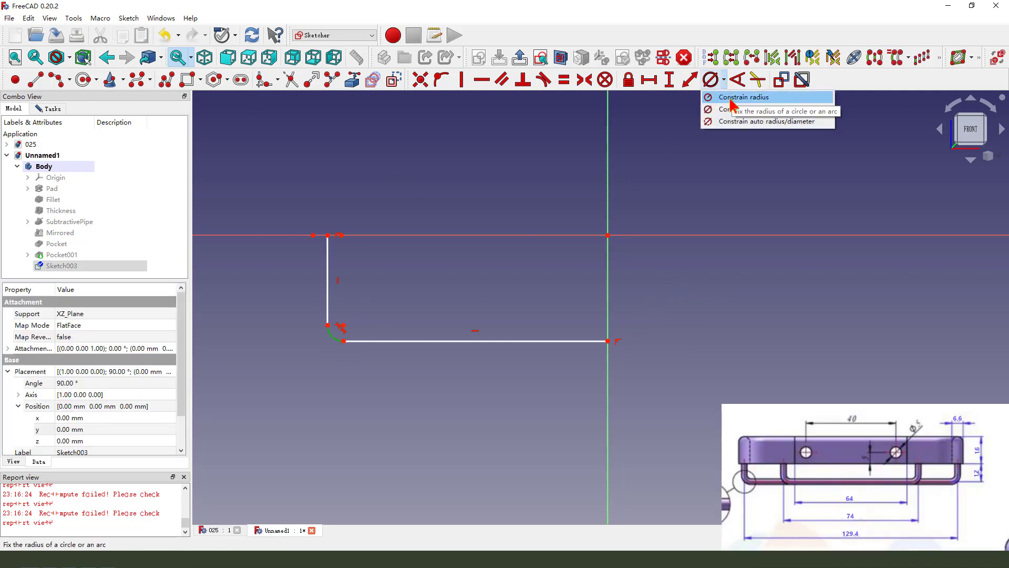
{"action": "left_click", "coordinate": [743, 97]}
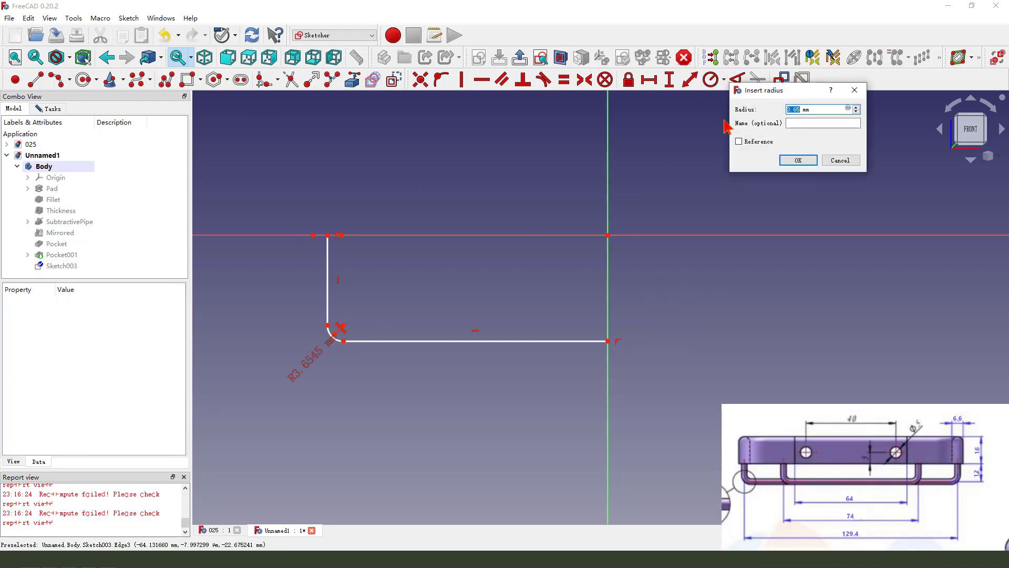
{"action": "type", "text": "3"}
{"action": "key", "text": "Return"}
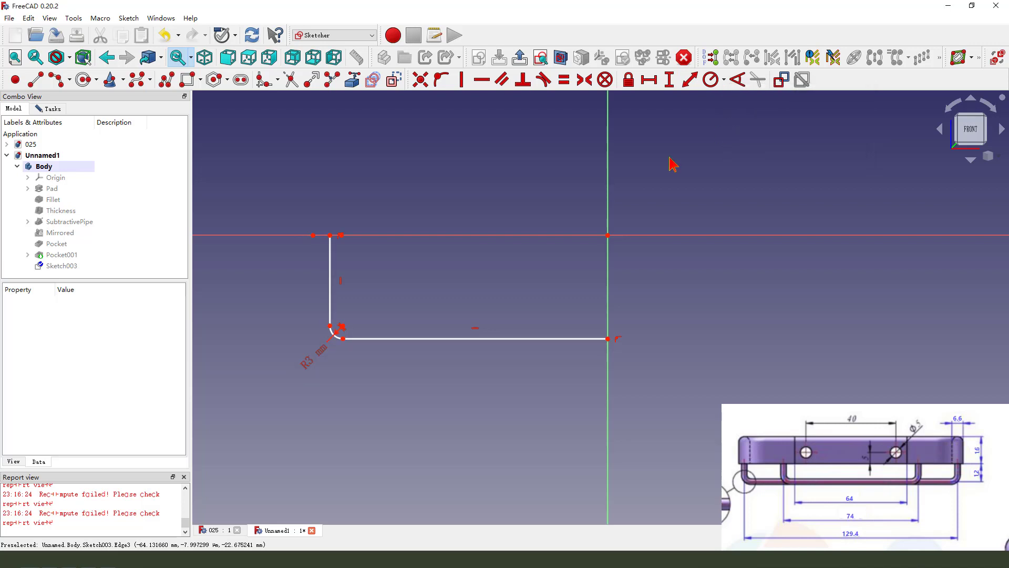
Make the two external reference points symmetric about the vertical line's upper endpoint, centring the line between them
{"action": "scroll", "coordinate": [331, 252], "scroll_direction": "up", "scroll_amount": 3}
{"action": "scroll", "coordinate": [345, 224], "scroll_direction": "up", "scroll_amount": 1}
{"action": "scroll", "coordinate": [386, 274], "scroll_direction": "down", "scroll_amount": 2}
{"action": "scroll", "coordinate": [321, 224], "scroll_direction": "up", "scroll_amount": 1}
{"action": "left_click_drag", "start_coordinate": [300, 243], "coordinate": [308, 248]}
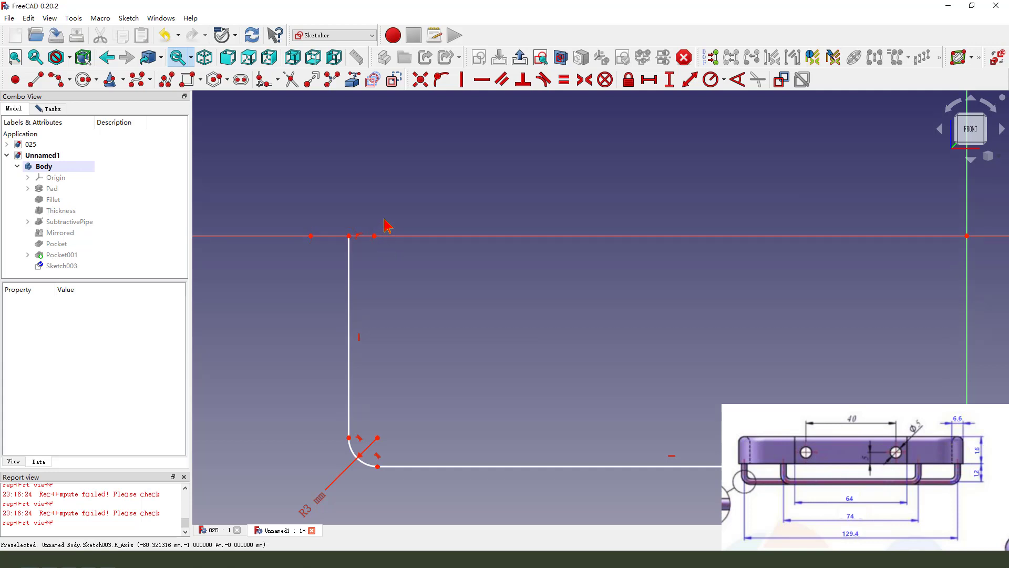
{"action": "left_click", "coordinate": [374, 236]}
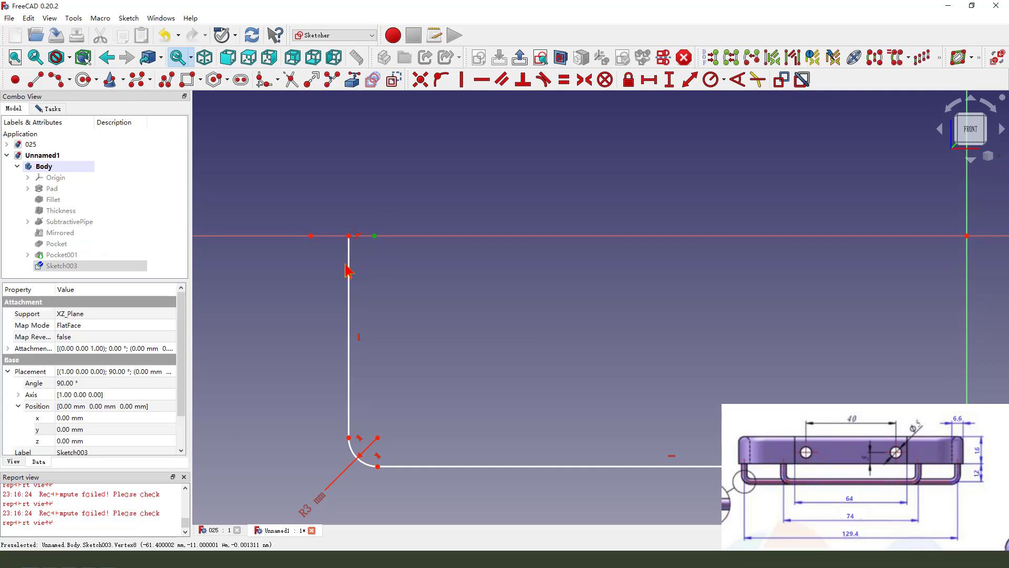
{"action": "left_click", "coordinate": [311, 236]}
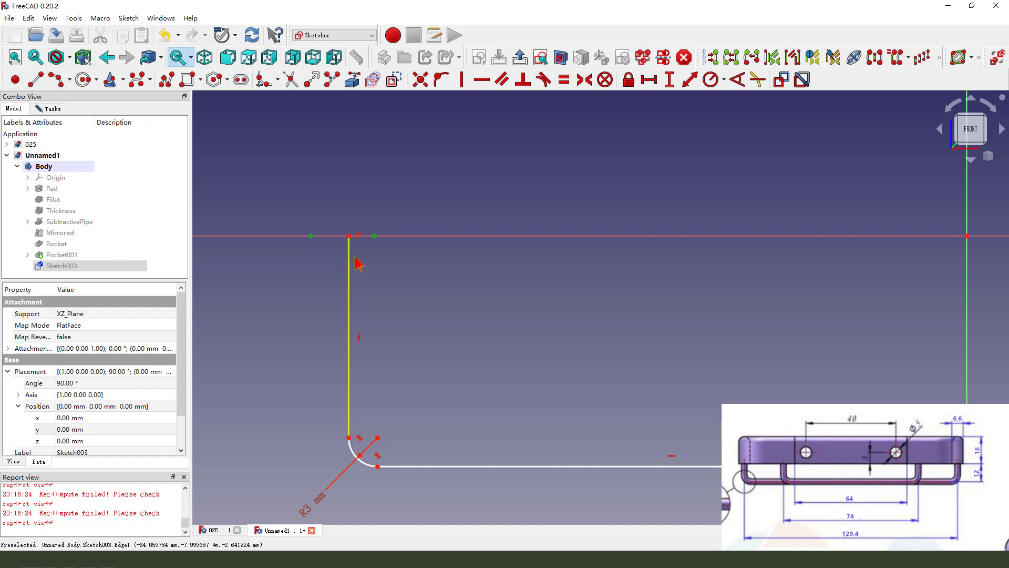
{"action": "left_click", "coordinate": [349, 236]}
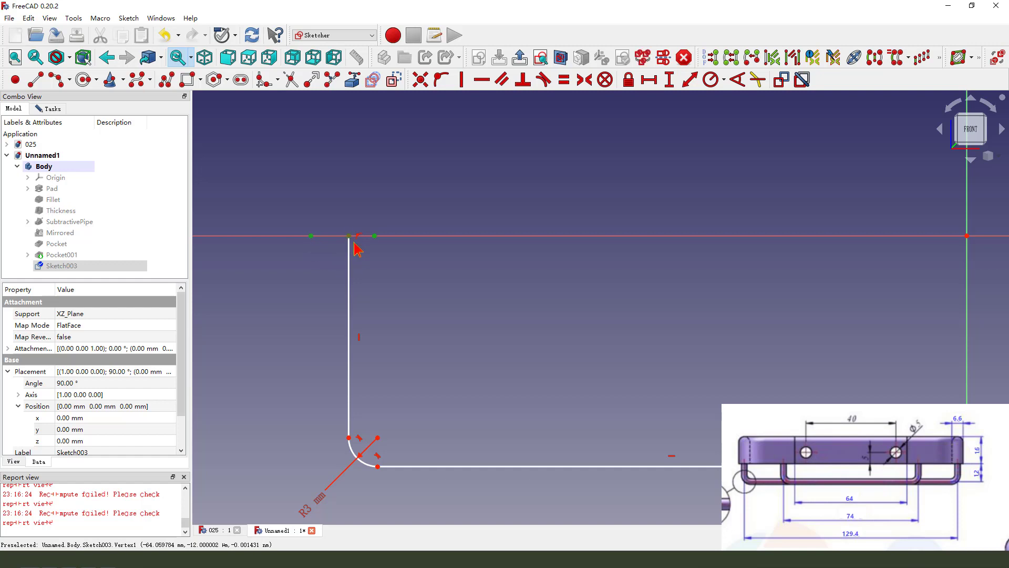
{"action": "left_click", "coordinate": [585, 81]}
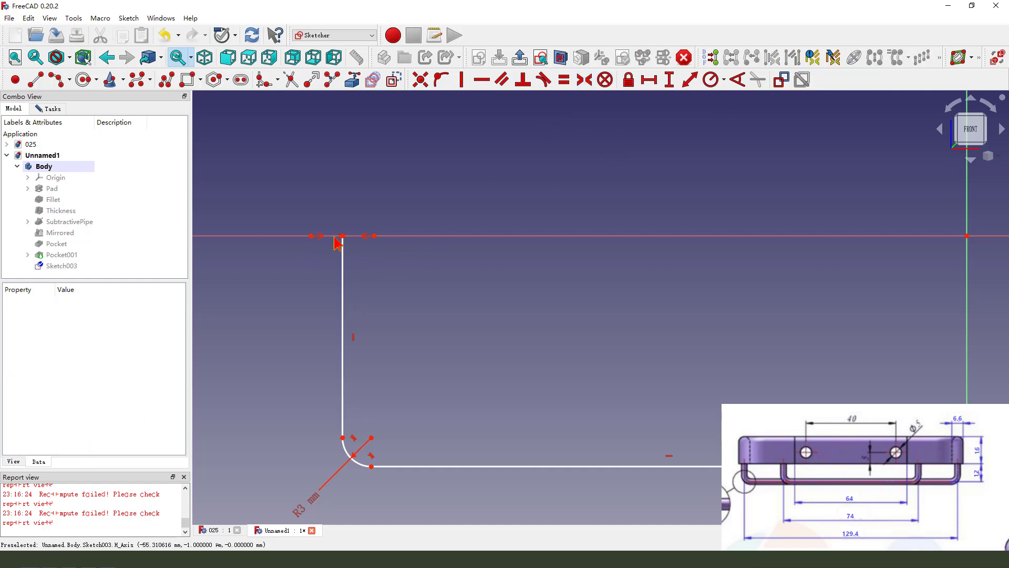
{"action": "right_click_drag", "start_coordinate": [379, 254], "coordinate": [384, 247]}
{"action": "scroll", "coordinate": [361, 229], "scroll_direction": "down", "scroll_amount": 2}
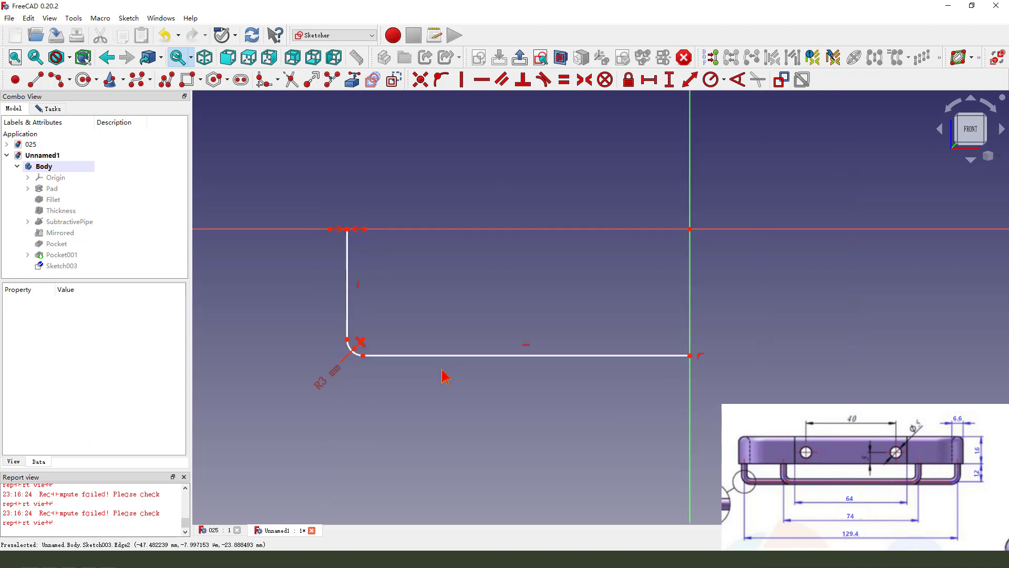
Constrain the wire path's vertical drop to 12 mm, then move the height and radius labels clear of the geometry
{"action": "left_click", "coordinate": [363, 356]}
{"action": "left_click", "coordinate": [365, 229]}
{"action": "left_click", "coordinate": [669, 80]}
{"action": "type", "text": "12"}
{"action": "key", "text": "Return"}
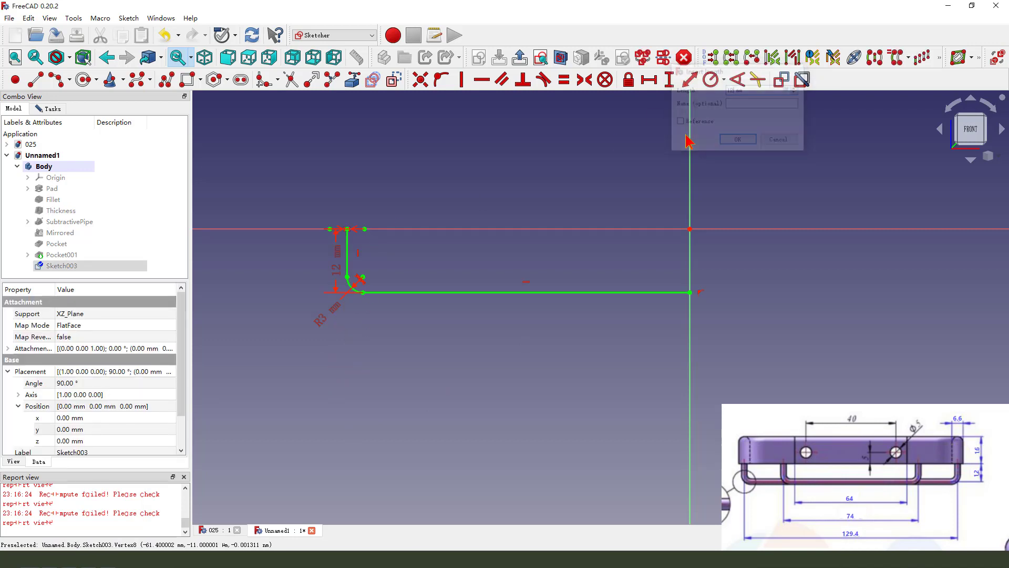
{"action": "left_click_drag", "start_coordinate": [284, 257], "coordinate": [278, 258]}
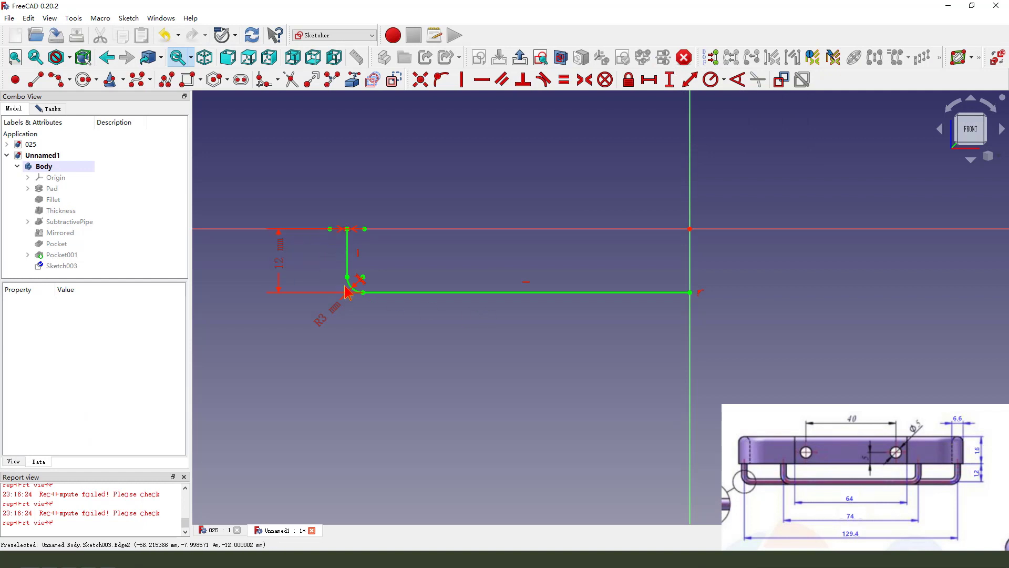
{"action": "left_click_drag", "start_coordinate": [321, 318], "coordinate": [294, 329]}
{"action": "left_click_drag", "start_coordinate": [282, 268], "coordinate": [275, 267]}
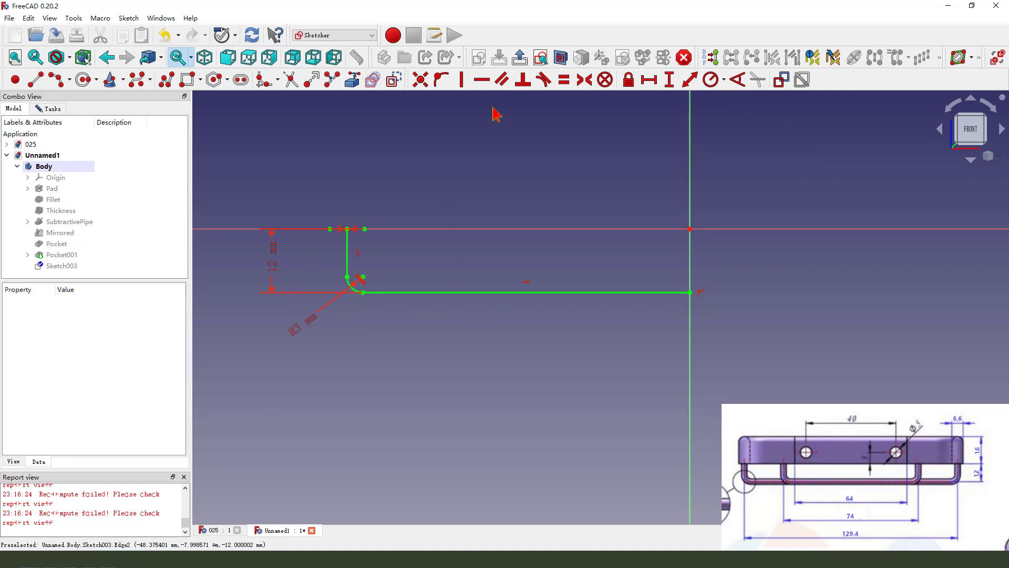
{"action": "left_click", "coordinate": [520, 57]}
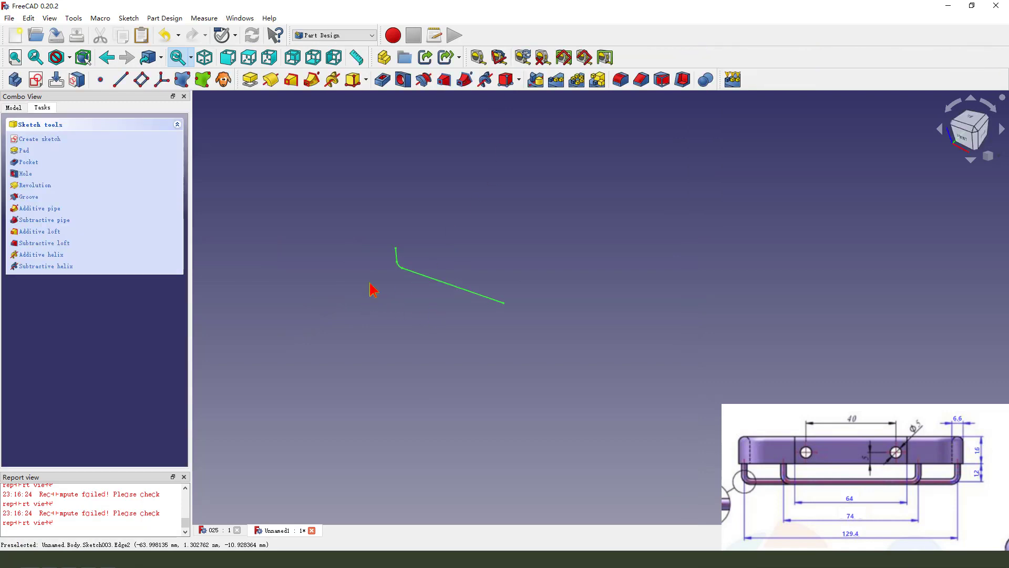
Start a new sketch on the YZ base plane for the wire's cross-section
{"action": "left_click", "coordinate": [353, 267]}
{"action": "left_click", "coordinate": [36, 79]}
{"action": "scroll", "coordinate": [292, 210], "scroll_direction": "down", "scroll_amount": 1}
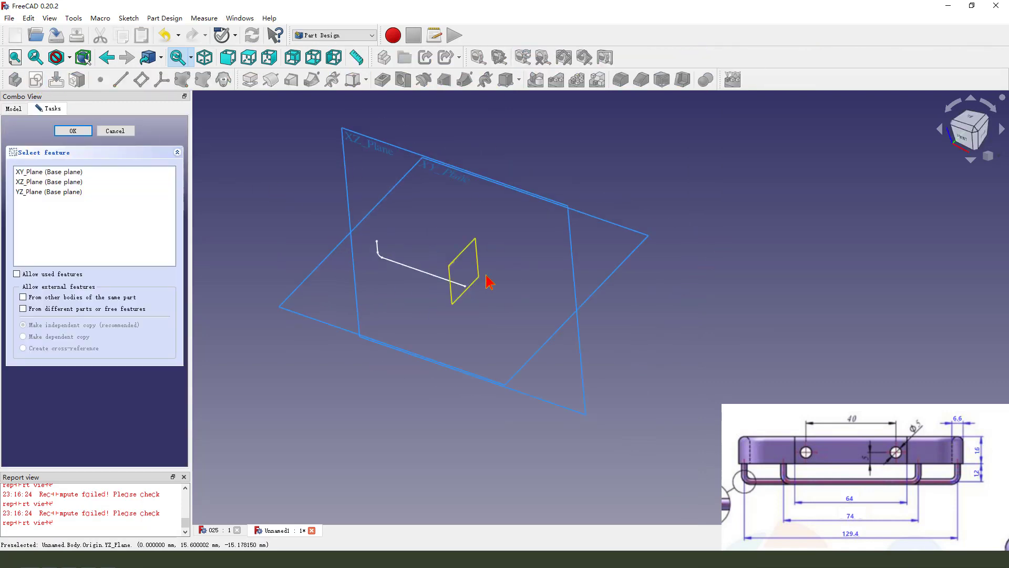
{"action": "scroll", "coordinate": [456, 265], "scroll_direction": "up", "scroll_amount": 3}
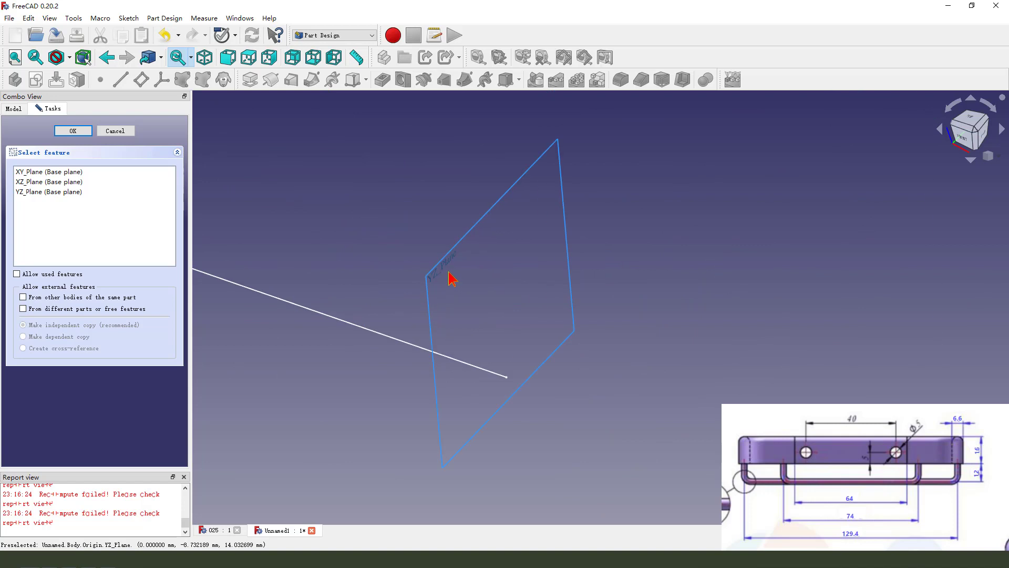
{"action": "scroll", "coordinate": [447, 275], "scroll_direction": "down", "scroll_amount": 1}
{"action": "left_click", "coordinate": [466, 256]}
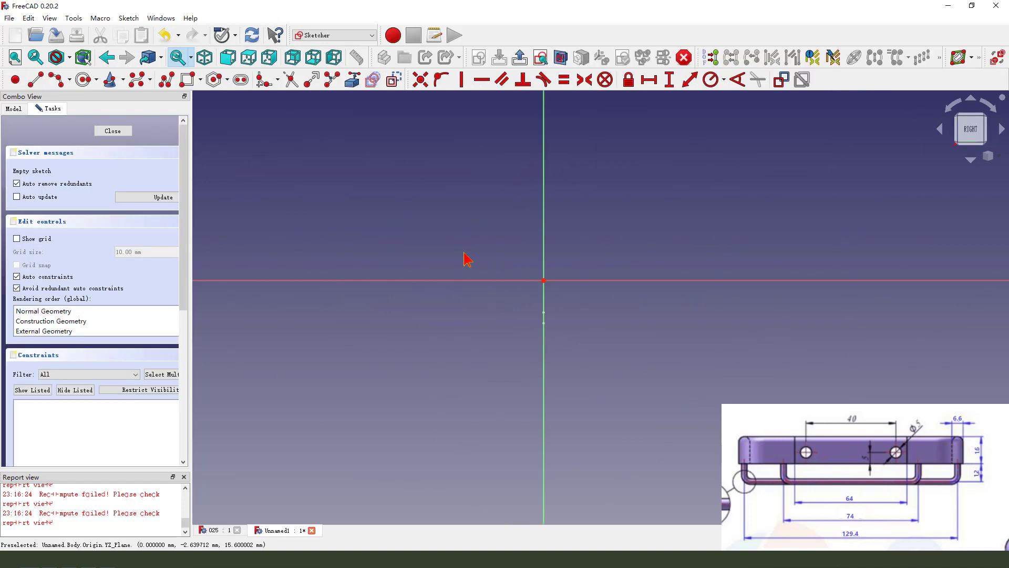
Draw a circle centred on the sketch origin and constrain its diameter to 3.8 mm
{"action": "left_click", "coordinate": [83, 79]}
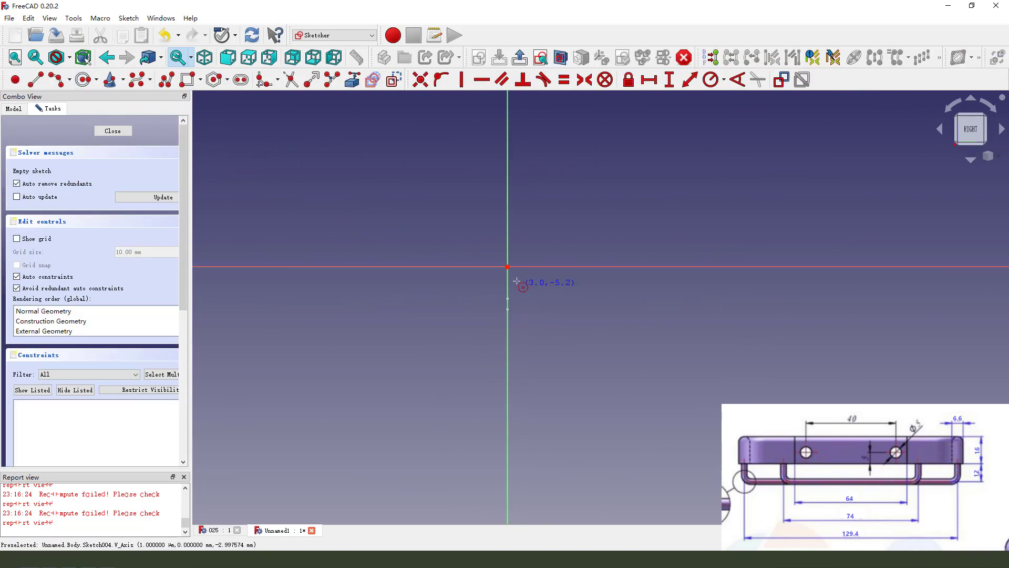
{"action": "left_click", "coordinate": [507, 267]}
{"action": "left_click", "coordinate": [527, 288]}
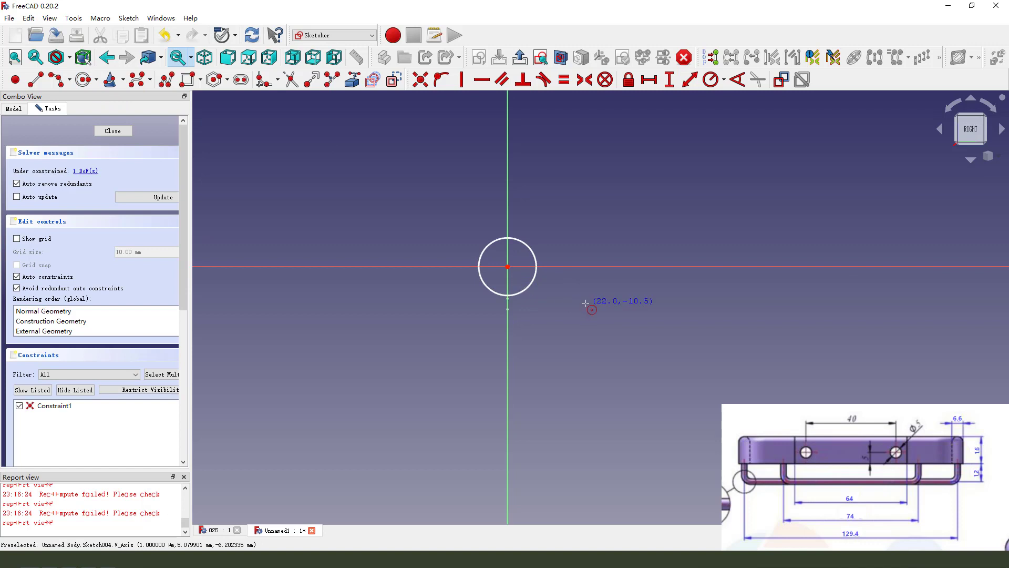
{"action": "left_click", "coordinate": [535, 256]}
{"action": "left_click", "coordinate": [724, 80]}
{"action": "left_click", "coordinate": [736, 109]}
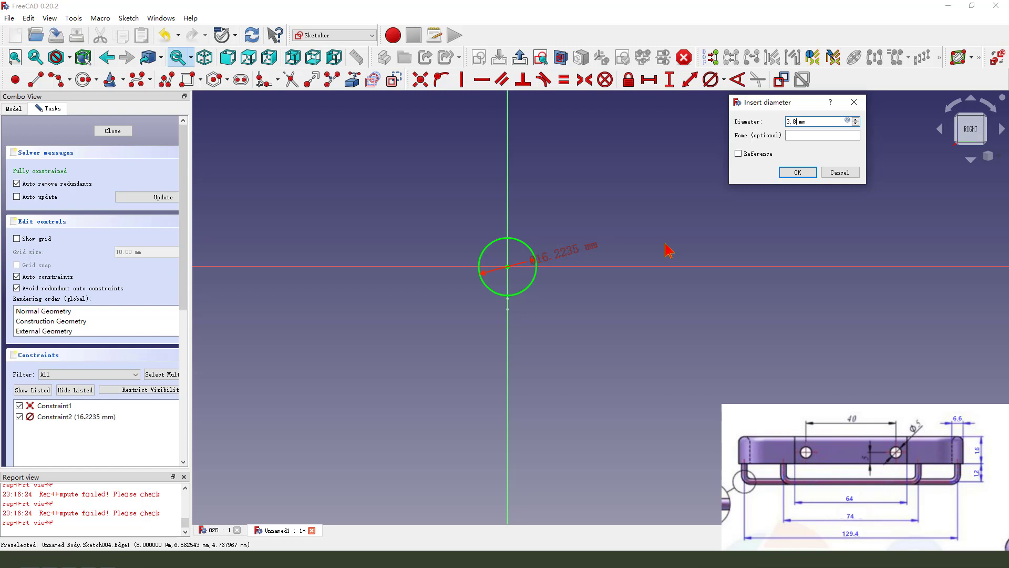
{"action": "key", "text": "Return"}
{"action": "left_click_drag", "start_coordinate": [551, 263], "coordinate": [557, 256]}
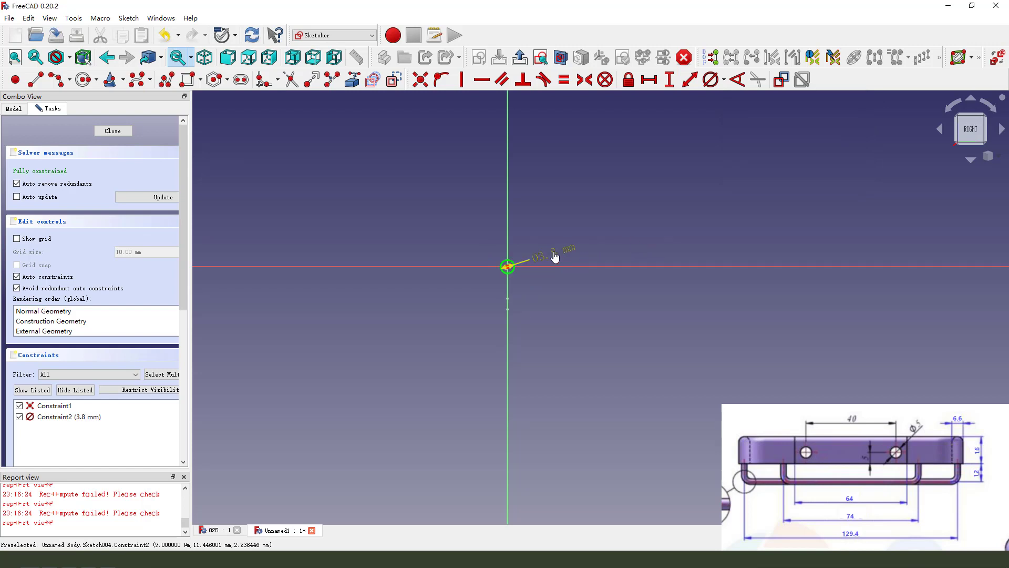
{"action": "left_click", "coordinate": [523, 57]}
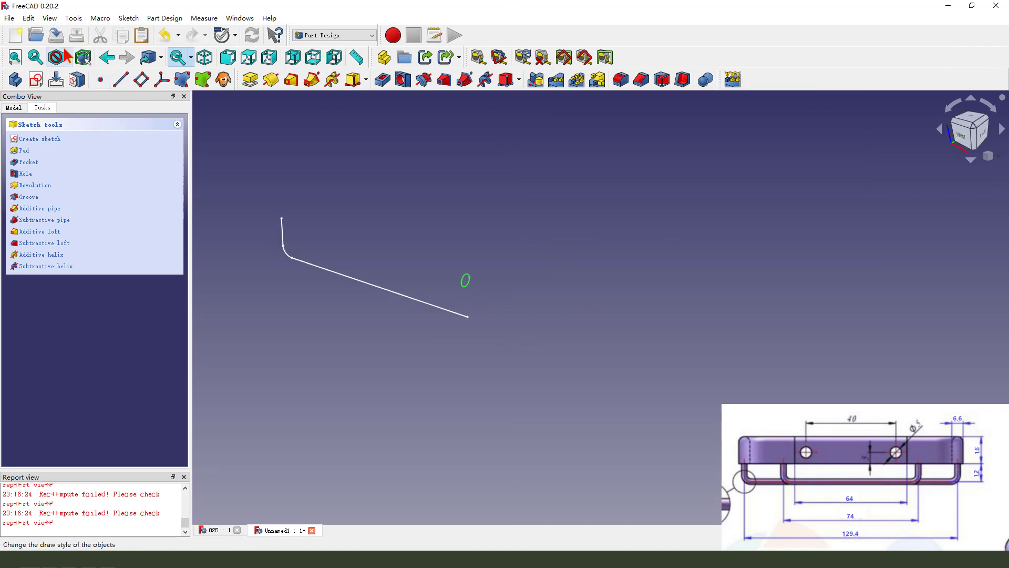
Reopen the YZ-plane profile sketch and delete the circle at the origin
{"action": "left_click", "coordinate": [14, 107]}
{"action": "left_click", "coordinate": [74, 265]}
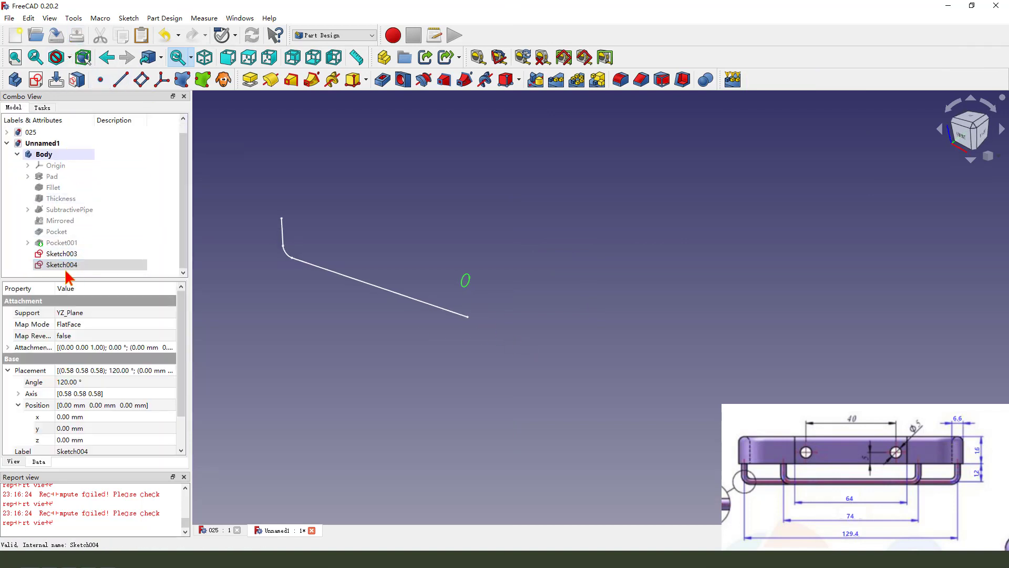
{"action": "double_click", "coordinate": [59, 264]}
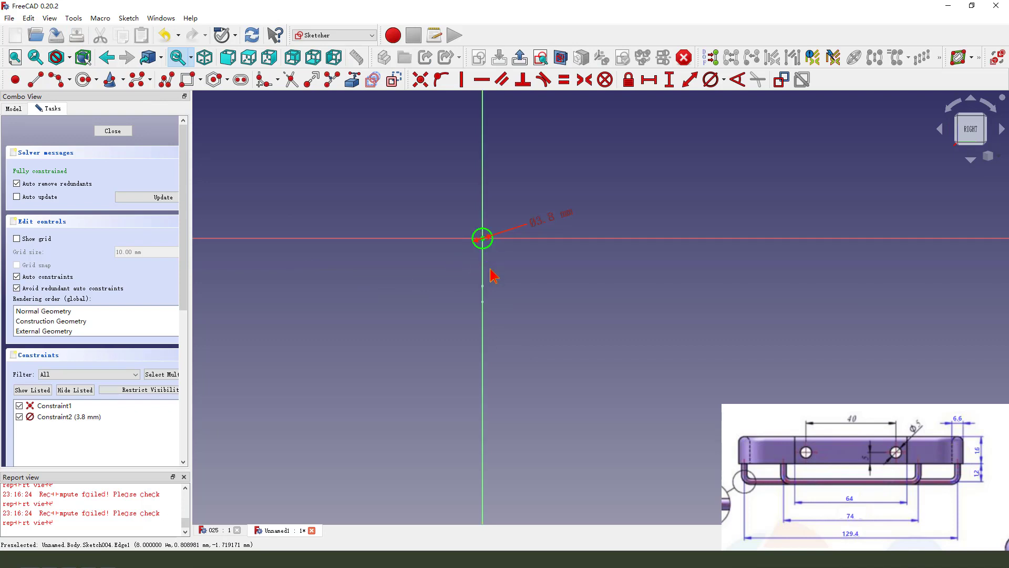
{"action": "middle_click_drag", "start_coordinate": [491, 269], "coordinate": [527, 279]}
{"action": "scroll", "coordinate": [528, 278], "scroll_direction": "up", "scroll_amount": 1}
{"action": "left_click", "coordinate": [520, 262]}
{"action": "key", "text": "Delete"}
Link the wire path's lower endpoint on the vertical axis as external geometry in the profile sketch
{"action": "left_click", "coordinate": [355, 80]}
{"action": "scroll", "coordinate": [537, 384], "scroll_direction": "up", "scroll_amount": 2}
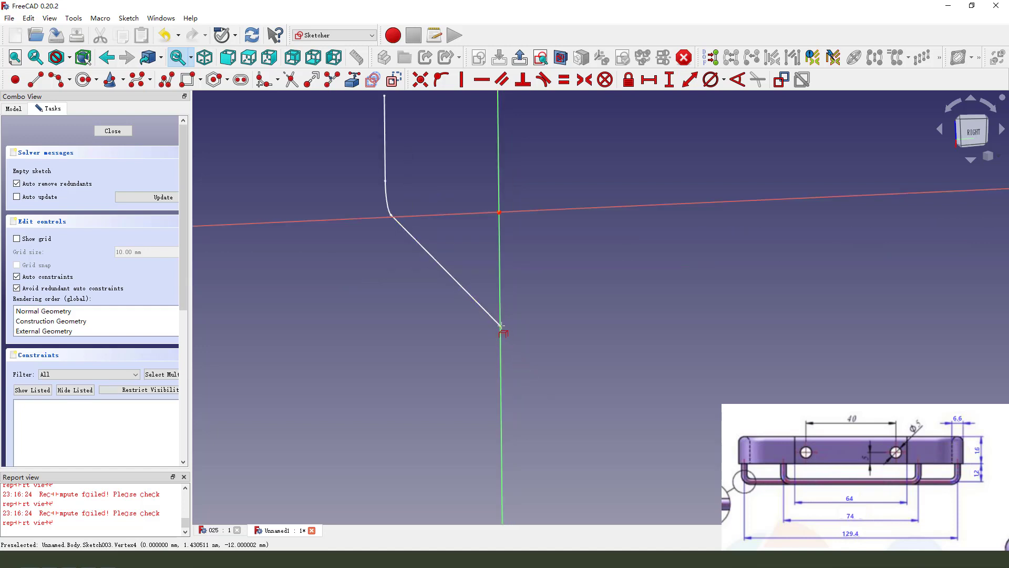
{"action": "scroll", "coordinate": [499, 329], "scroll_direction": "up", "scroll_amount": 3}
{"action": "scroll", "coordinate": [484, 339], "scroll_direction": "down", "scroll_amount": 3}
Draw a circle centred on the wire path's endpoint and constrain its diameter to 3.8 mm
{"action": "left_click", "coordinate": [82, 80]}
{"action": "left_click", "coordinate": [487, 335]}
{"action": "left_click", "coordinate": [515, 326]}
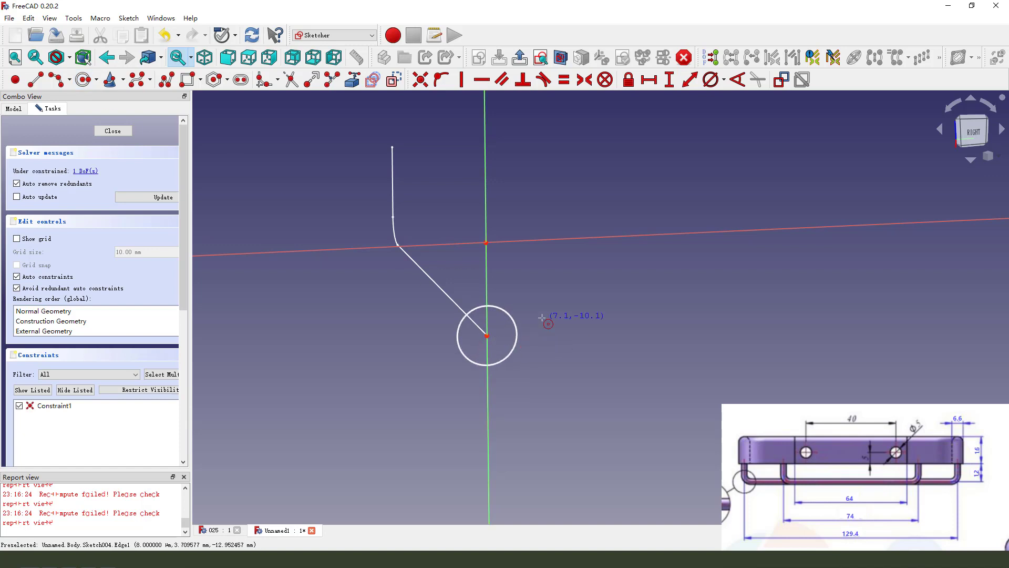
{"action": "left_click", "coordinate": [515, 326]}
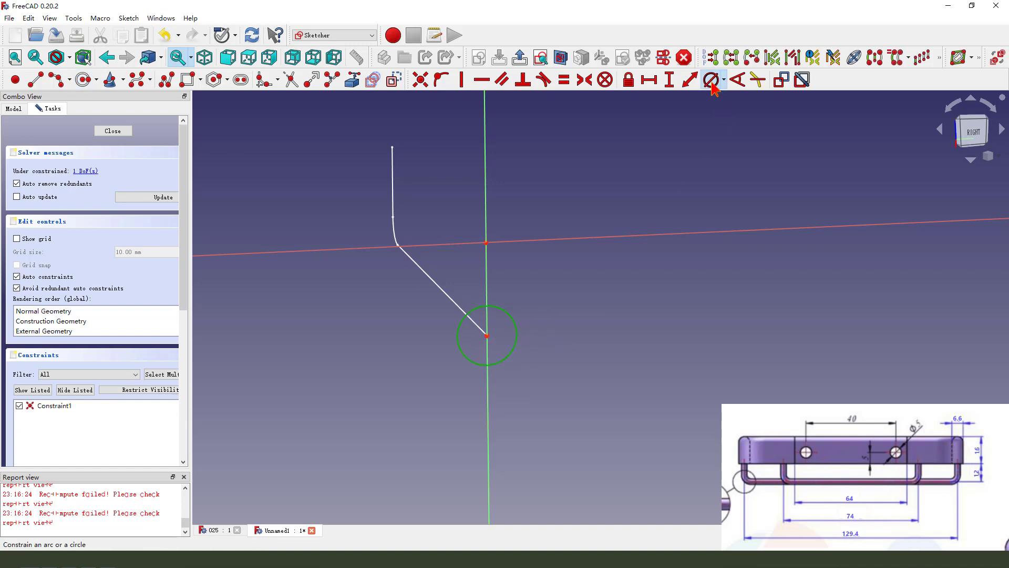
{"action": "left_click", "coordinate": [711, 79]}
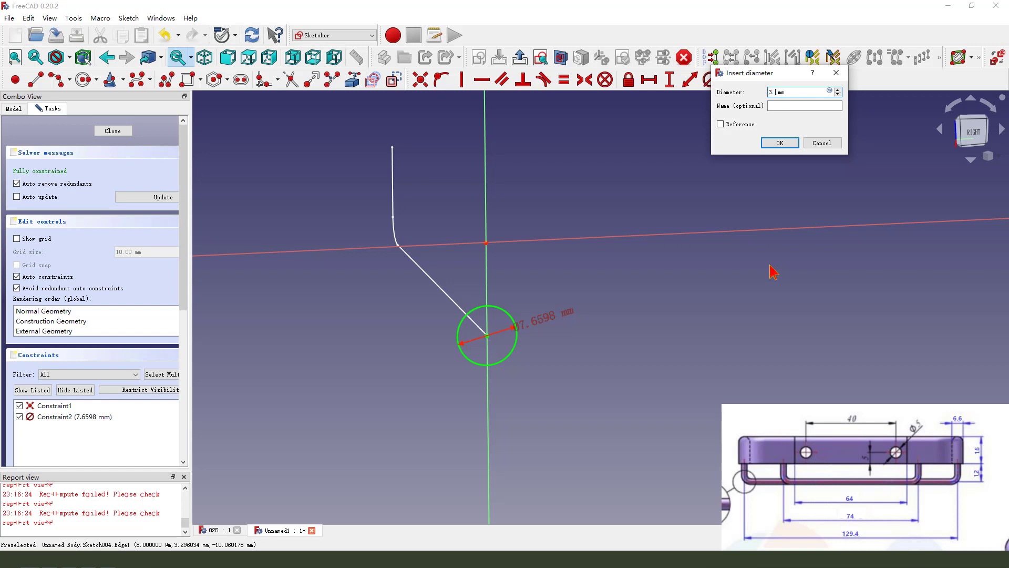
{"action": "left_click", "coordinate": [780, 143]}
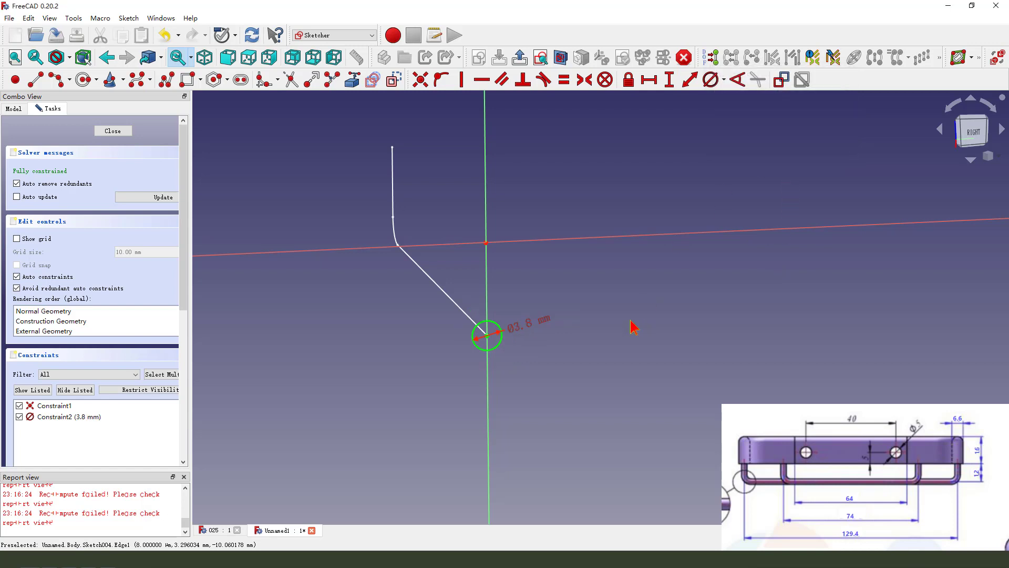
{"action": "left_click", "coordinate": [519, 57]}
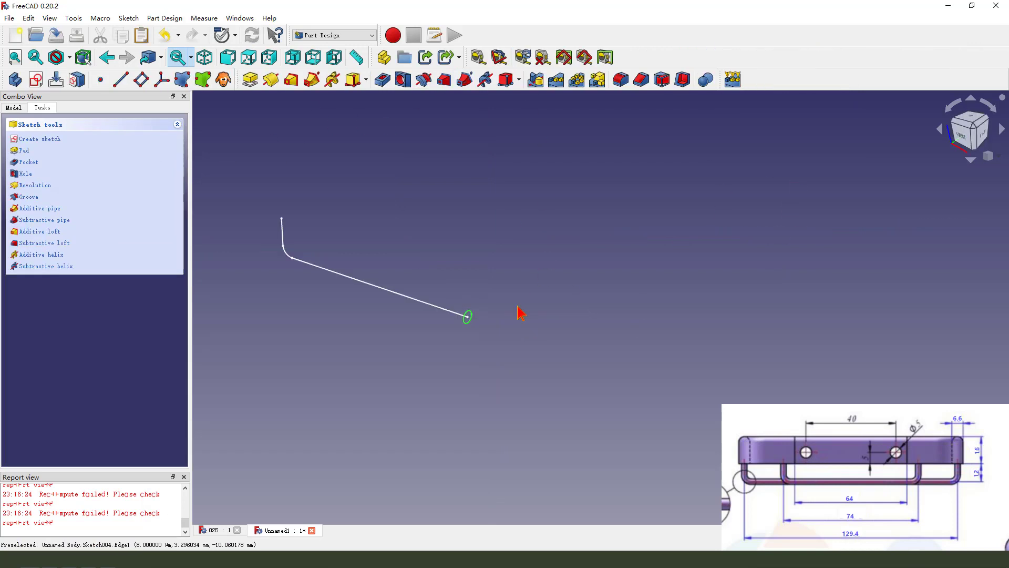
Sweep the circle profile along the wire path in Sketch003 as an additive pipe
{"action": "scroll", "coordinate": [333, 297], "scroll_direction": "up", "scroll_amount": 2}
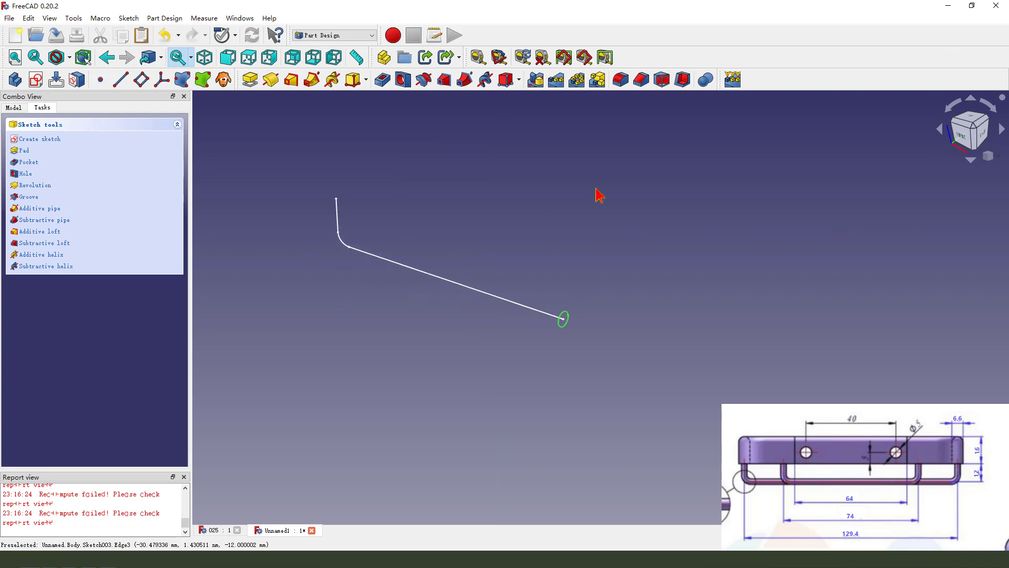
{"action": "left_click", "coordinate": [313, 83]}
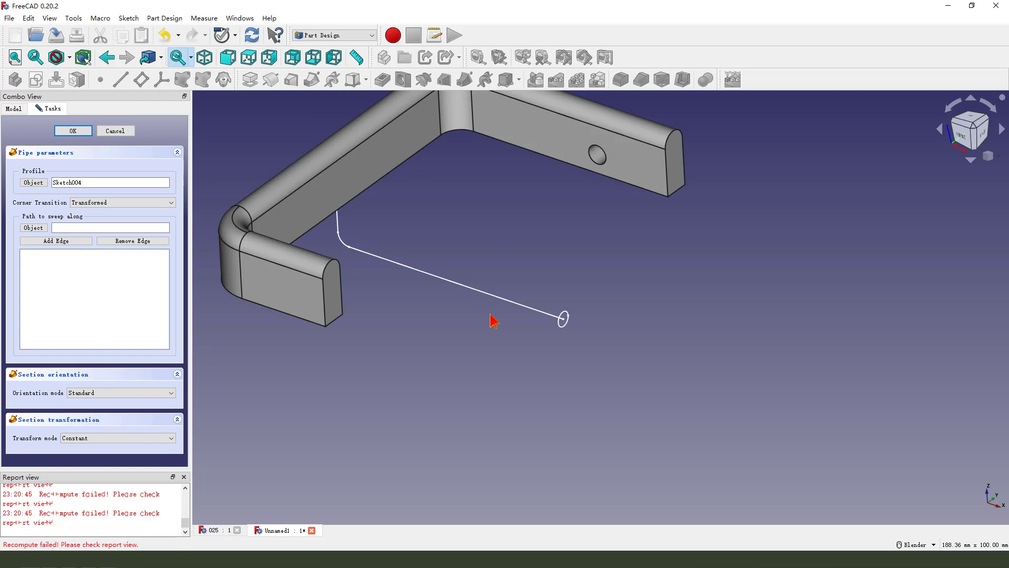
{"action": "mouse_move", "coordinate": [46, 192]}
{"action": "left_mouse_down"}
{"action": "mouse_move", "coordinate": [18, 193]}
{"action": "mouse_move", "coordinate": [99, 185]}
{"action": "mouse_move", "coordinate": [418, 373]}
{"action": "mouse_move", "coordinate": [543, 328]}
{"action": "mouse_move", "coordinate": [560, 308]}
{"action": "mouse_move", "coordinate": [576, 336]}
{"action": "mouse_move", "coordinate": [556, 310]}
{"action": "left_mouse_up"}
{"action": "key", "text": "Escape"}
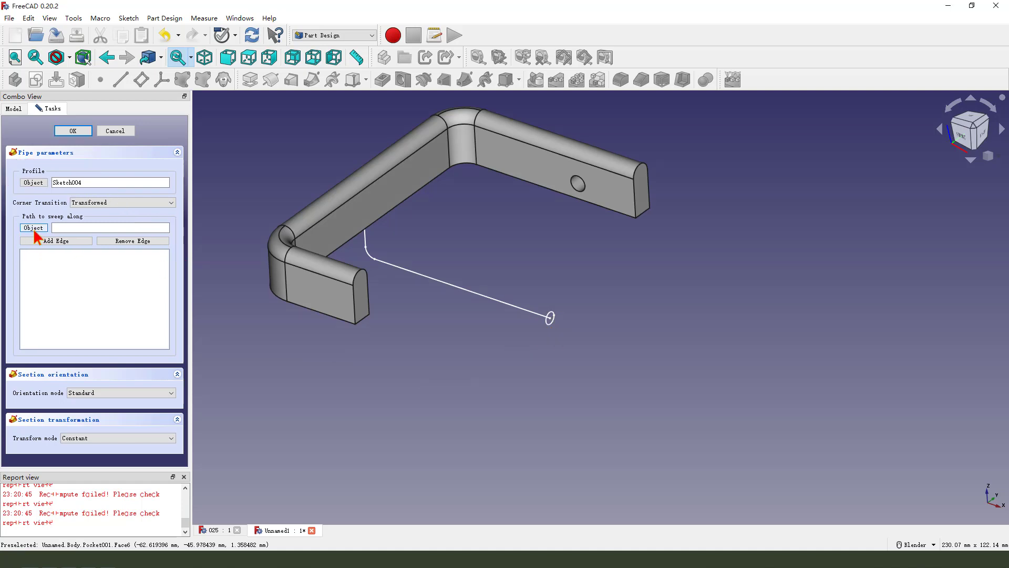
{"action": "mouse_move", "coordinate": [20, 225]}
{"action": "left_mouse_down"}
{"action": "mouse_move", "coordinate": [77, 214]}
{"action": "mouse_move", "coordinate": [37, 231]}
{"action": "mouse_move", "coordinate": [70, 223]}
{"action": "mouse_move", "coordinate": [217, 279]}
{"action": "mouse_move", "coordinate": [374, 266]}
{"action": "mouse_move", "coordinate": [536, 313]}
{"action": "left_mouse_up"}
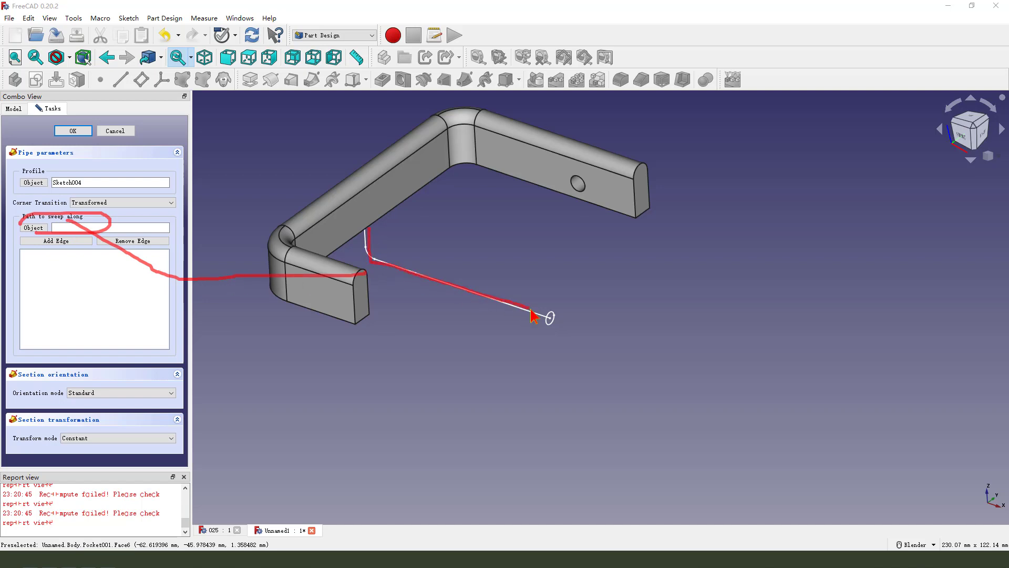
{"action": "left_click", "coordinate": [33, 228]}
{"action": "left_click", "coordinate": [423, 283]}
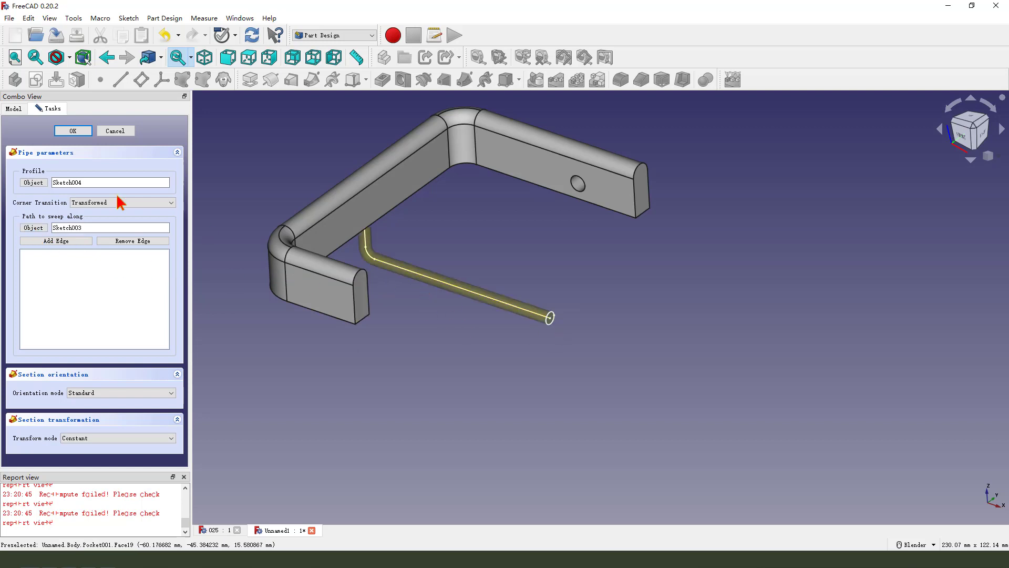
{"action": "left_click", "coordinate": [68, 130]}
{"action": "middle_click_drag", "start_coordinate": [431, 252], "coordinate": [473, 344]}
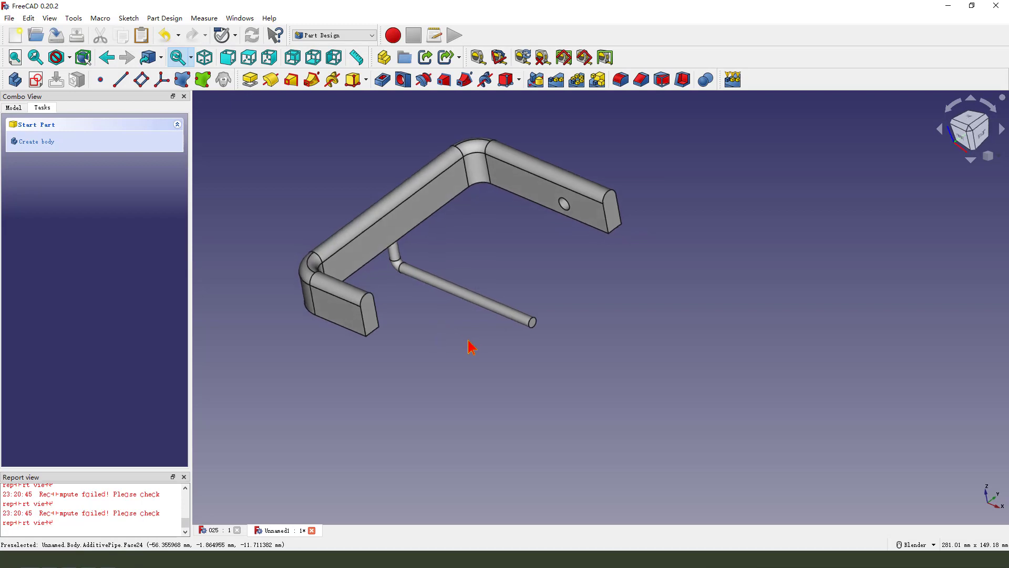
Create a MultiTransform of the AdditivePipe feature and add a linear pattern to its transformations
{"action": "left_click", "coordinate": [14, 107]}
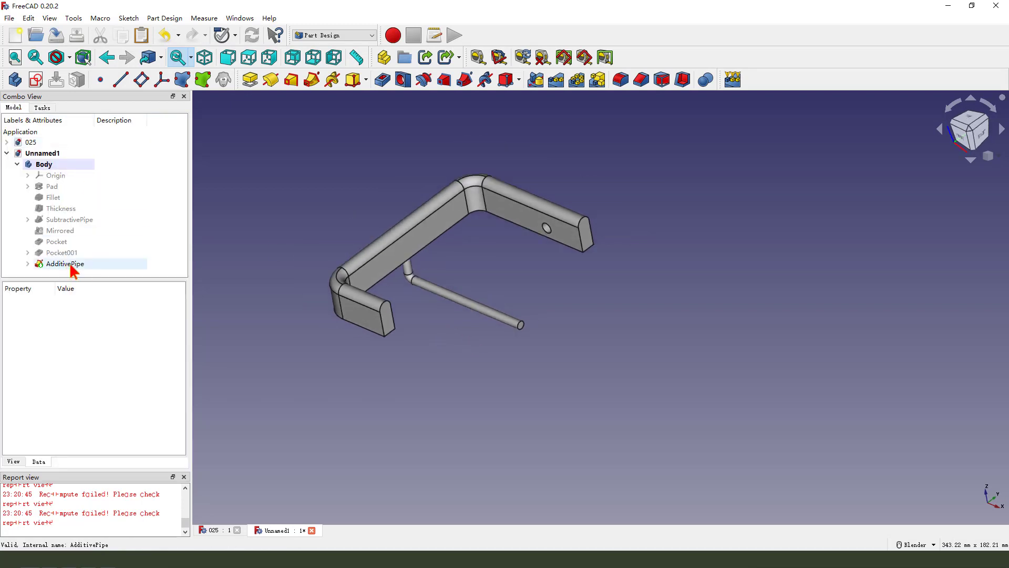
{"action": "left_click", "coordinate": [73, 268]}
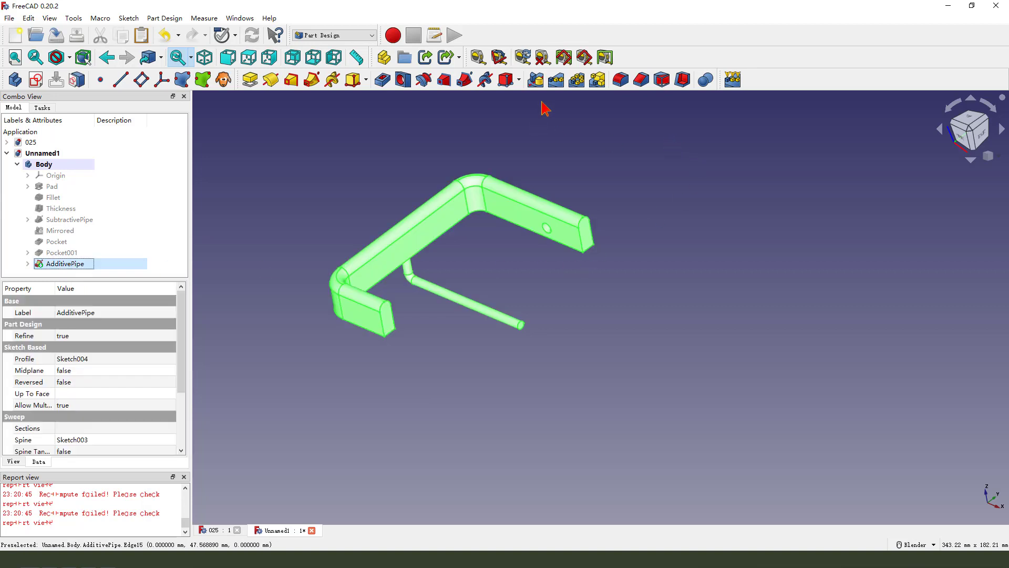
{"action": "left_click", "coordinate": [597, 80]}
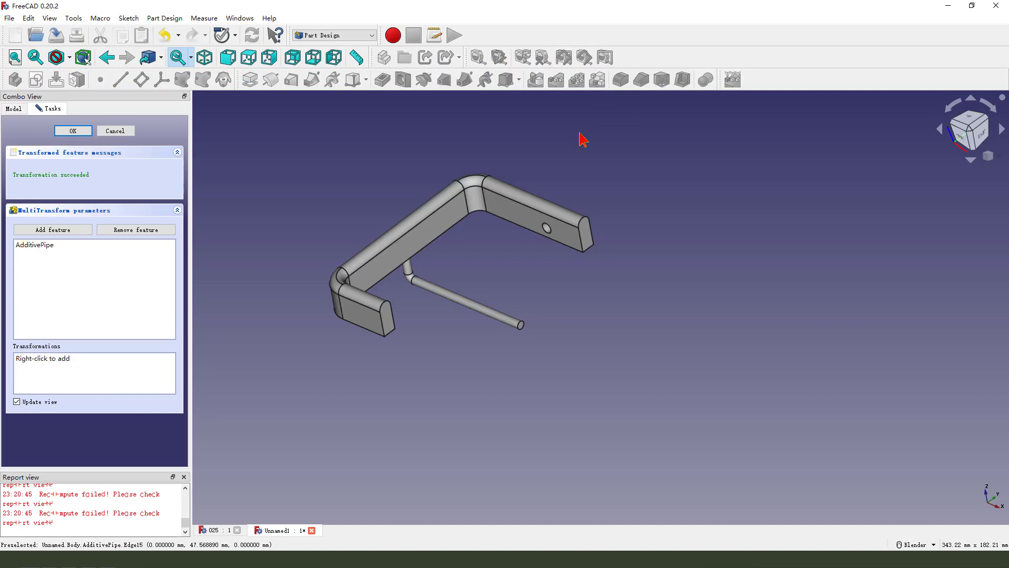
{"action": "mouse_move", "coordinate": [69, 374]}
{"action": "left_mouse_down"}
{"action": "mouse_move", "coordinate": [2, 369]}
{"action": "mouse_move", "coordinate": [81, 362]}
{"action": "mouse_move", "coordinate": [45, 361]}
{"action": "mouse_move", "coordinate": [53, 366]}
{"action": "left_mouse_up"}
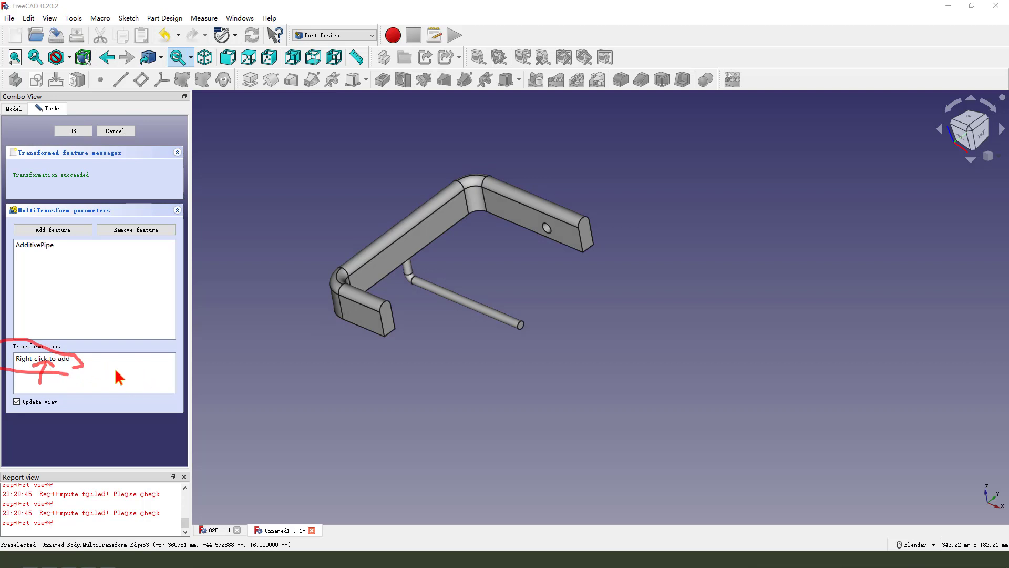
{"action": "right_click", "coordinate": [95, 359]}
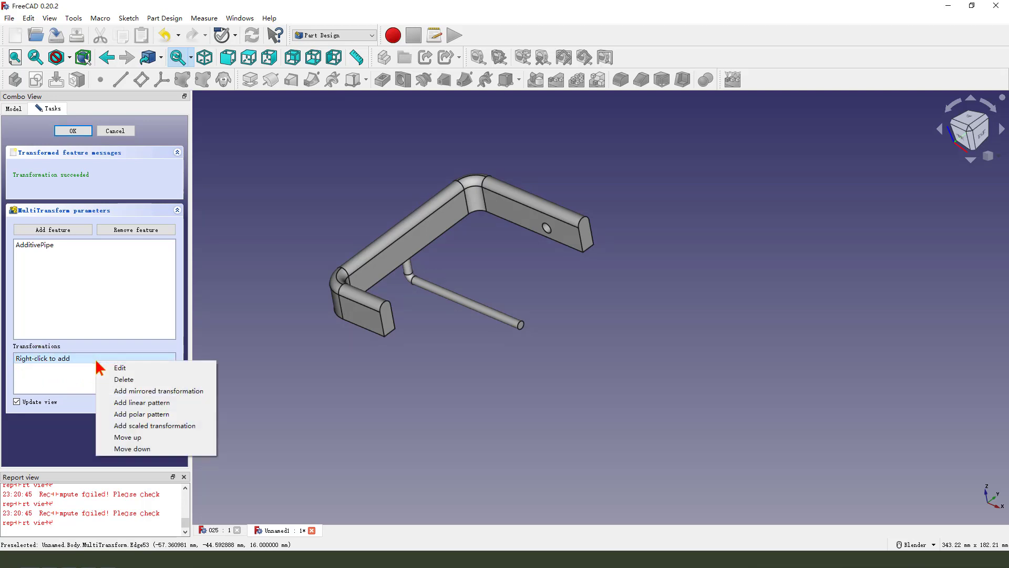
{"action": "left_click", "coordinate": [156, 403]}
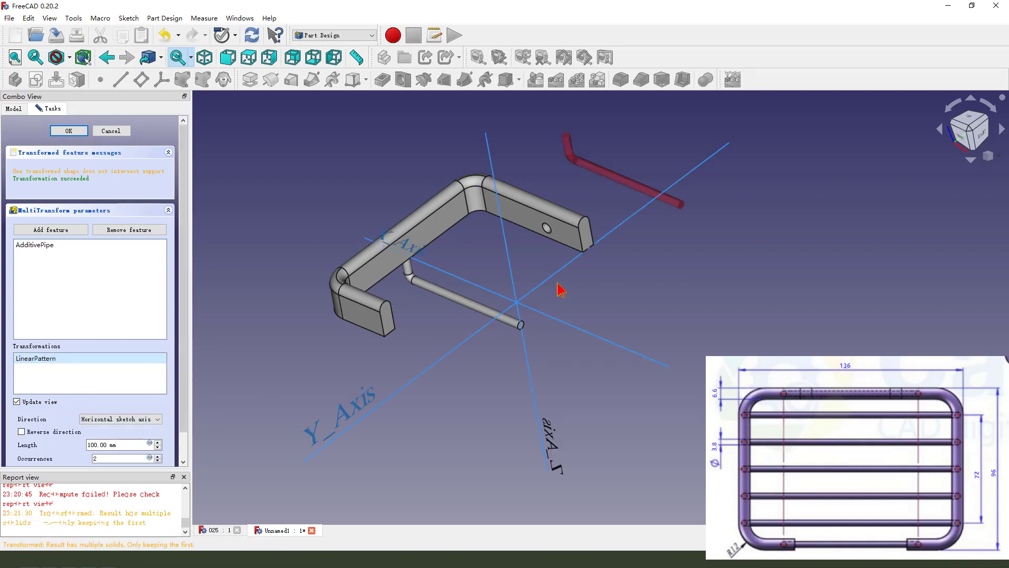
Set the linear pattern's length to 36 mm with 3 occurrences
{"action": "scroll", "coordinate": [436, 324], "scroll_direction": "down", "scroll_amount": 2}
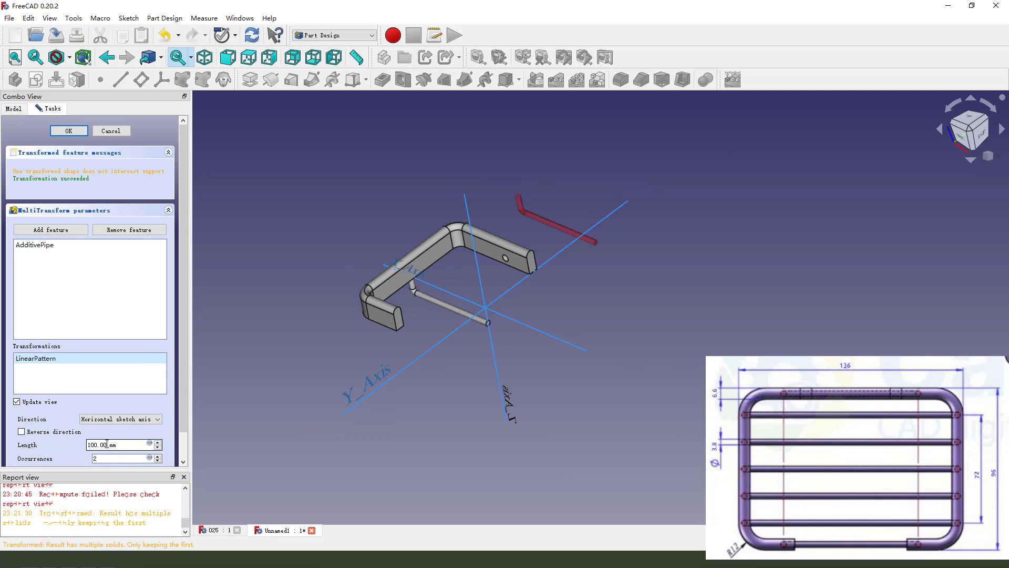
{"action": "left_click", "coordinate": [96, 444]}
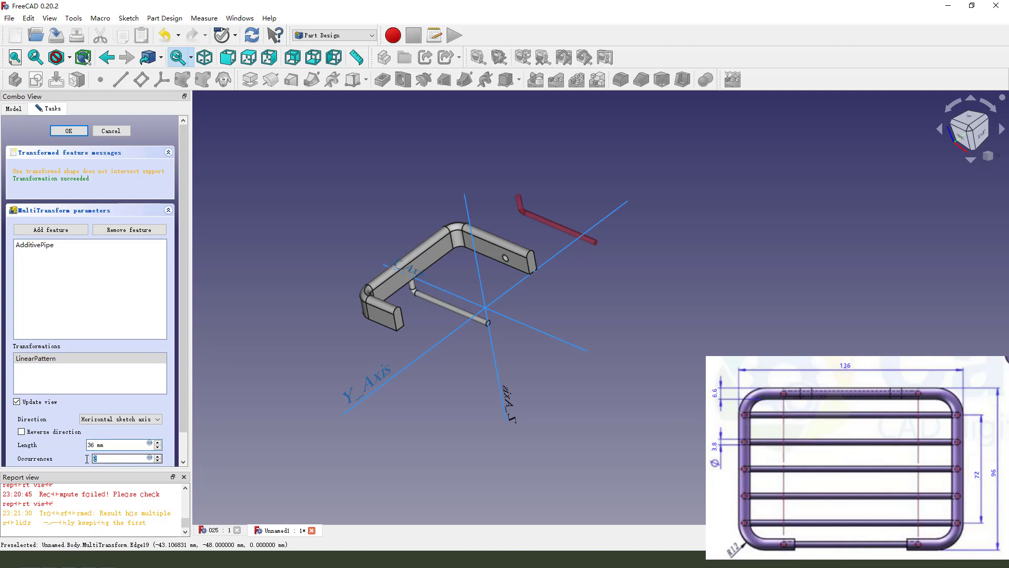
{"action": "type", "text": "3"}
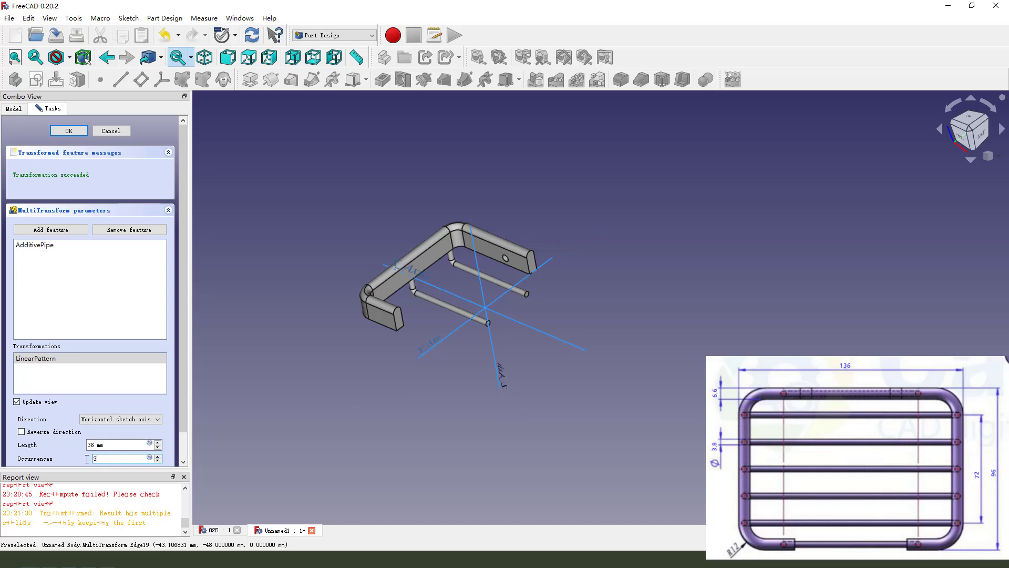
{"action": "scroll", "coordinate": [480, 281], "scroll_direction": "up", "scroll_amount": 2}
{"action": "scroll", "coordinate": [480, 284], "scroll_direction": "down", "scroll_amount": 1}
{"action": "middle_click_drag", "start_coordinate": [478, 318], "coordinate": [499, 326]}
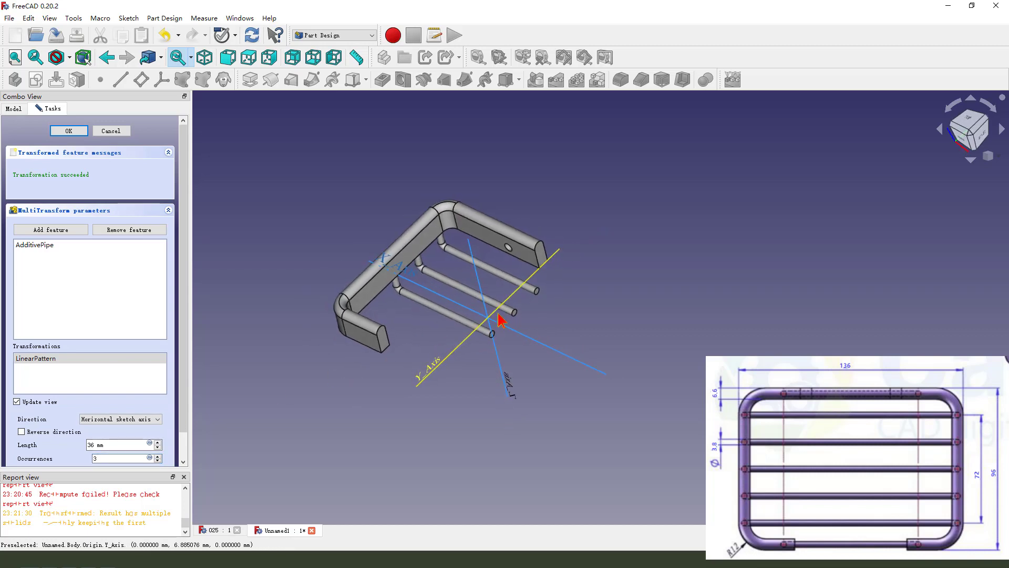
{"action": "left_click_drag", "start_coordinate": [487, 251], "coordinate": [513, 273]}
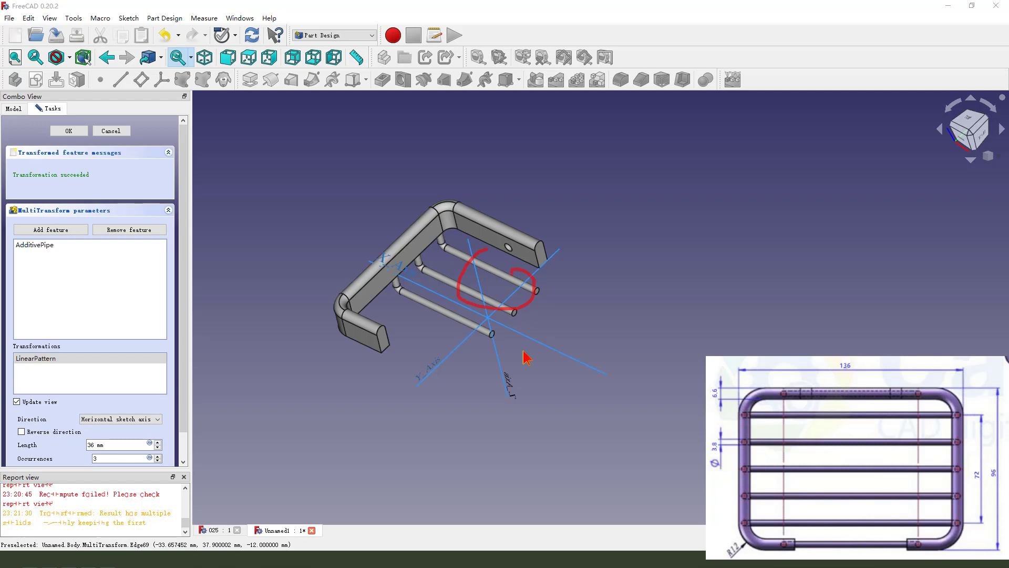
{"action": "left_click_drag", "start_coordinate": [498, 333], "coordinate": [541, 367]}
{"action": "mouse_move", "coordinate": [542, 286]}
{"action": "left_mouse_down"}
{"action": "mouse_move", "coordinate": [563, 296]}
{"action": "mouse_move", "coordinate": [525, 351]}
{"action": "mouse_move", "coordinate": [548, 339]}
{"action": "mouse_move", "coordinate": [561, 366]}
{"action": "left_mouse_up"}
{"action": "mouse_move", "coordinate": [620, 322]}
{"action": "left_mouse_down"}
{"action": "mouse_move", "coordinate": [601, 374]}
{"action": "mouse_move", "coordinate": [591, 362]}
{"action": "left_mouse_up"}
{"action": "left_click_drag", "start_coordinate": [453, 244], "coordinate": [450, 257]}
{"action": "left_click_drag", "start_coordinate": [446, 264], "coordinate": [420, 311]}
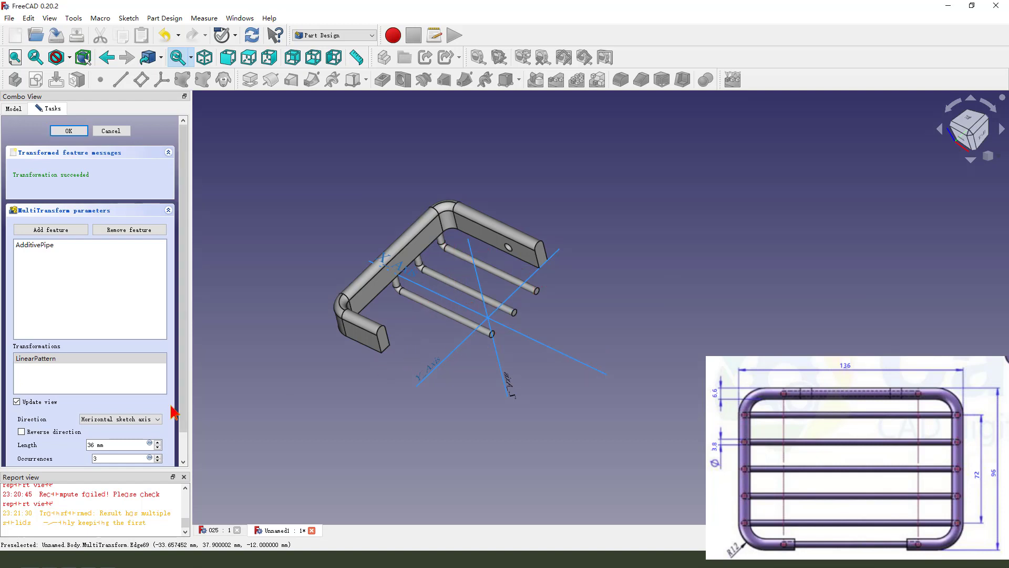
Accept the first linear pattern and add a second linear pattern to the MultiTransform's transformations
{"action": "scroll", "coordinate": [142, 387], "scroll_direction": "down", "scroll_amount": 1}
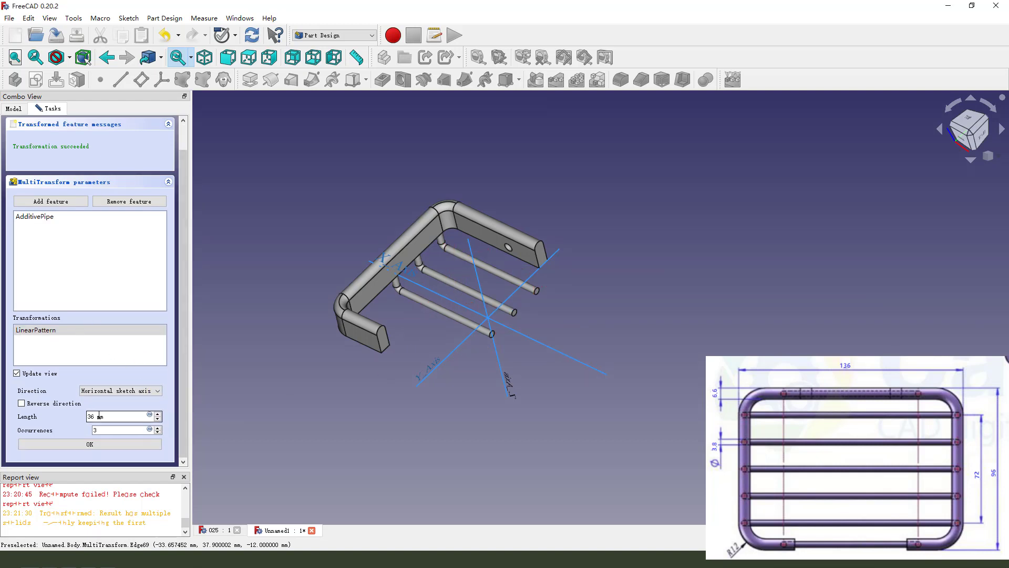
{"action": "left_click", "coordinate": [90, 444]}
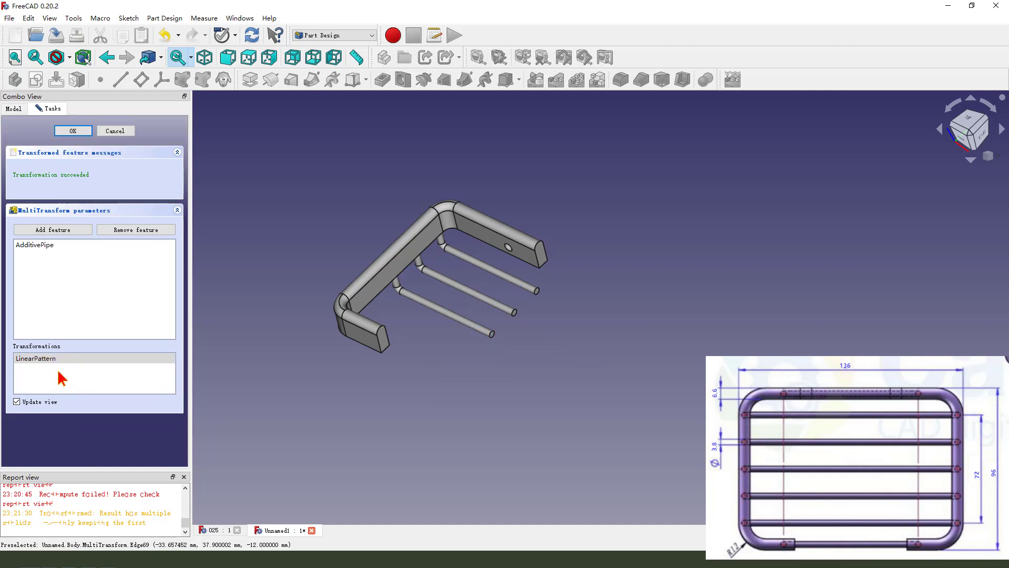
{"action": "right_click", "coordinate": [58, 371]}
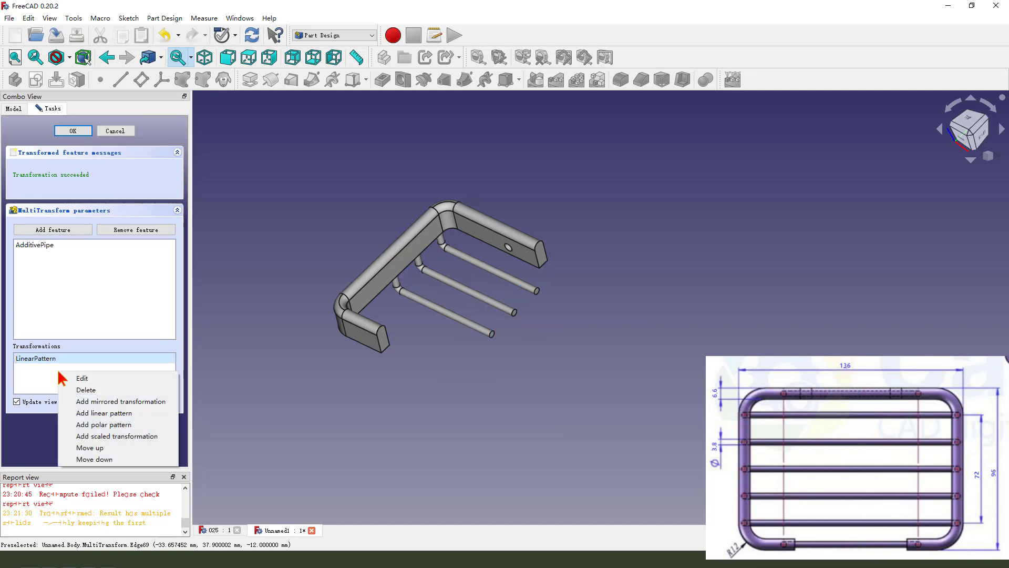
{"action": "left_click", "coordinate": [117, 417]}
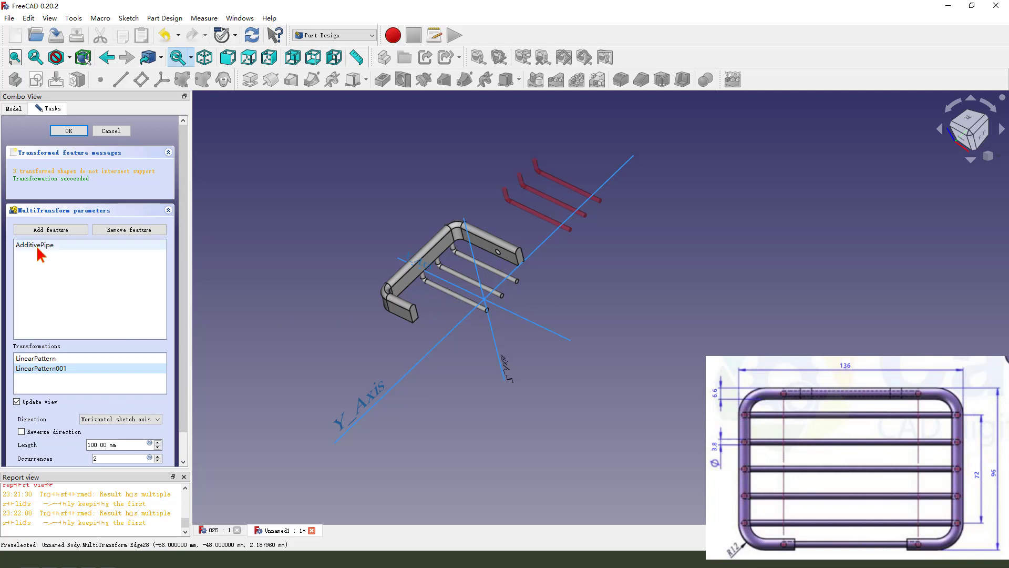
{"action": "left_click", "coordinate": [88, 370]}
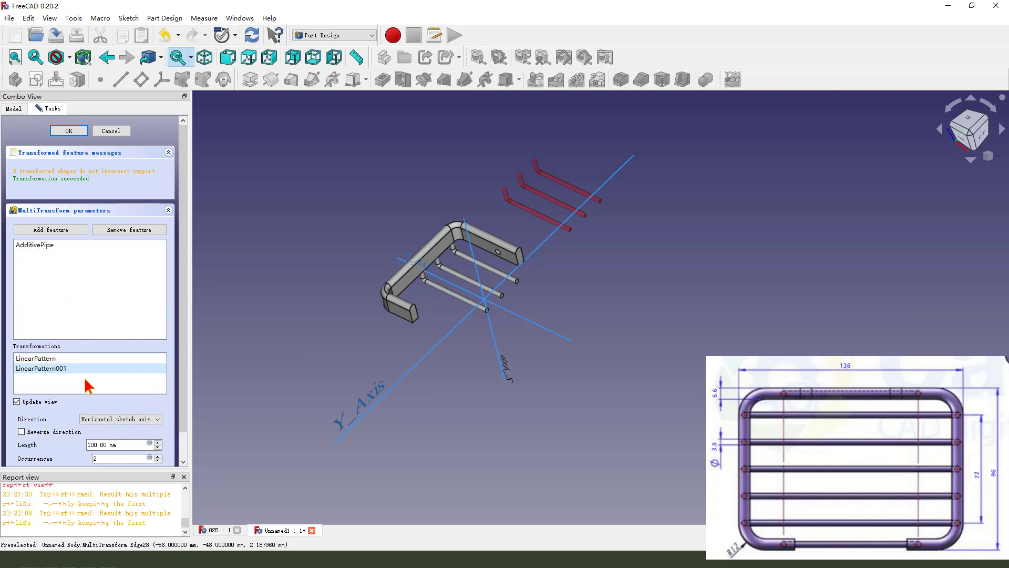
Set the second linear pattern to 36 mm length with 3 occurrences in the reversed direction, and finish the MultiTransform
{"action": "left_click", "coordinate": [108, 445]}
{"action": "type", "text": "36"}
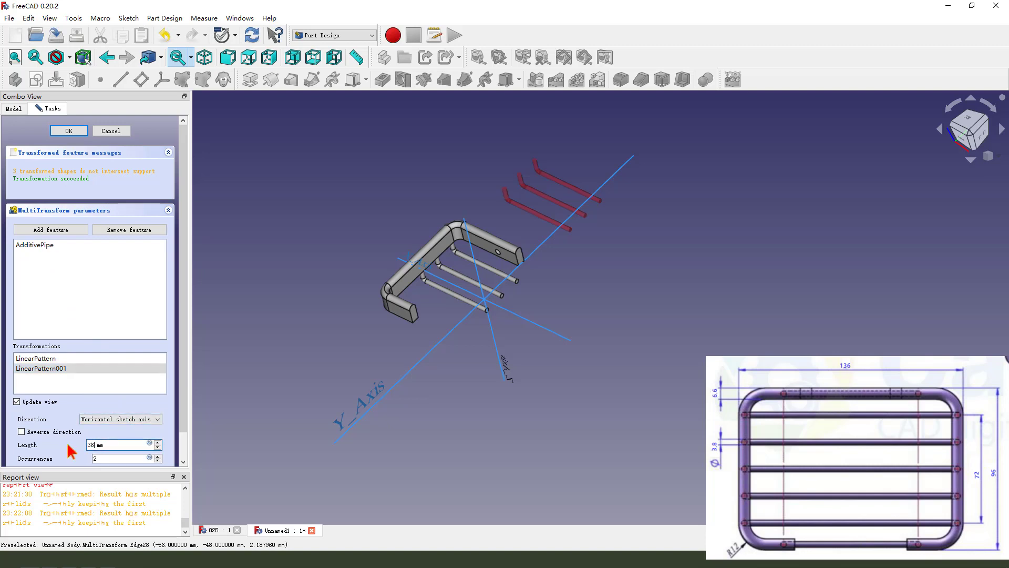
{"action": "type", "text": "3"}
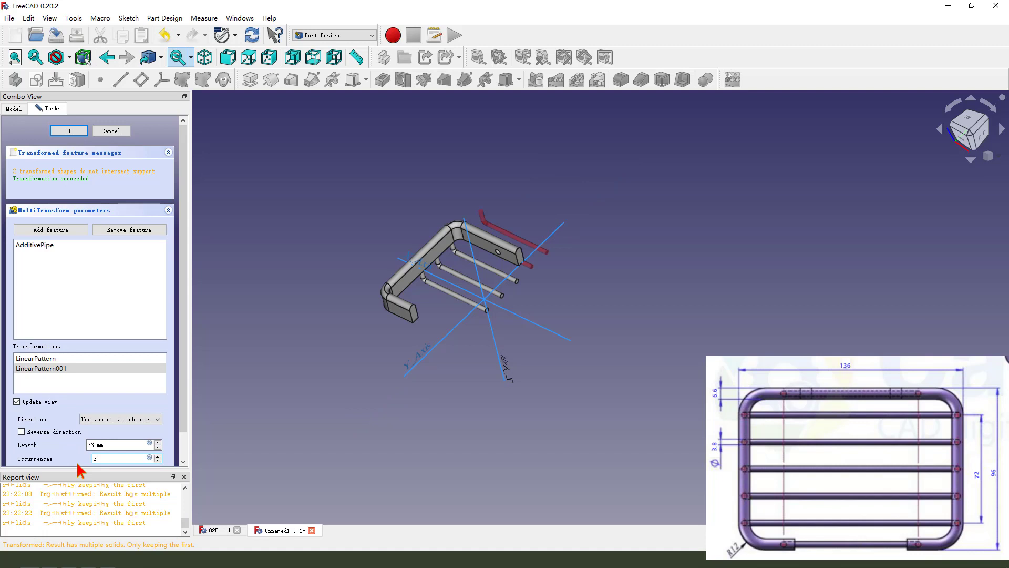
{"action": "left_click", "coordinate": [21, 432]}
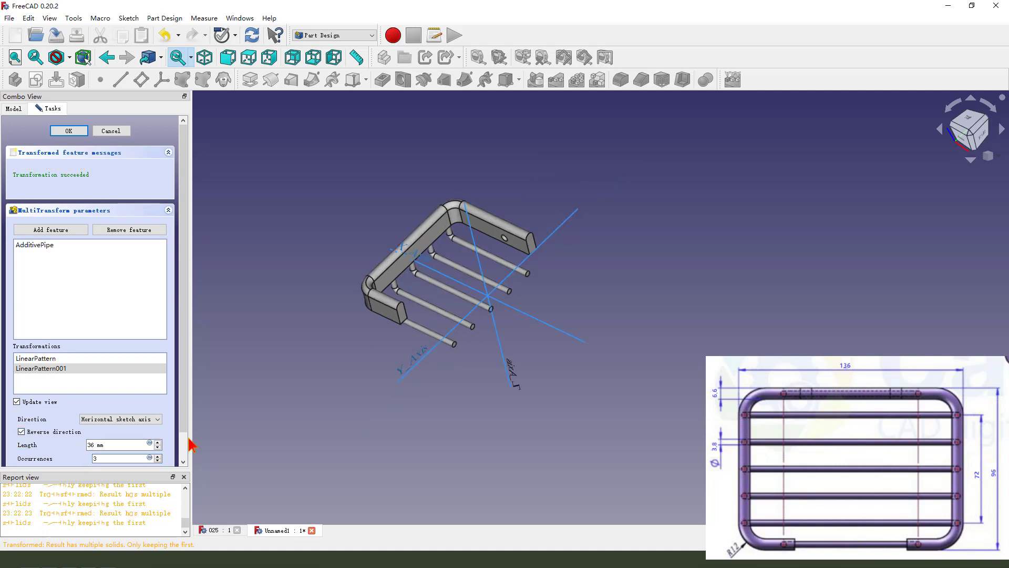
{"action": "left_click", "coordinate": [137, 419]}
{"action": "left_click", "coordinate": [138, 419]}
{"action": "mouse_move", "coordinate": [467, 322]}
{"action": "middle_mouse_down"}
{"action": "mouse_move", "coordinate": [468, 300]}
{"action": "mouse_move", "coordinate": [473, 331]}
{"action": "mouse_move", "coordinate": [498, 338]}
{"action": "middle_mouse_up"}
{"action": "mouse_move", "coordinate": [488, 300]}
{"action": "left_mouse_down"}
{"action": "mouse_move", "coordinate": [449, 347]}
{"action": "mouse_move", "coordinate": [455, 316]}
{"action": "left_mouse_up"}
{"action": "left_click_drag", "start_coordinate": [408, 259], "coordinate": [488, 309]}
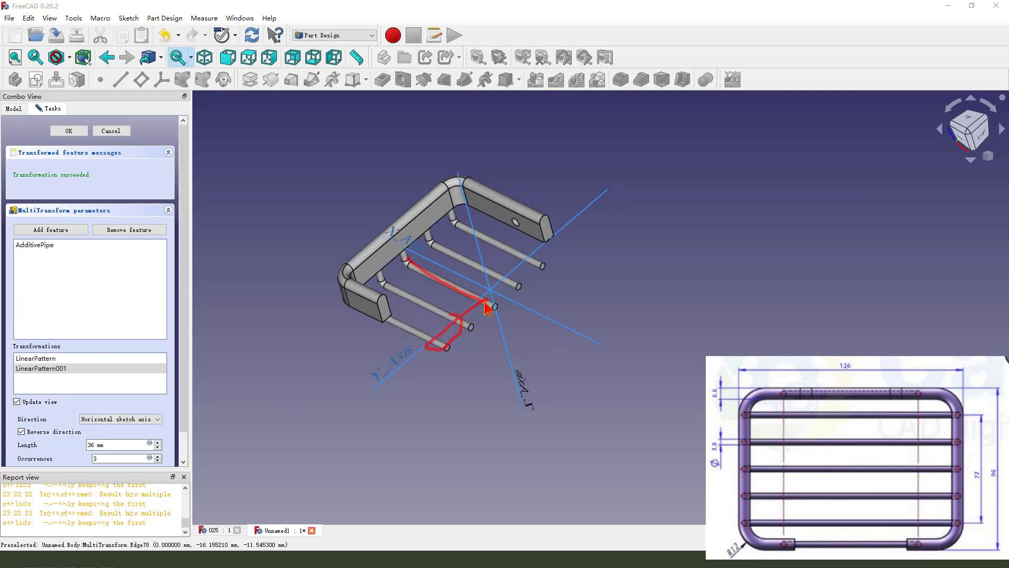
{"action": "left_click", "coordinate": [68, 131]}
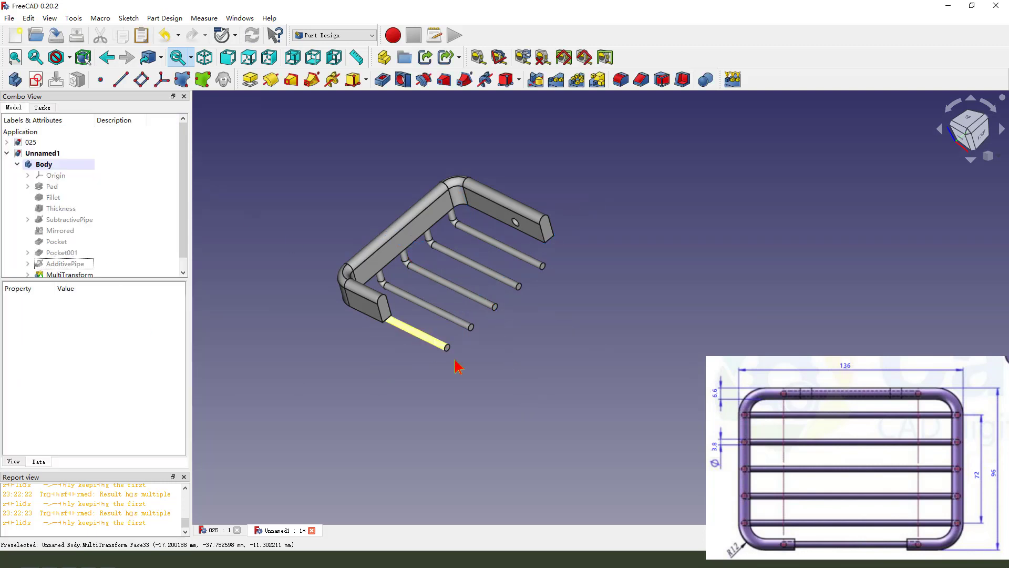
Create a sketch on the outer front face of the frame's short arm
{"action": "mouse_move", "coordinate": [476, 371]}
{"action": "middle_mouse_down"}
{"action": "mouse_move", "coordinate": [545, 241]}
{"action": "mouse_move", "coordinate": [466, 353]}
{"action": "mouse_move", "coordinate": [505, 342]}
{"action": "mouse_move", "coordinate": [494, 361]}
{"action": "mouse_move", "coordinate": [509, 366]}
{"action": "middle_mouse_up"}
{"action": "scroll", "coordinate": [377, 325], "scroll_direction": "up", "scroll_amount": 1}
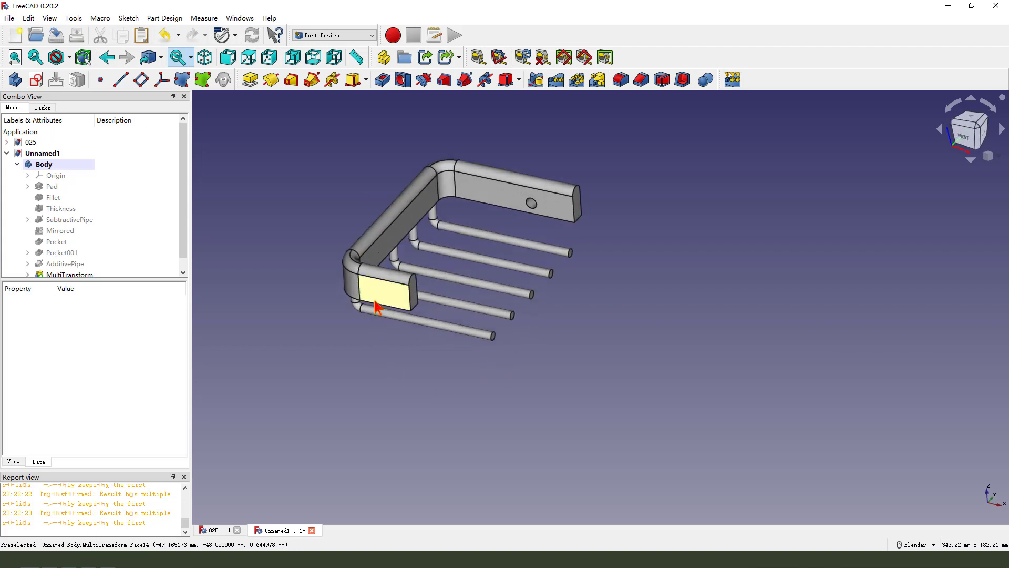
{"action": "left_click", "coordinate": [382, 296]}
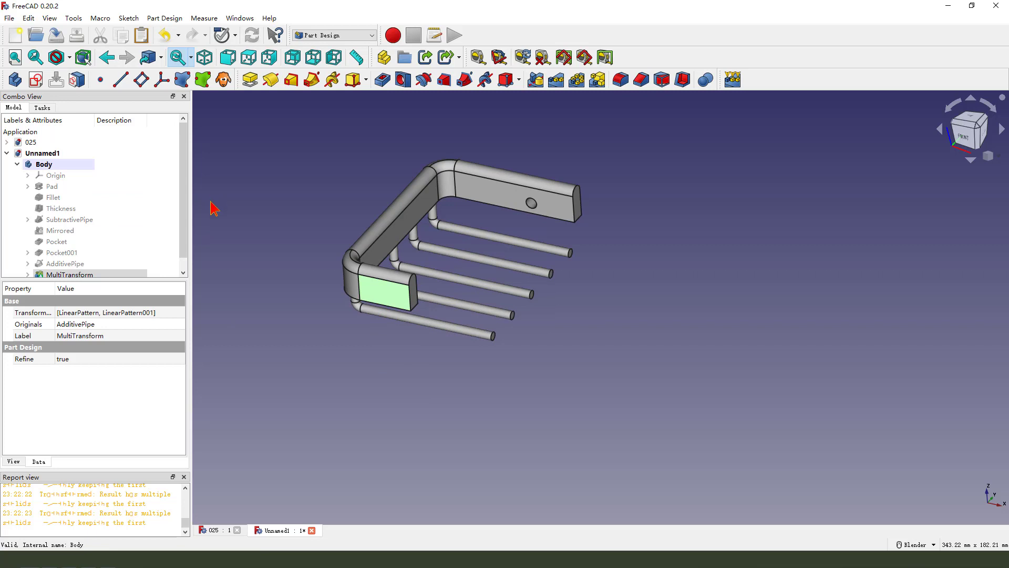
{"action": "left_click", "coordinate": [37, 81]}
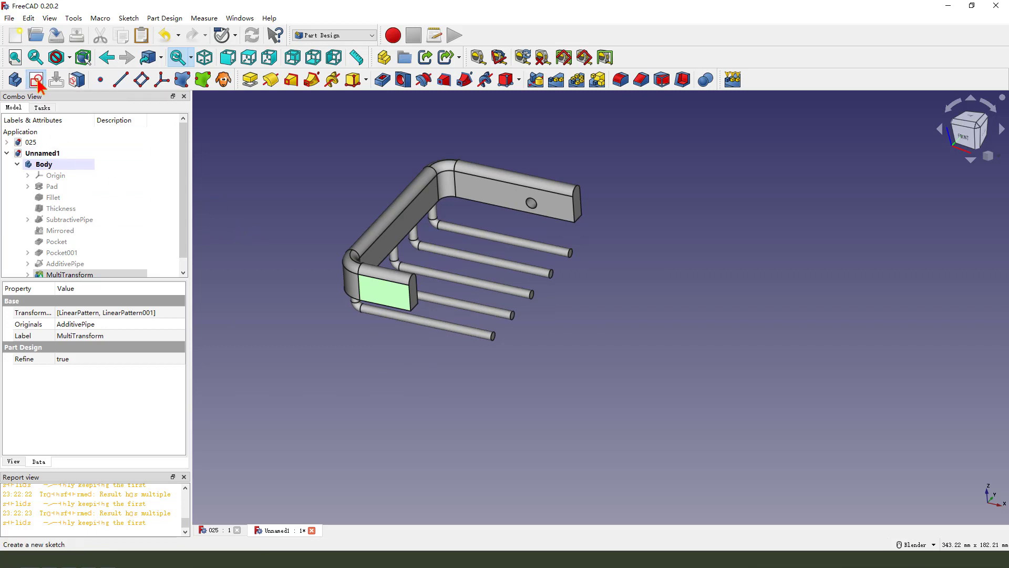
{"action": "scroll", "coordinate": [577, 264], "scroll_direction": "up", "scroll_amount": 2}
{"action": "scroll", "coordinate": [440, 314], "scroll_direction": "down", "scroll_amount": 1}
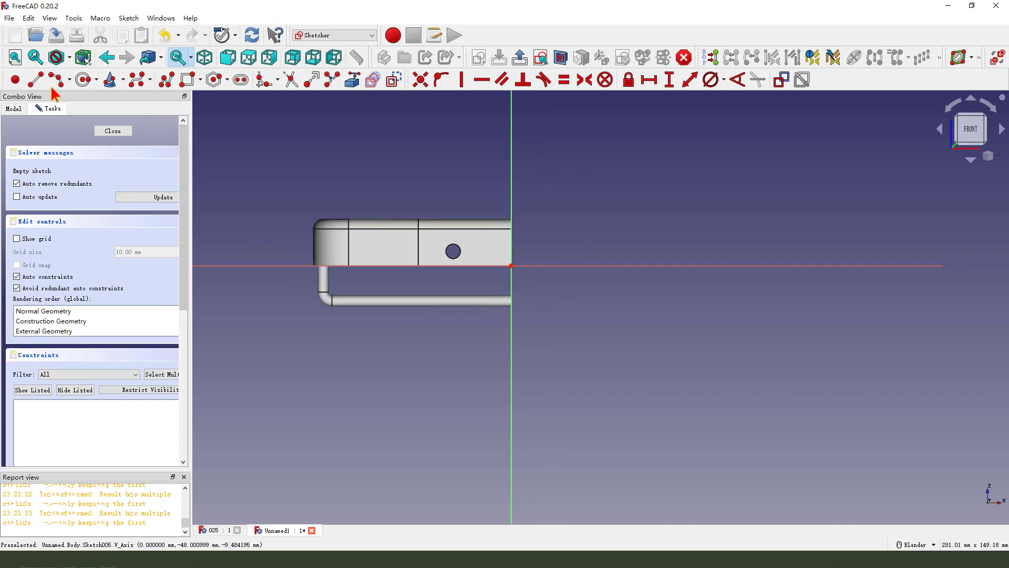
Draw a polyline from the horizontal axis about 32 mm straight down, then about 23.5 mm horizontally to the vertical axis
{"action": "left_click", "coordinate": [167, 80]}
{"action": "left_click", "coordinate": [440, 266]}
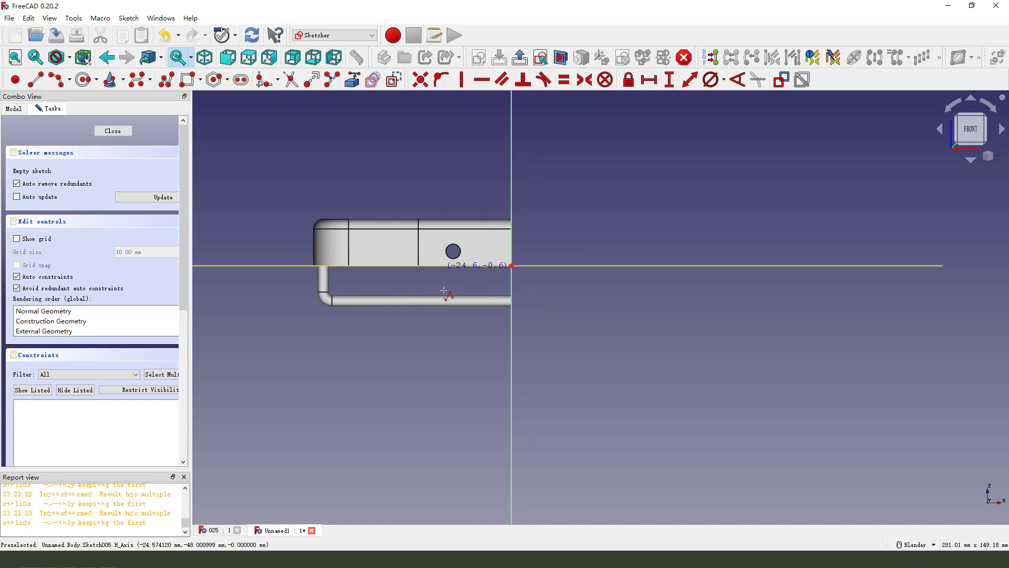
{"action": "left_click", "coordinate": [440, 360]}
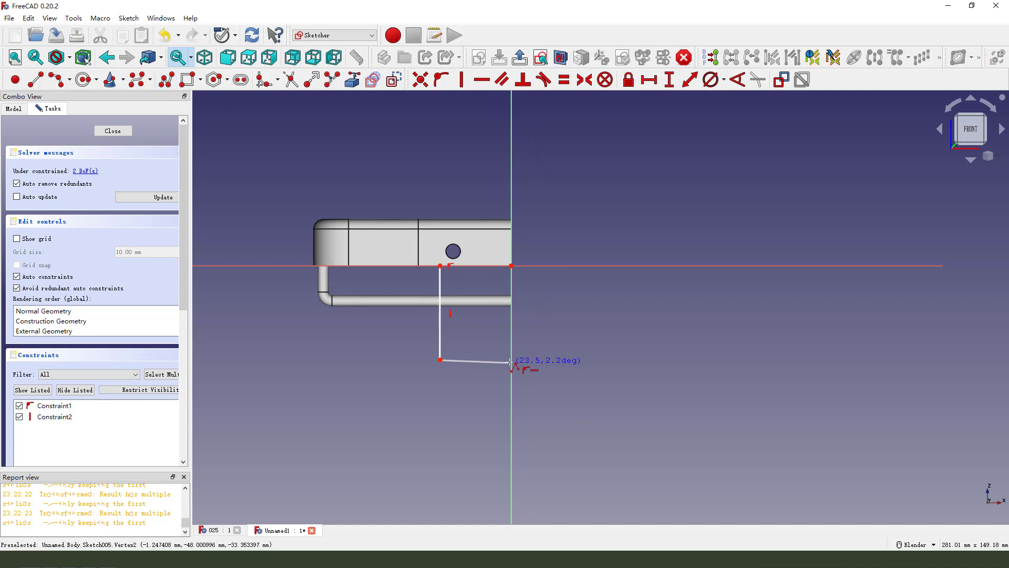
{"action": "left_click", "coordinate": [511, 360]}
{"action": "right_click", "coordinate": [557, 313]}
{"action": "right_click", "coordinate": [557, 313]}
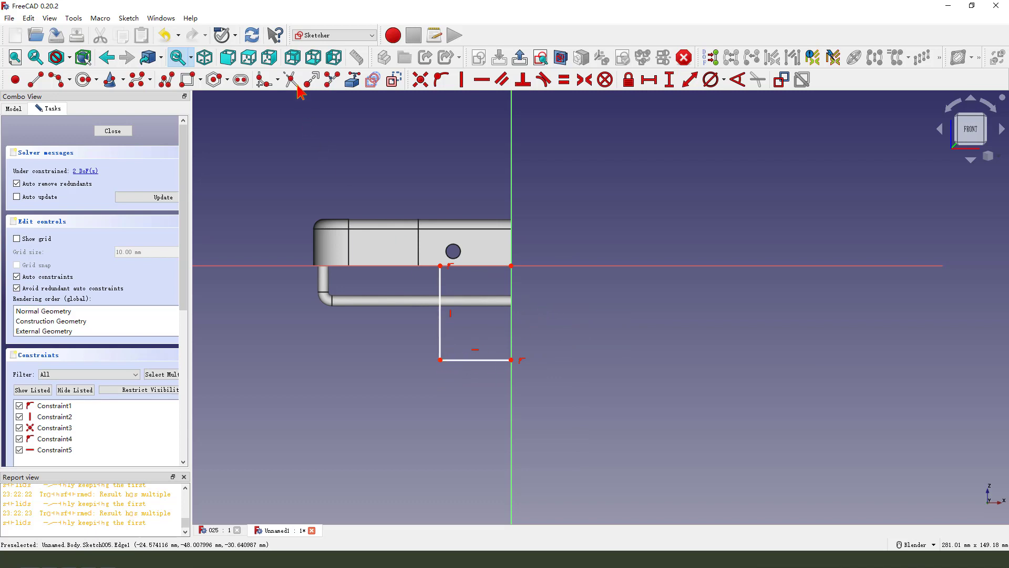
Fillet the corner between the two path lines and constrain its radius to 3 mm
{"action": "left_click", "coordinate": [264, 80]}
{"action": "left_click", "coordinate": [444, 349]}
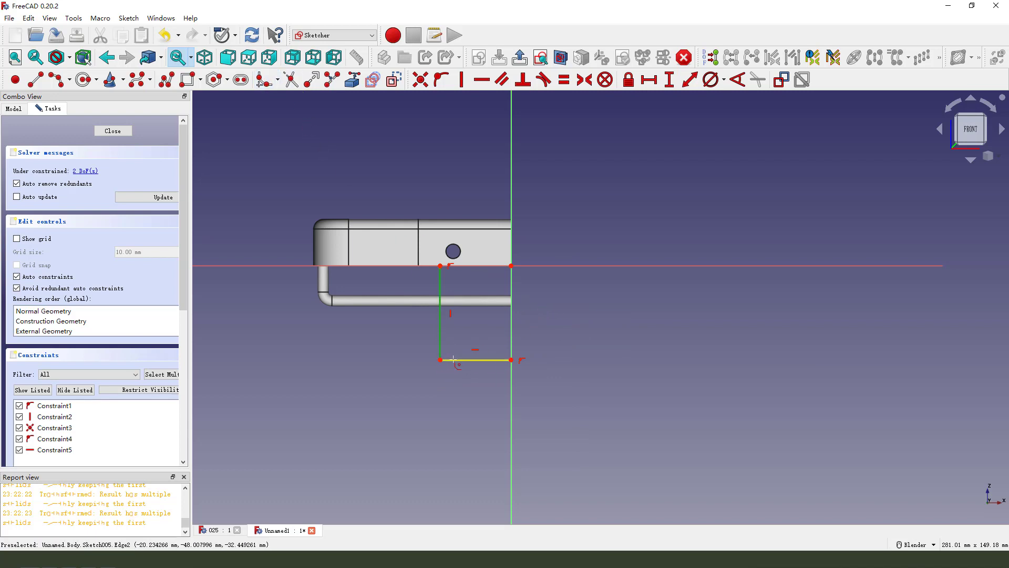
{"action": "left_click", "coordinate": [452, 360]}
{"action": "right_click", "coordinate": [457, 353]}
{"action": "scroll", "coordinate": [456, 354], "scroll_direction": "up", "scroll_amount": 1}
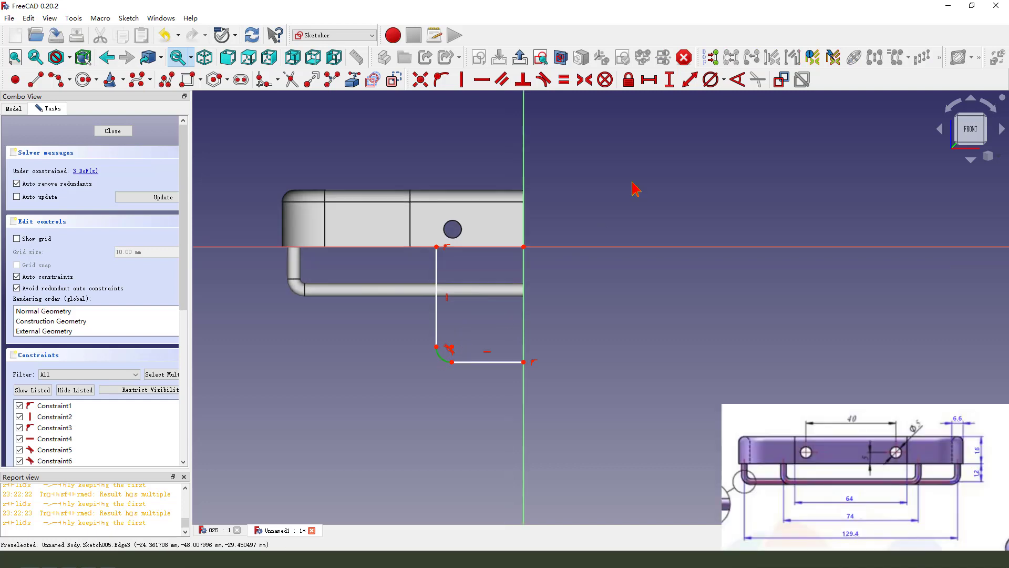
{"action": "left_click", "coordinate": [723, 80]}
{"action": "left_click", "coordinate": [728, 99]}
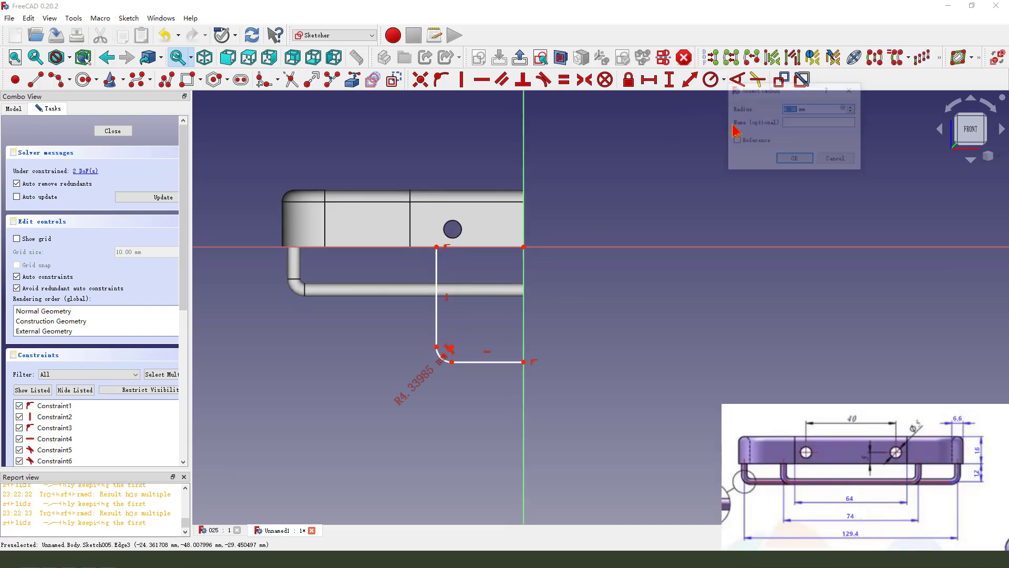
{"action": "key", "text": "Return"}
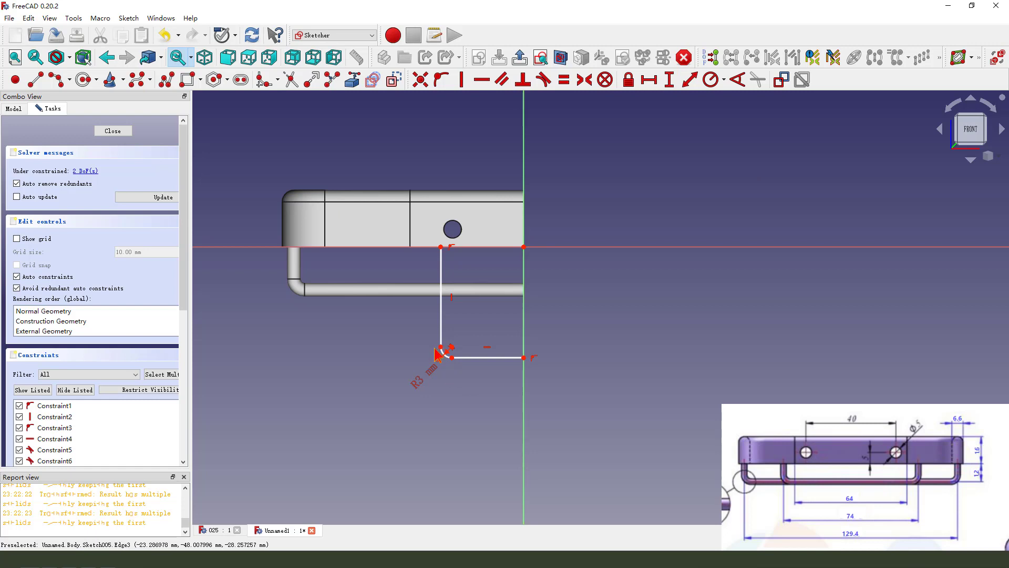
Constrain the vertical distance between the origin and the path's horizontal line to 12 mm and reposition the radius dimension label
{"action": "left_click", "coordinate": [452, 358]}
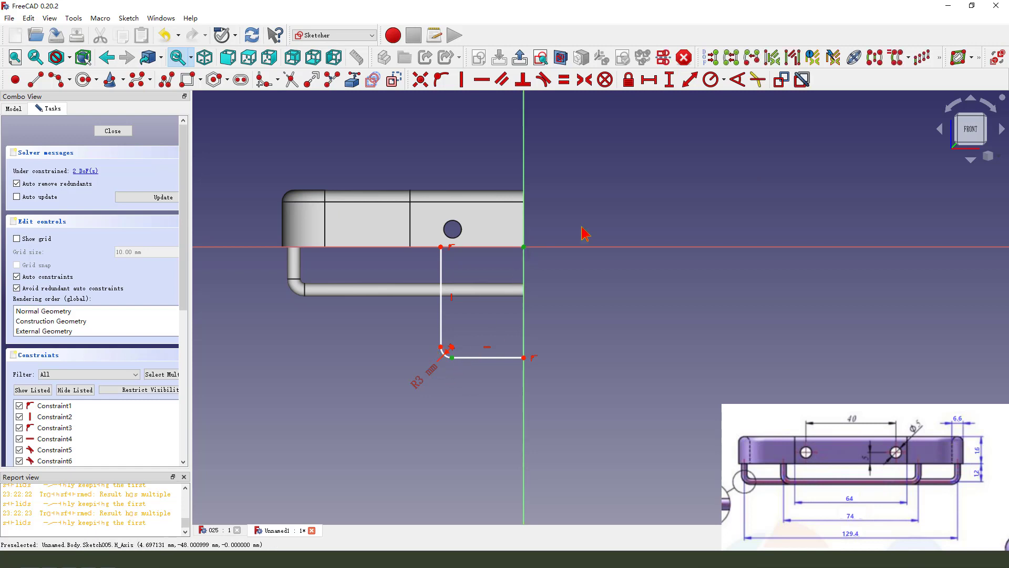
{"action": "left_click", "coordinate": [671, 80]}
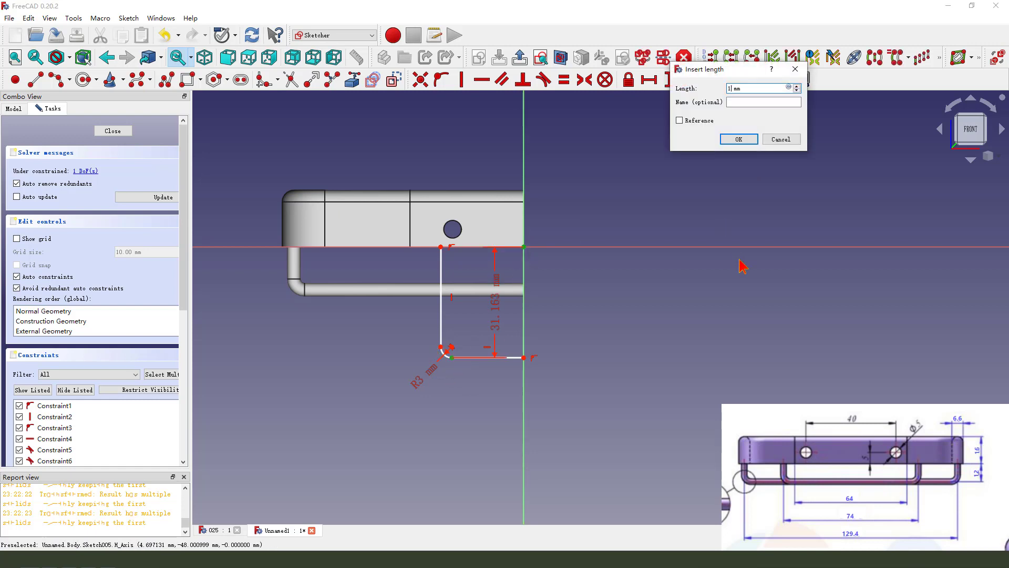
{"action": "key", "text": "Return"}
{"action": "left_click_drag", "start_coordinate": [385, 317], "coordinate": [349, 346]}
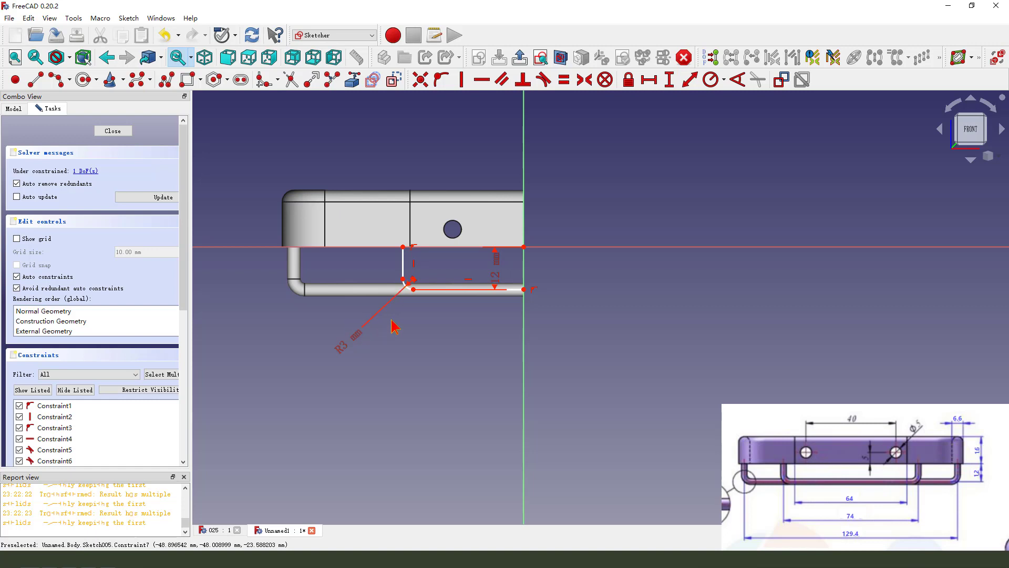
Constrain the path's horizontal width to 74/2 mm, move the dimension labels clear of the geometry, and close the sketch
{"action": "left_click", "coordinate": [404, 279]}
{"action": "left_click", "coordinate": [524, 290]}
{"action": "left_click", "coordinate": [650, 80]}
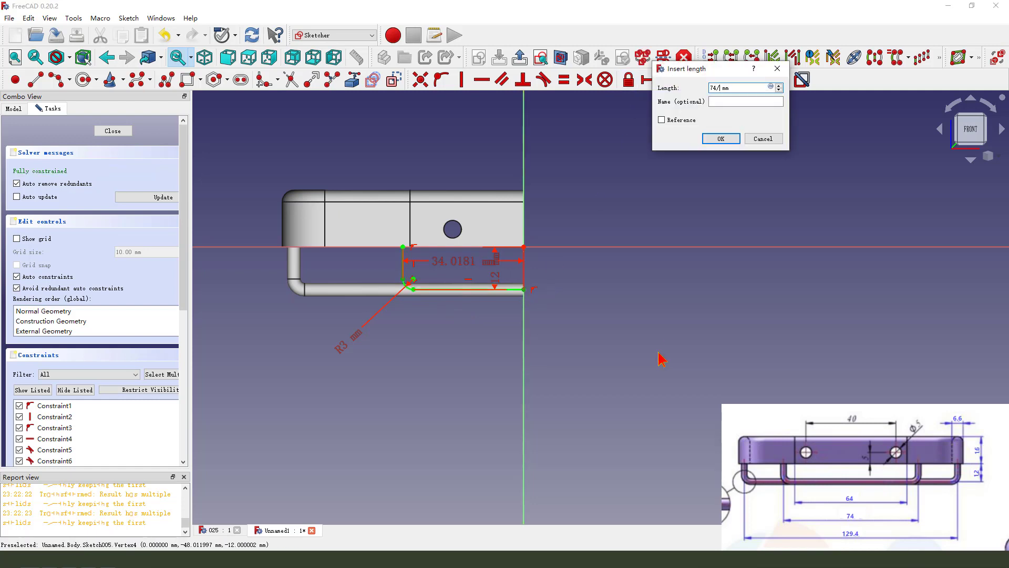
{"action": "type", "text": "74/2"}
{"action": "left_click", "coordinate": [721, 139]}
{"action": "left_click_drag", "start_coordinate": [453, 270], "coordinate": [453, 338]}
{"action": "left_click_drag", "start_coordinate": [495, 273], "coordinate": [552, 273]}
{"action": "left_click_drag", "start_coordinate": [359, 338], "coordinate": [379, 318]}
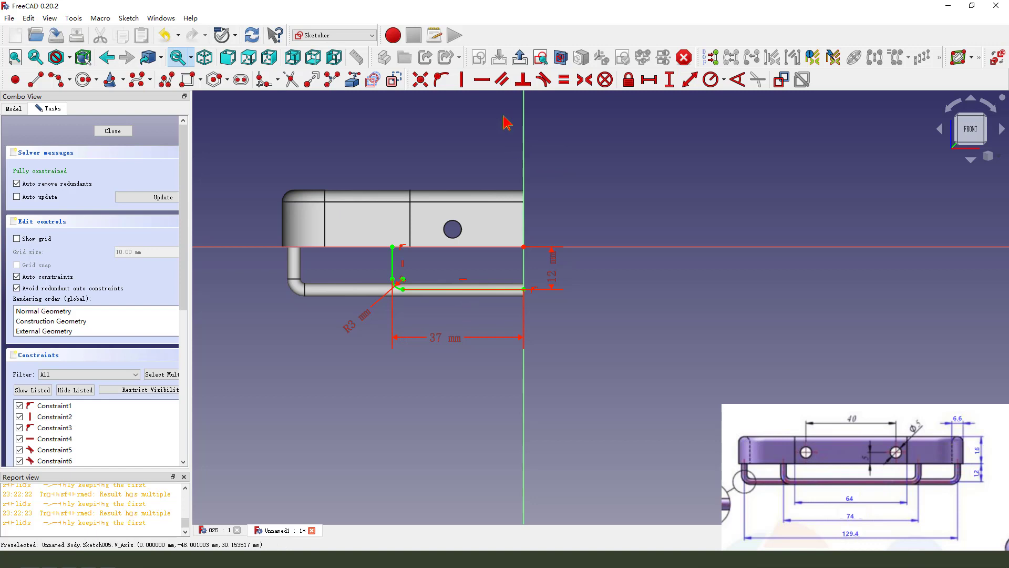
{"action": "left_click", "coordinate": [519, 57]}
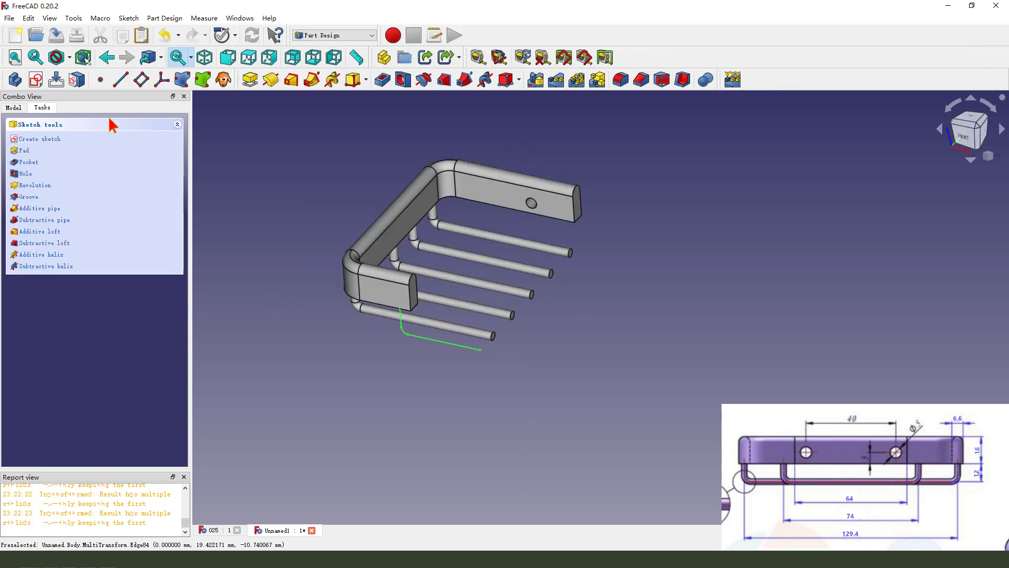
Create a new sketch on the YZ plane for the front wire's profile
{"action": "middle_click_drag", "start_coordinate": [514, 380], "coordinate": [475, 369]}
{"action": "scroll", "coordinate": [500, 383], "scroll_direction": "up", "scroll_amount": 2}
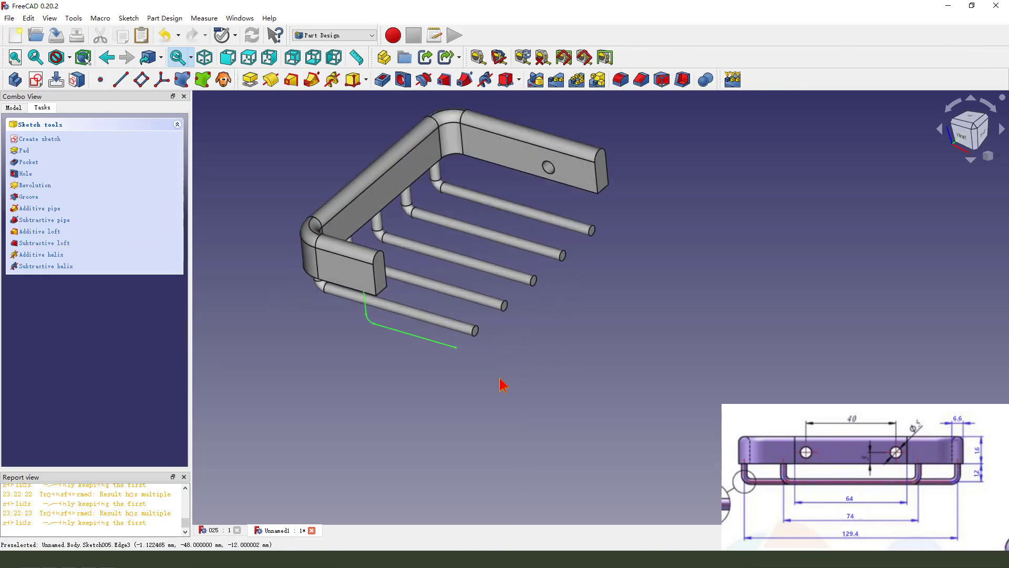
{"action": "scroll", "coordinate": [492, 365], "scroll_direction": "down", "scroll_amount": 2}
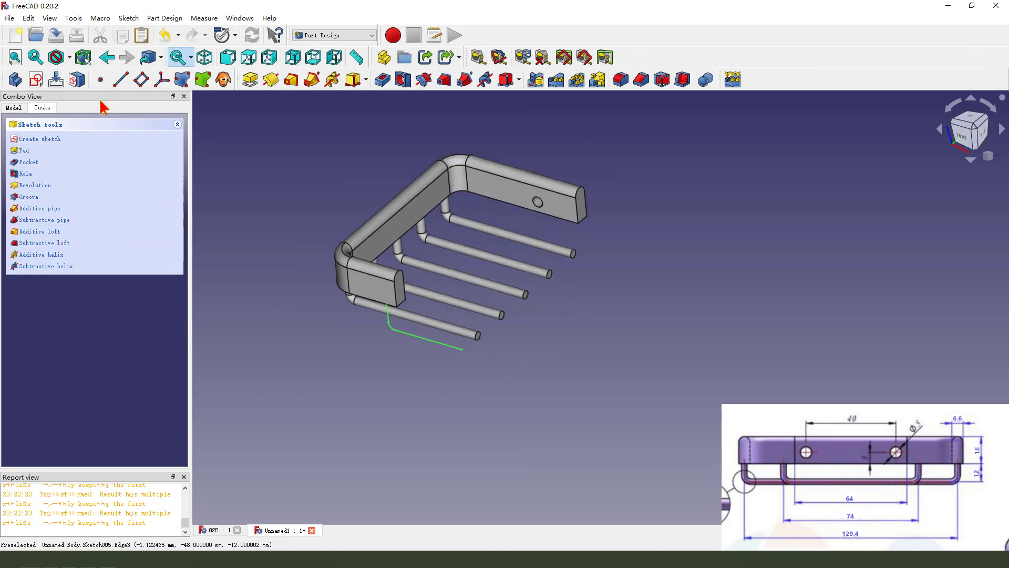
{"action": "left_click", "coordinate": [36, 79]}
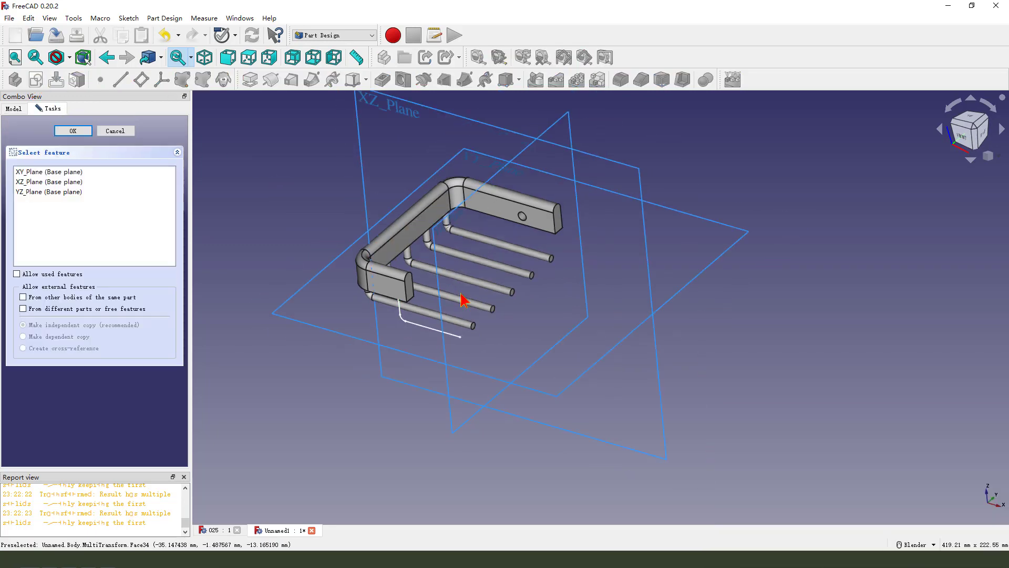
{"action": "left_click", "coordinate": [510, 203]}
Reference the lower endpoint of the front wire path as external geometry in the profile sketch
{"action": "left_click", "coordinate": [352, 79]}
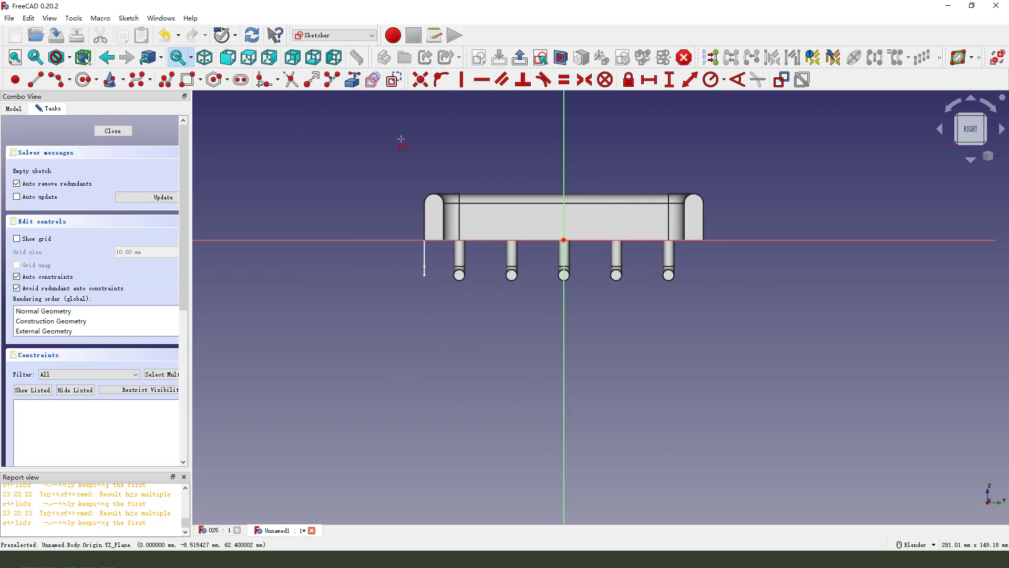
{"action": "scroll", "coordinate": [435, 294], "scroll_direction": "up", "scroll_amount": 3}
{"action": "left_click", "coordinate": [418, 267]}
Draw a circle about 8.1 mm in diameter centred on the referenced lower endpoint of the front wire path
{"action": "left_click", "coordinate": [83, 79]}
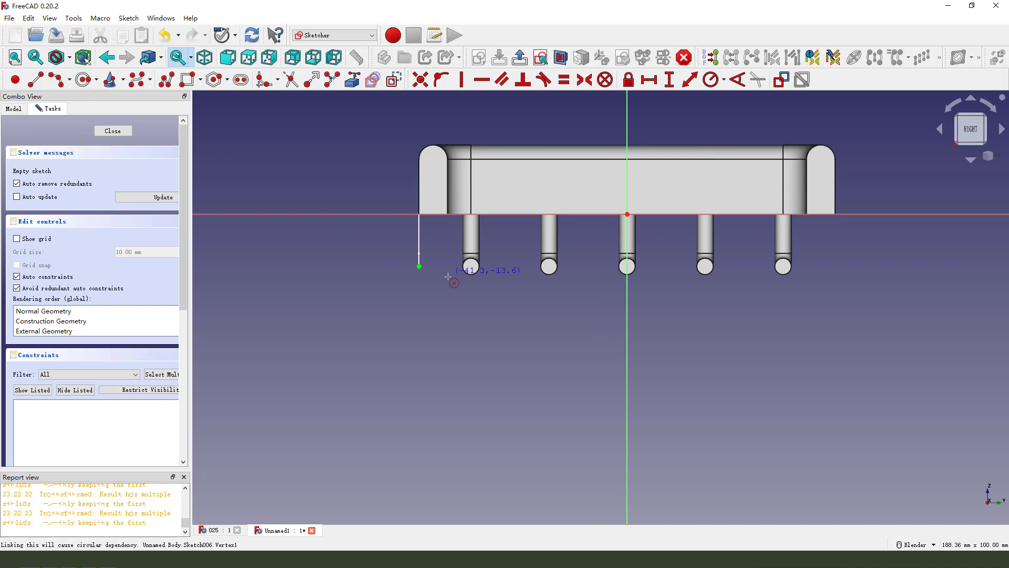
{"action": "left_click", "coordinate": [419, 267]}
{"action": "left_click", "coordinate": [431, 280]}
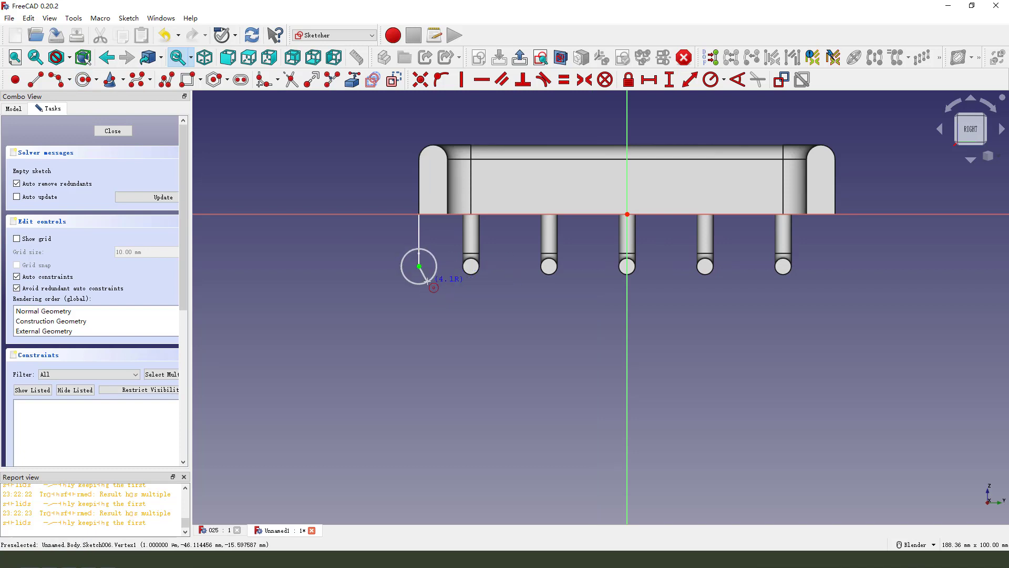
{"action": "right_click", "coordinate": [436, 285]}
Set the profile circle's diameter to 3.8 mm and close the sketch
{"action": "left_click", "coordinate": [436, 266]}
{"action": "left_click", "coordinate": [724, 79]}
{"action": "left_click", "coordinate": [738, 109]}
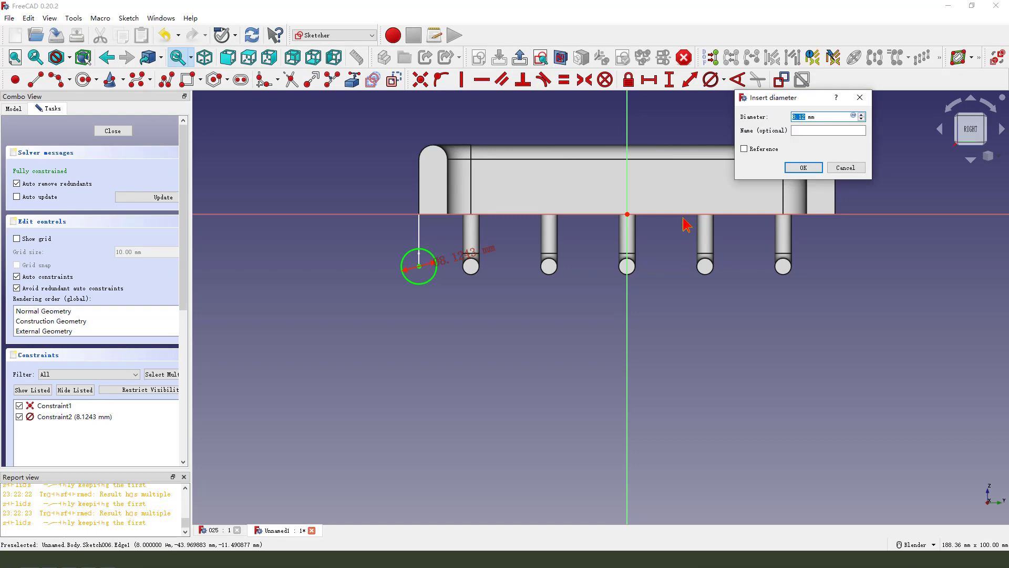
{"action": "key", "text": "Return"}
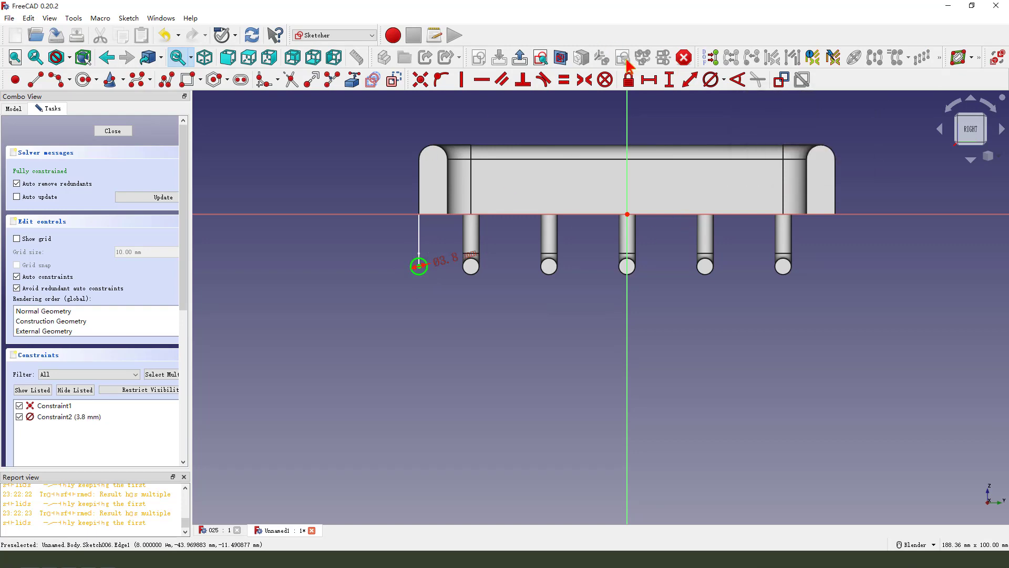
{"action": "left_click", "coordinate": [520, 57]}
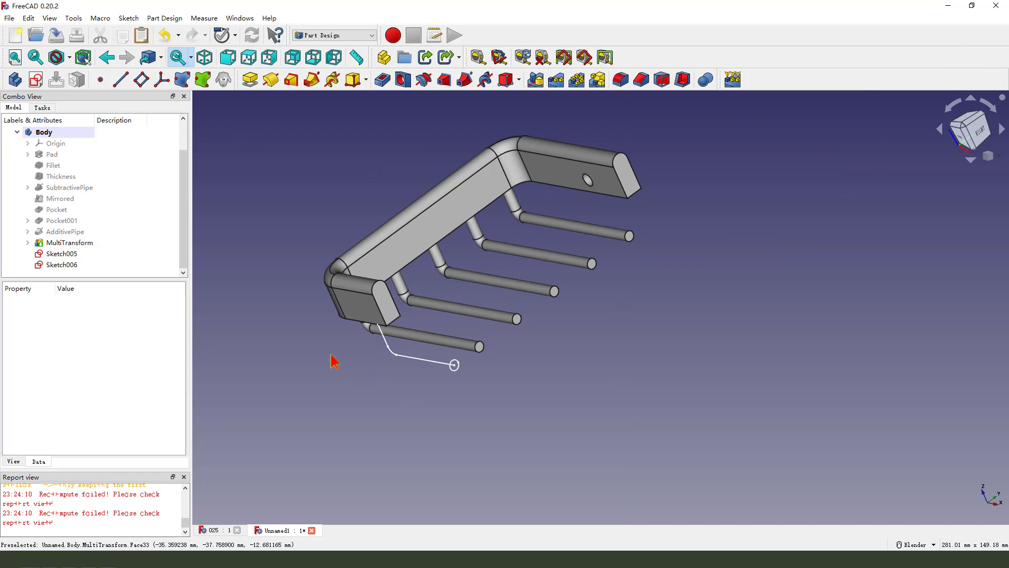
Set the attachment offset of the front wire path sketch, Sketch005, to -3.3 mm in z
{"action": "mouse_move", "coordinate": [40, 256]}
{"action": "left_mouse_down"}
{"action": "mouse_move", "coordinate": [85, 248]}
{"action": "mouse_move", "coordinate": [42, 246]}
{"action": "left_mouse_up"}
{"action": "mouse_move", "coordinate": [90, 267]}
{"action": "left_mouse_down"}
{"action": "mouse_move", "coordinate": [371, 371]}
{"action": "mouse_move", "coordinate": [383, 354]}
{"action": "left_mouse_up"}
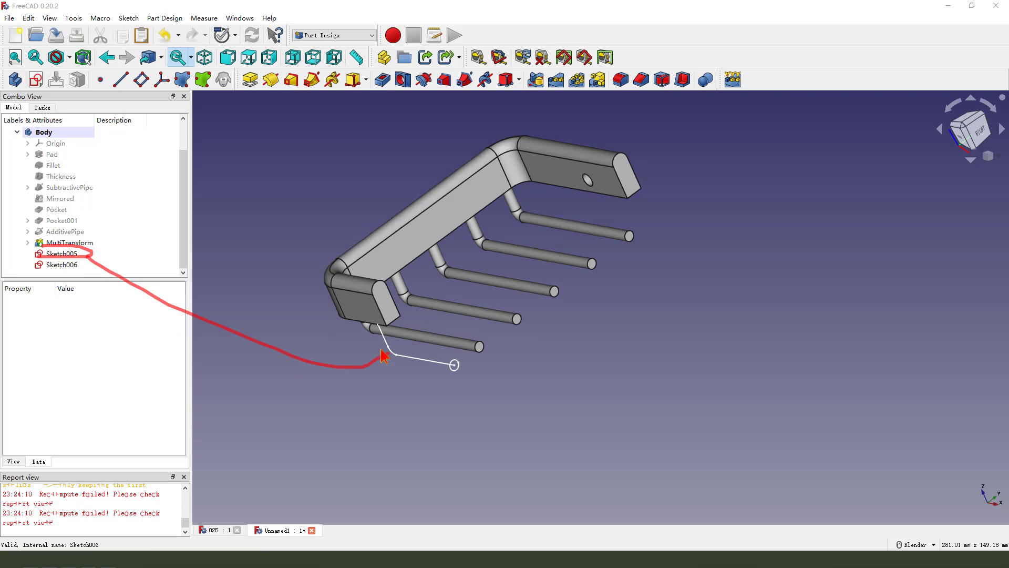
{"action": "left_click", "coordinate": [63, 254]}
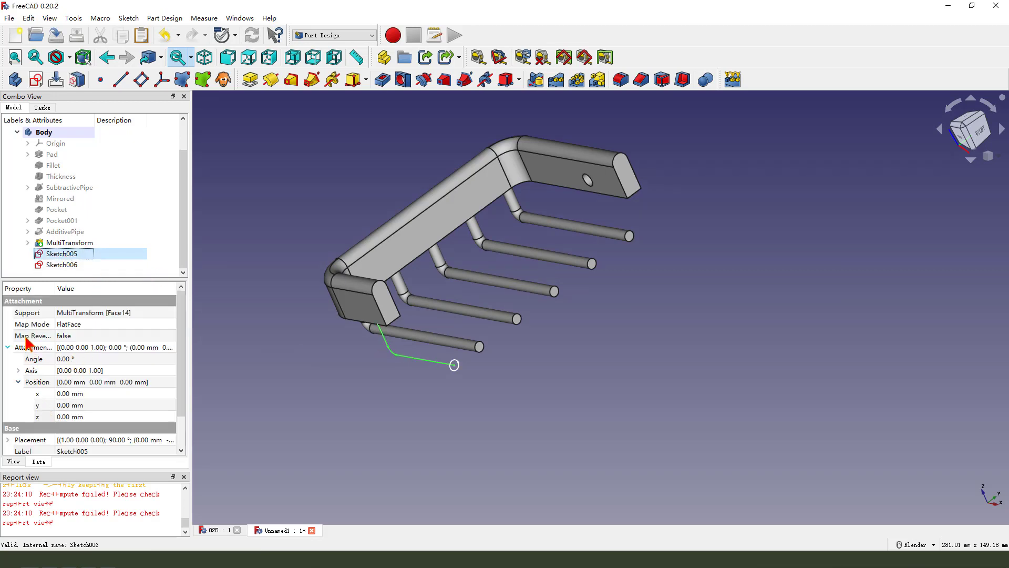
{"action": "scroll", "coordinate": [80, 374], "scroll_direction": "down", "scroll_amount": 1}
{"action": "scroll", "coordinate": [45, 375], "scroll_direction": "up", "scroll_amount": 1}
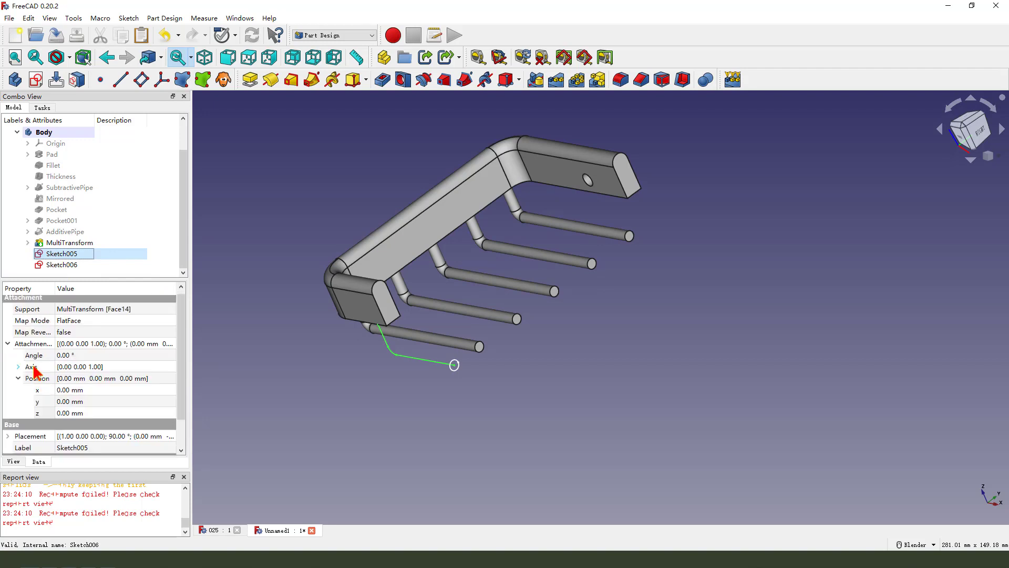
{"action": "left_click", "coordinate": [7, 347]}
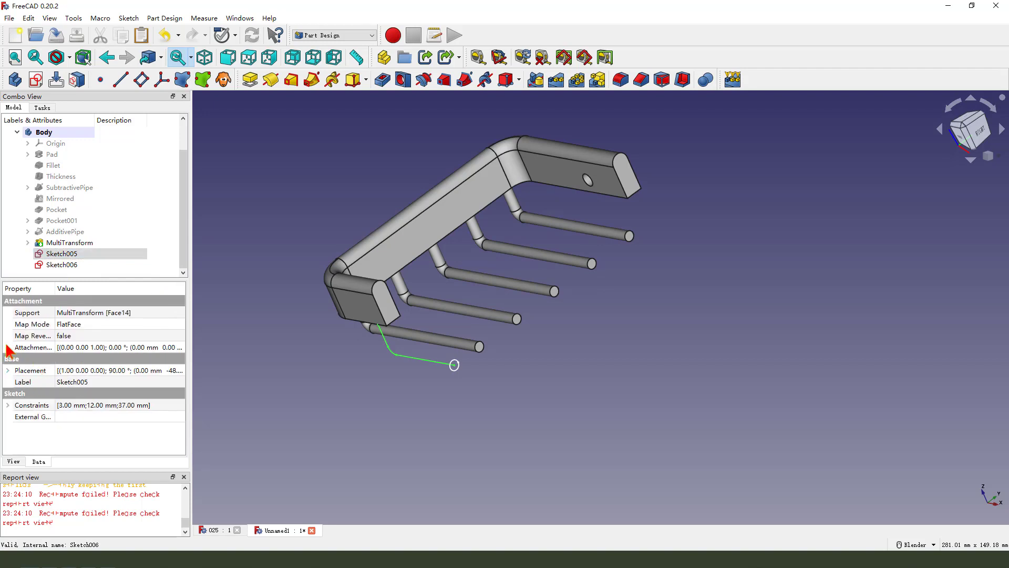
{"action": "left_click", "coordinate": [7, 347]}
{"action": "left_click", "coordinate": [67, 418]}
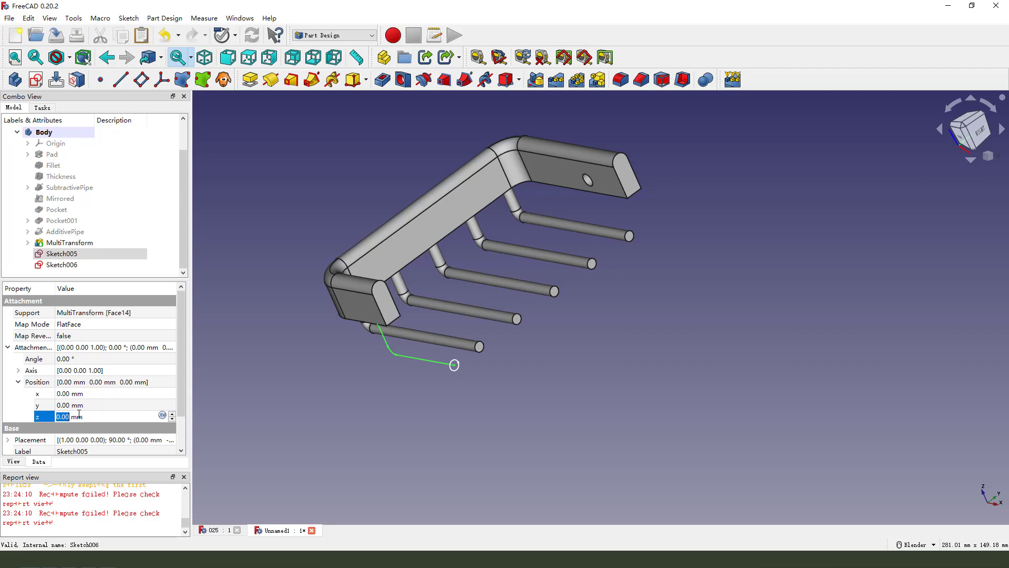
{"action": "type", "text": "-3"}
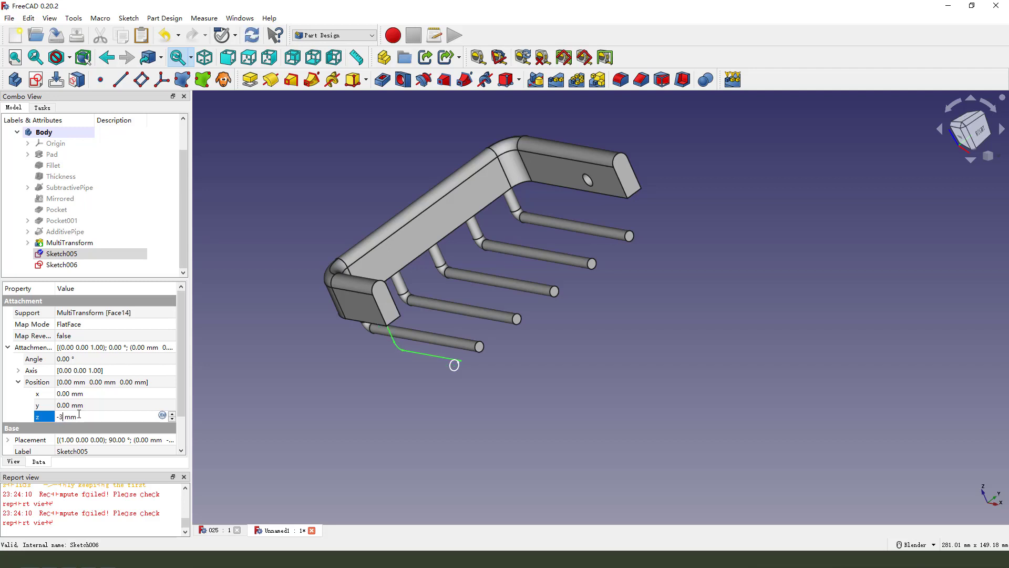
{"action": "type", "text": ".3"}
{"action": "key", "text": "Return"}
Examine the offset path beneath the front edge and the profile circle's position at its end from several angles
{"action": "middle_click_drag", "start_coordinate": [372, 362], "coordinate": [358, 295]}
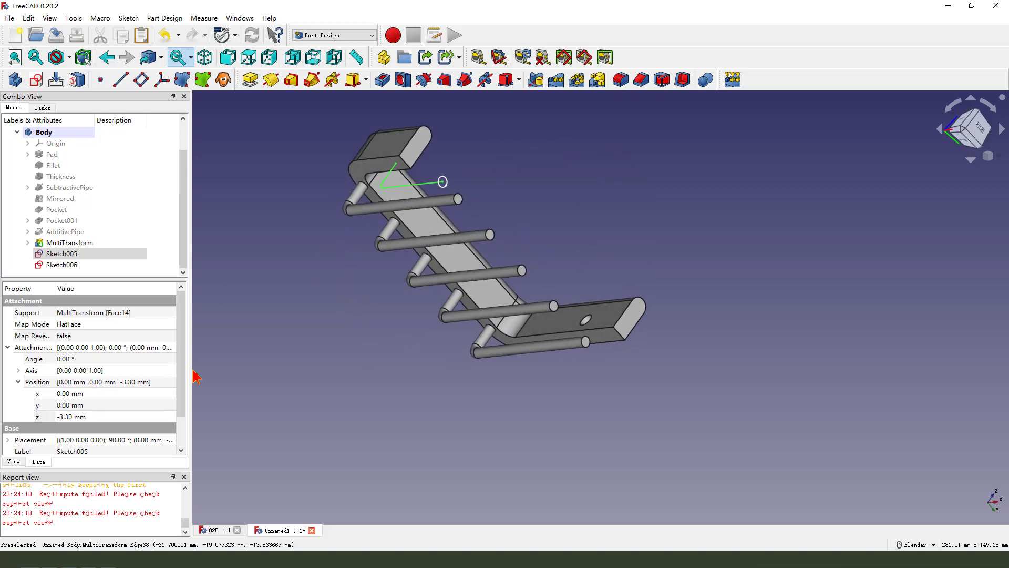
{"action": "mouse_move", "coordinate": [79, 411]}
{"action": "left_mouse_down"}
{"action": "mouse_move", "coordinate": [71, 428]}
{"action": "mouse_move", "coordinate": [382, 168]}
{"action": "left_mouse_up"}
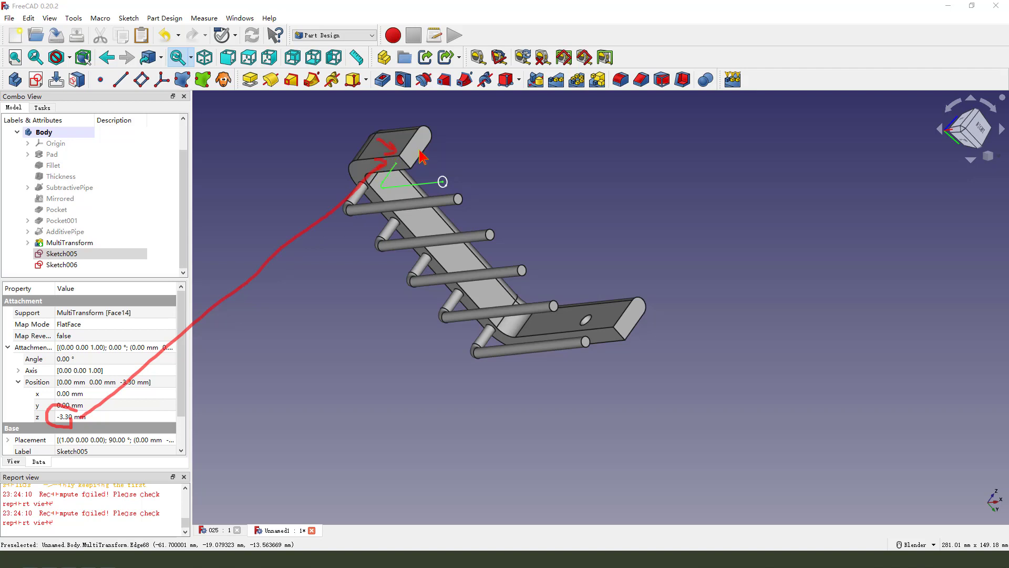
{"action": "key", "text": "Escape"}
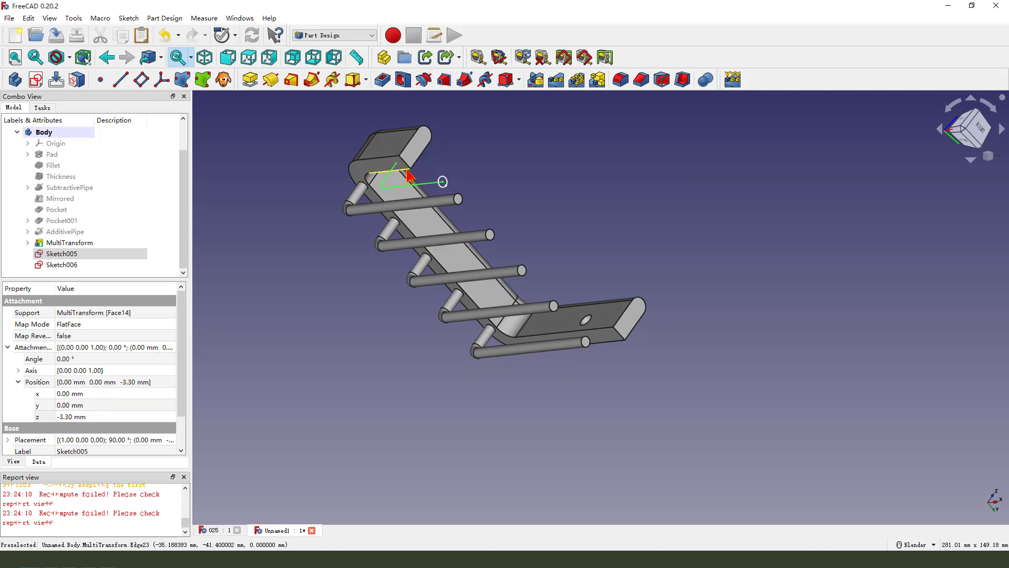
{"action": "middle_click_drag", "start_coordinate": [410, 176], "coordinate": [409, 262]}
{"action": "scroll", "coordinate": [435, 296], "scroll_direction": "down", "scroll_amount": 2}
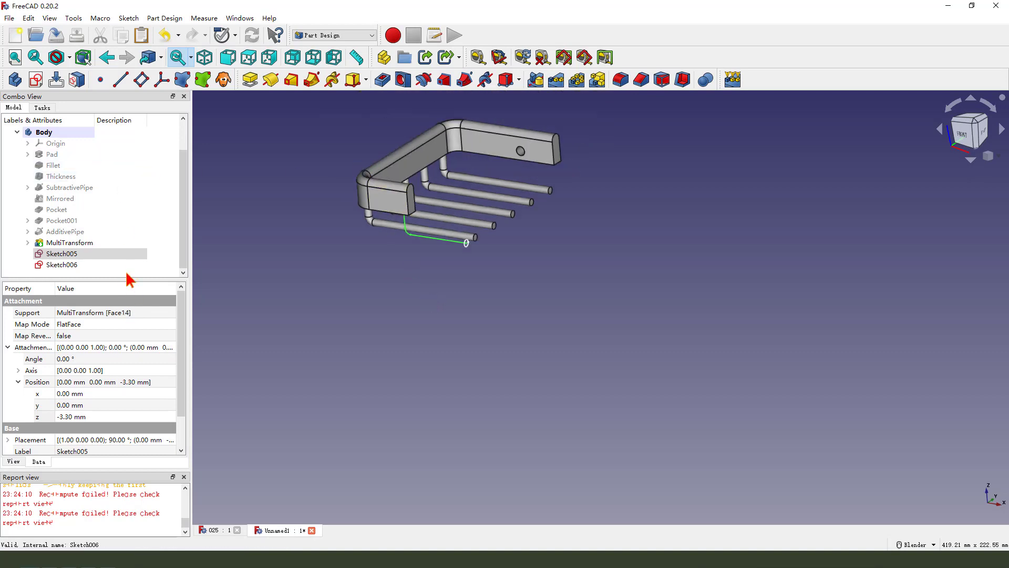
{"action": "left_click", "coordinate": [534, 269]}
{"action": "middle_click_drag", "start_coordinate": [534, 269], "coordinate": [411, 274]}
{"action": "scroll", "coordinate": [434, 269], "scroll_direction": "up", "scroll_amount": 4}
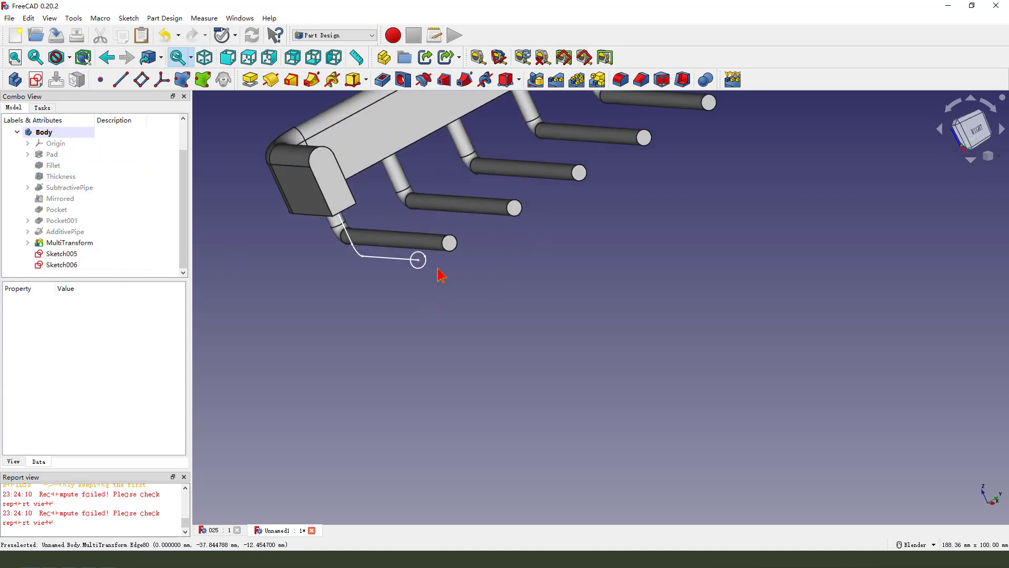
{"action": "key", "text": "ctrl+2"}
{"action": "left_click_drag", "start_coordinate": [427, 246], "coordinate": [401, 254]}
{"action": "key", "text": "Escape"}
{"action": "scroll", "coordinate": [403, 334], "scroll_direction": "down", "scroll_amount": 3}
{"action": "mouse_move", "coordinate": [528, 274]}
{"action": "middle_mouse_down"}
{"action": "mouse_move", "coordinate": [475, 259]}
{"action": "mouse_move", "coordinate": [496, 333]}
{"action": "mouse_move", "coordinate": [620, 272]}
{"action": "mouse_move", "coordinate": [558, 290]}
{"action": "mouse_move", "coordinate": [457, 279]}
{"action": "mouse_move", "coordinate": [488, 366]}
{"action": "middle_mouse_up"}
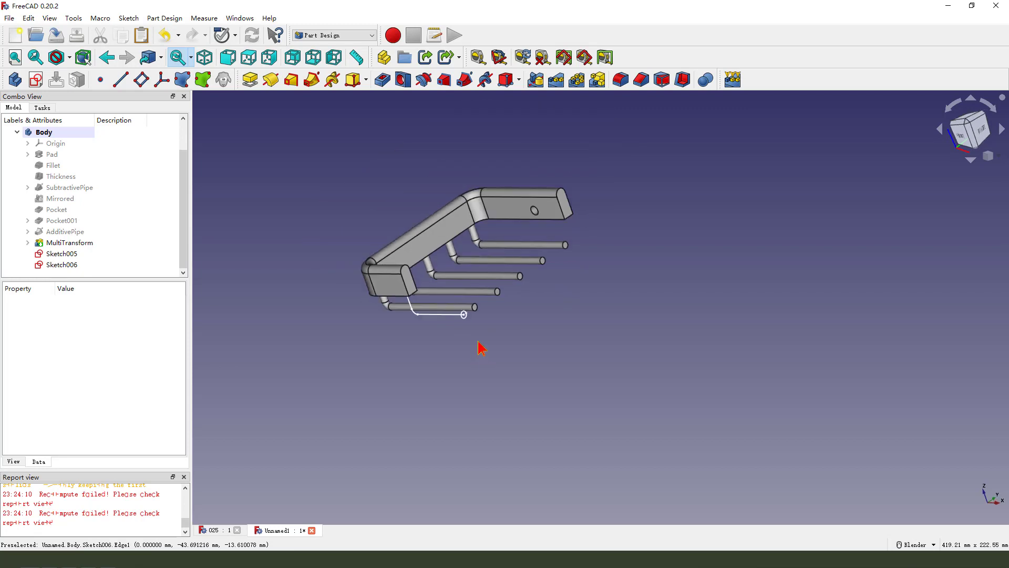
Sweep the 3.8 mm circle, Sketch006, along the path Sketch005 as an additive pipe
{"action": "scroll", "coordinate": [466, 348], "scroll_direction": "up", "scroll_amount": 3}
{"action": "left_click", "coordinate": [466, 329]}
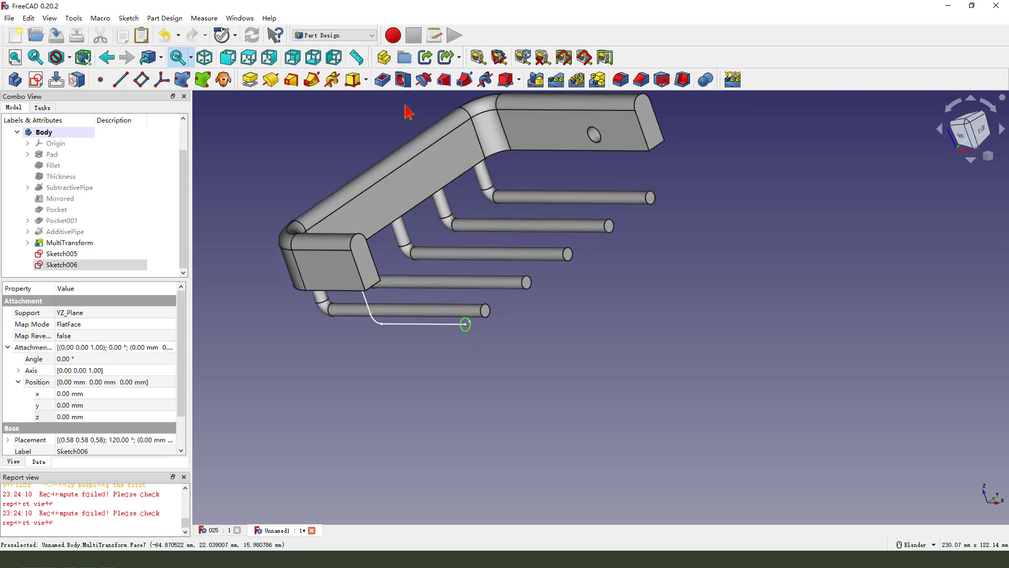
{"action": "left_click", "coordinate": [312, 80]}
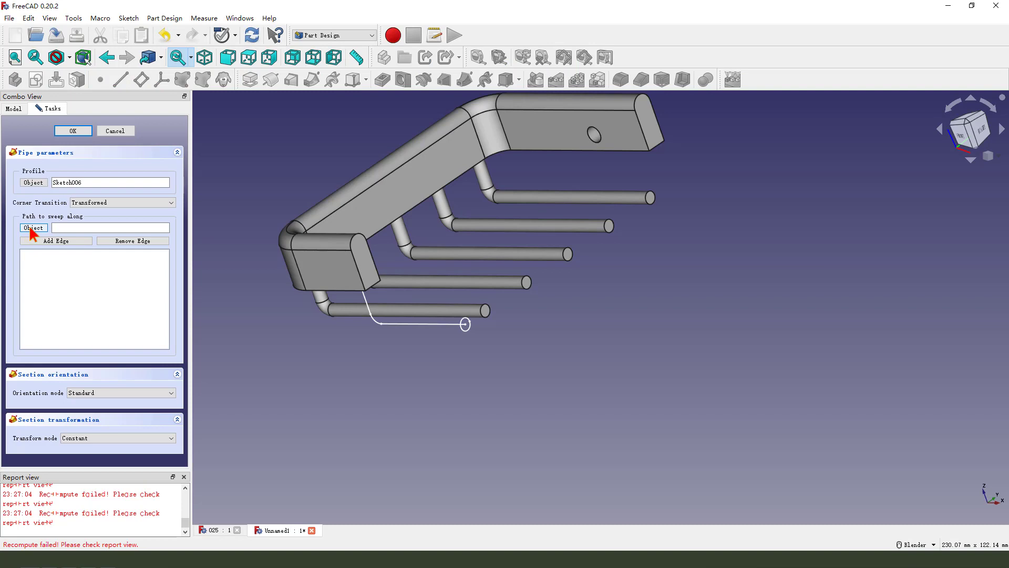
{"action": "left_click", "coordinate": [451, 324]}
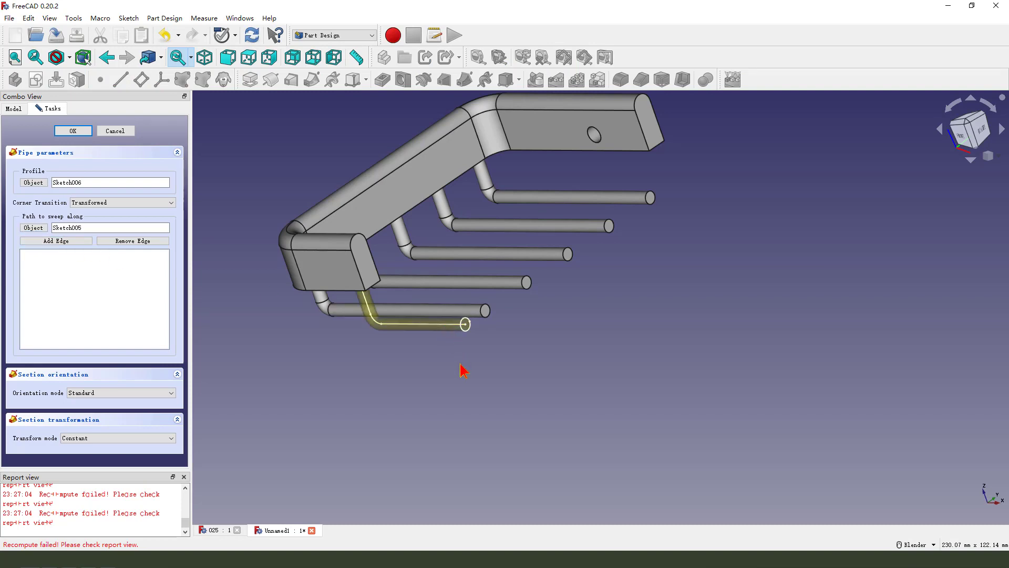
{"action": "left_click", "coordinate": [76, 134]}
{"action": "scroll", "coordinate": [397, 335], "scroll_direction": "down", "scroll_amount": 1}
{"action": "middle_click_drag", "start_coordinate": [457, 368], "coordinate": [438, 362]}
Mirror the new front wire pipe, AdditivePipe001, across the base XZ plane to create the matching rear wire
{"action": "left_click", "coordinate": [73, 265]}
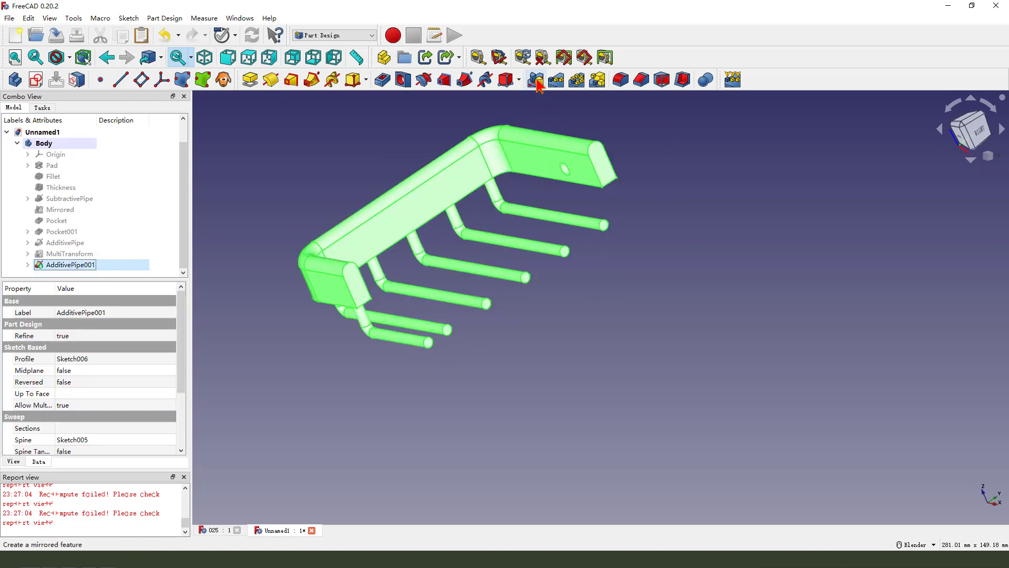
{"action": "left_click", "coordinate": [536, 80]}
{"action": "scroll", "coordinate": [413, 294], "scroll_direction": "down", "scroll_amount": 2}
{"action": "middle_click_drag", "start_coordinate": [541, 278], "coordinate": [554, 283]}
{"action": "mouse_move", "coordinate": [518, 240]}
{"action": "middle_mouse_down"}
{"action": "mouse_move", "coordinate": [520, 229]}
{"action": "mouse_move", "coordinate": [525, 244]}
{"action": "middle_mouse_up"}
{"action": "scroll", "coordinate": [526, 236], "scroll_direction": "up", "scroll_amount": 1}
{"action": "left_click_drag", "start_coordinate": [548, 227], "coordinate": [551, 228]}
{"action": "left_click", "coordinate": [141, 348]}
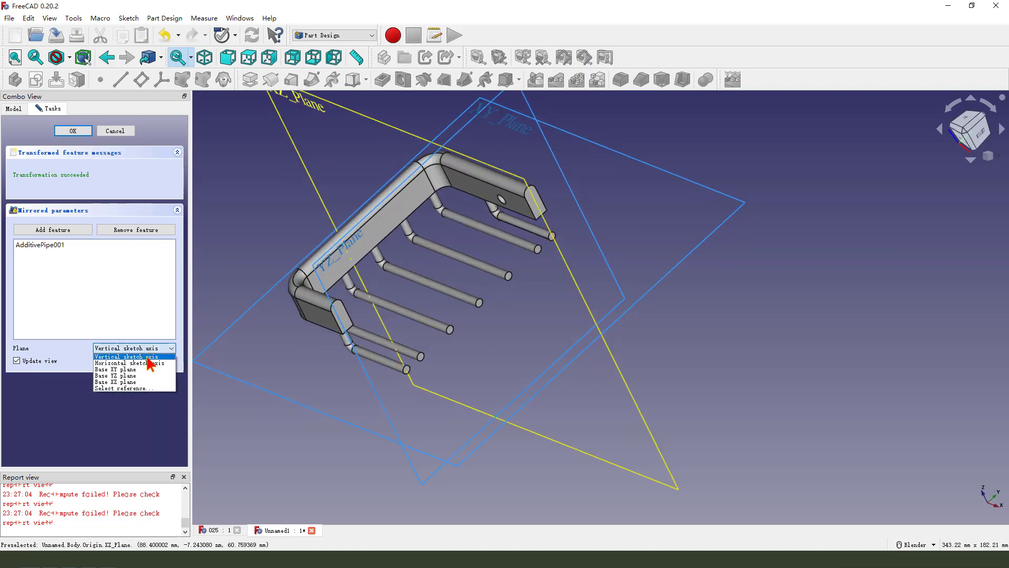
{"action": "left_click", "coordinate": [134, 382]}
{"action": "middle_click_drag", "start_coordinate": [264, 384], "coordinate": [501, 322]}
{"action": "left_click", "coordinate": [73, 131]}
{"action": "scroll", "coordinate": [460, 338], "scroll_direction": "down", "scroll_amount": 1}
{"action": "middle_click_drag", "start_coordinate": [395, 290], "coordinate": [453, 296]}
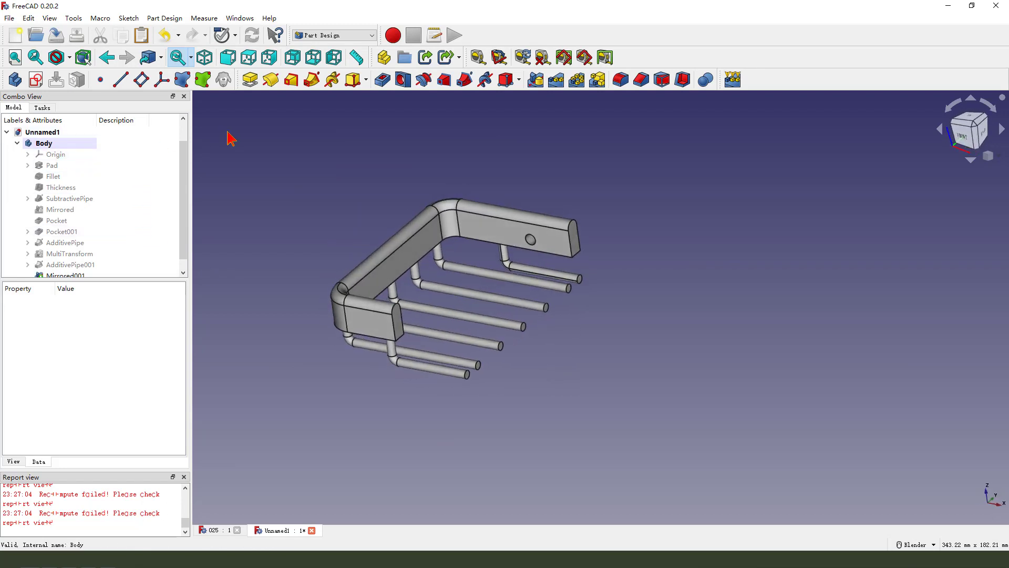
Switch to the Part workbench and mirror the whole body across the YZ plane
{"action": "left_click", "coordinate": [331, 36]}
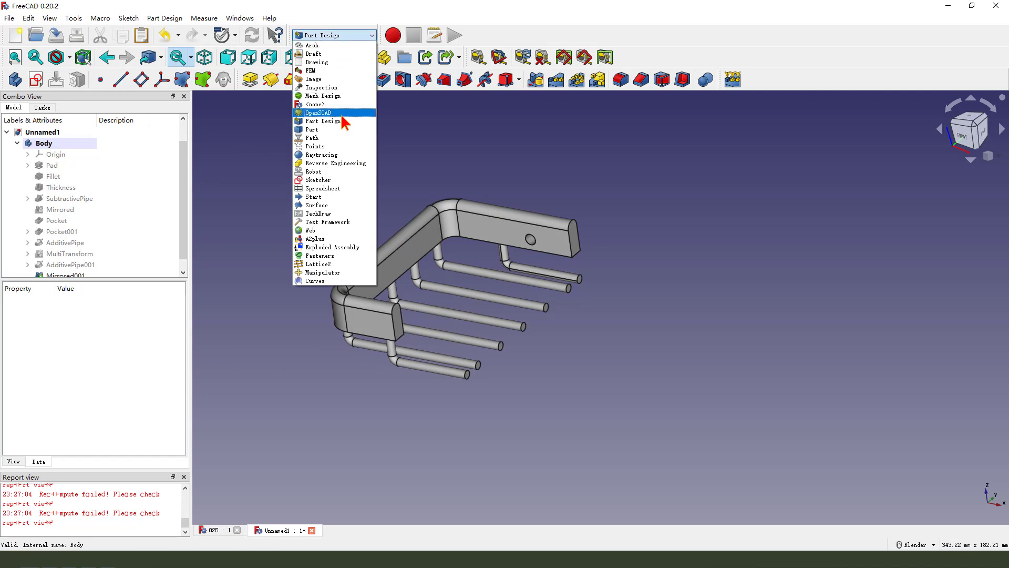
{"action": "left_click", "coordinate": [332, 130]}
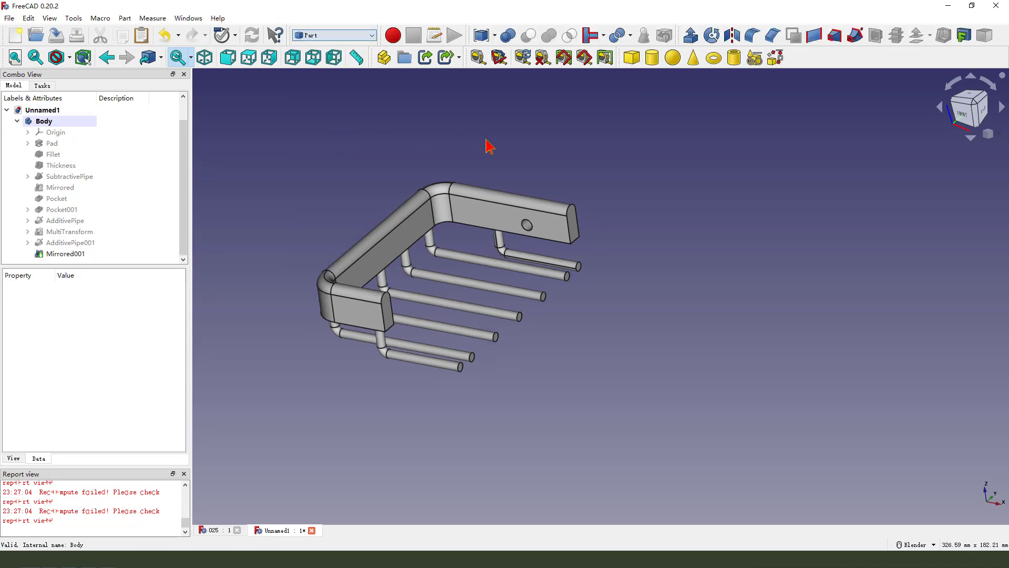
{"action": "left_click", "coordinate": [18, 121]}
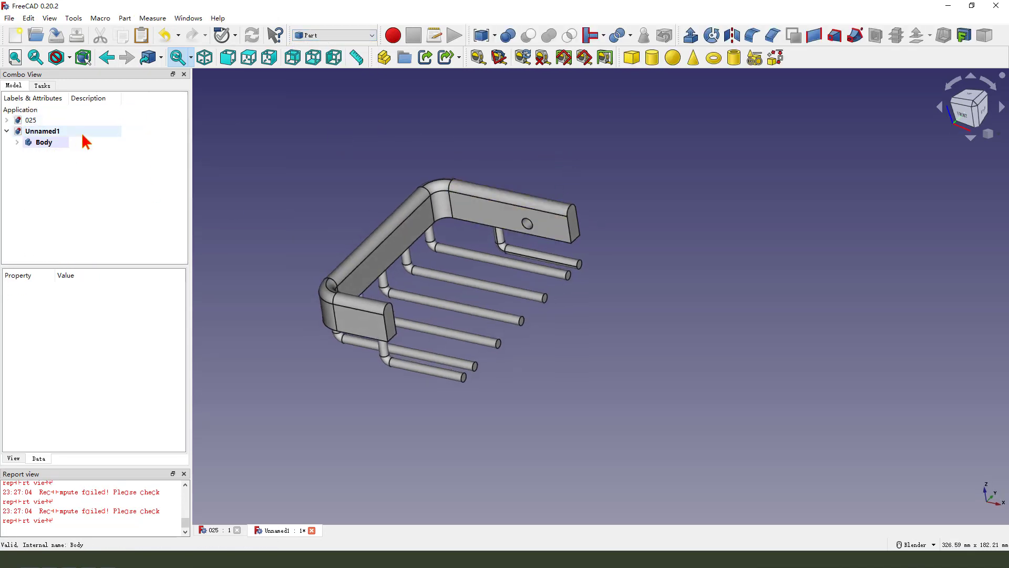
{"action": "mouse_move", "coordinate": [418, 163]}
{"action": "middle_mouse_down"}
{"action": "mouse_move", "coordinate": [453, 175]}
{"action": "mouse_move", "coordinate": [428, 178]}
{"action": "middle_mouse_up"}
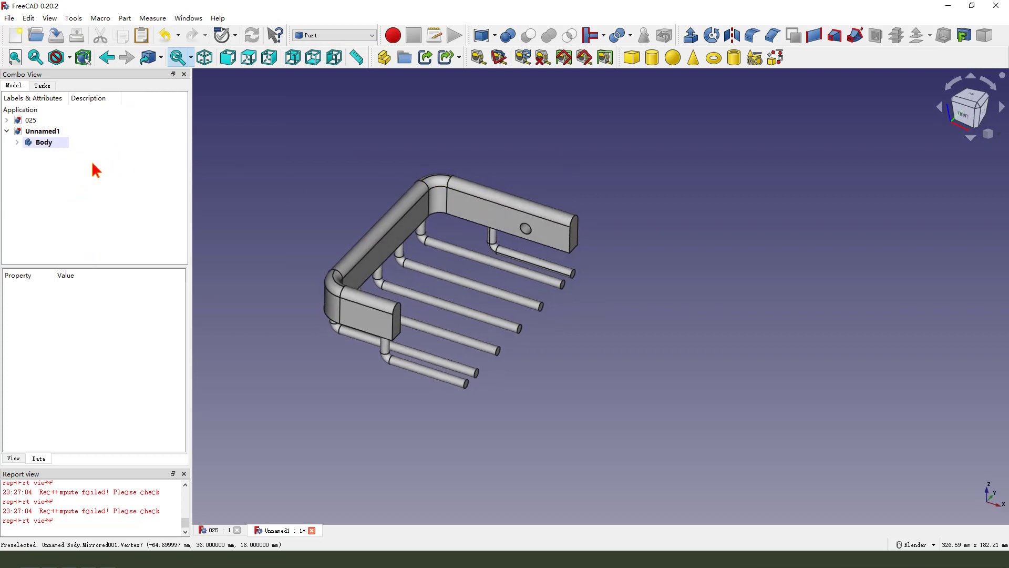
{"action": "left_click", "coordinate": [45, 142]}
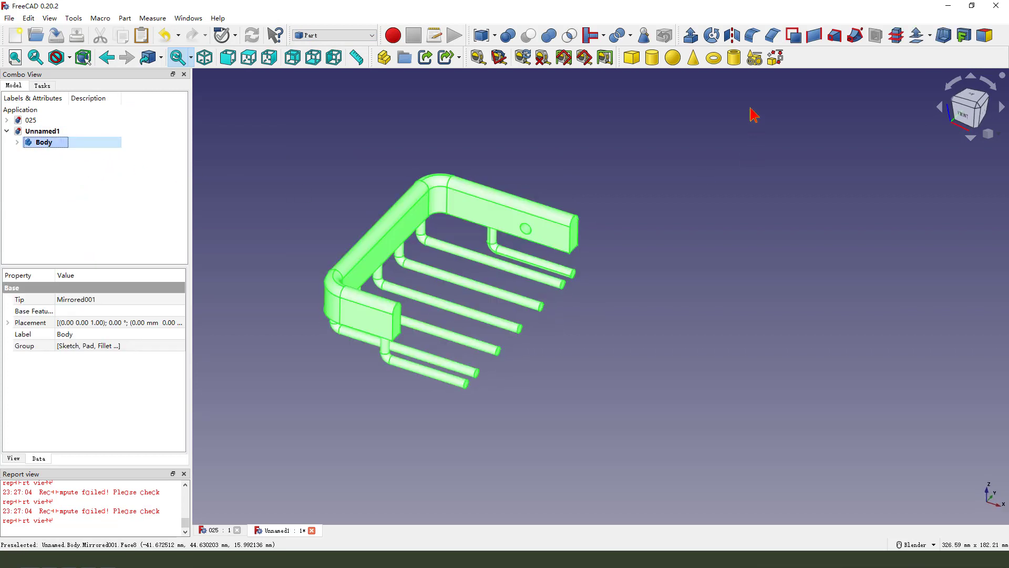
{"action": "left_click", "coordinate": [731, 35]}
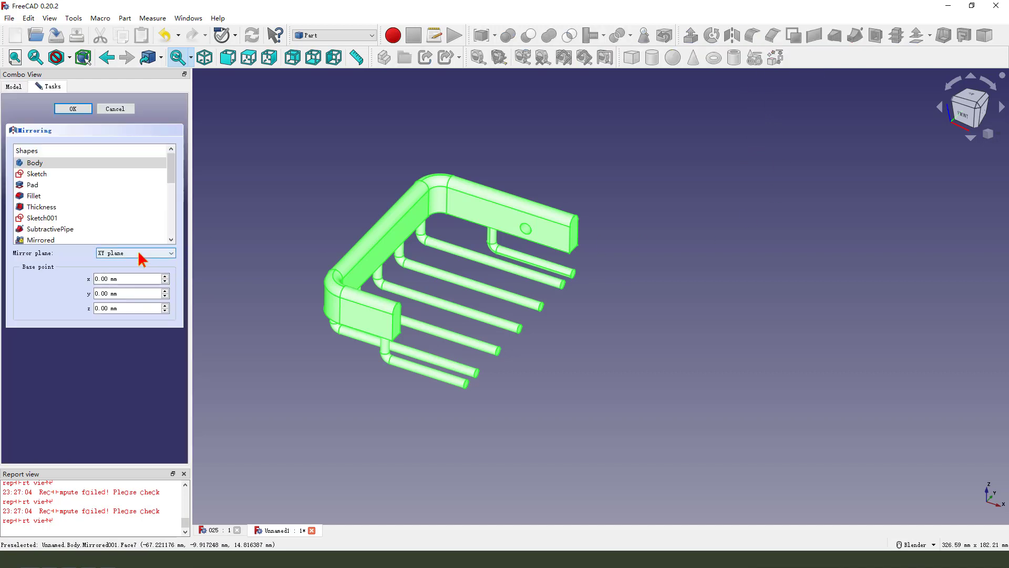
{"action": "left_click", "coordinate": [140, 255]}
{"action": "left_click", "coordinate": [124, 275]}
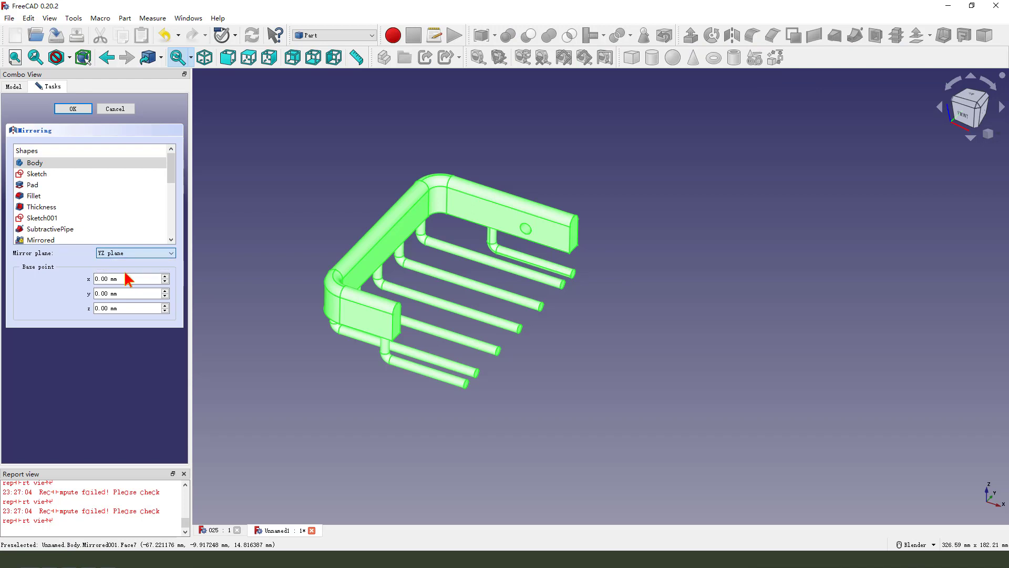
{"action": "left_click", "coordinate": [74, 106]}
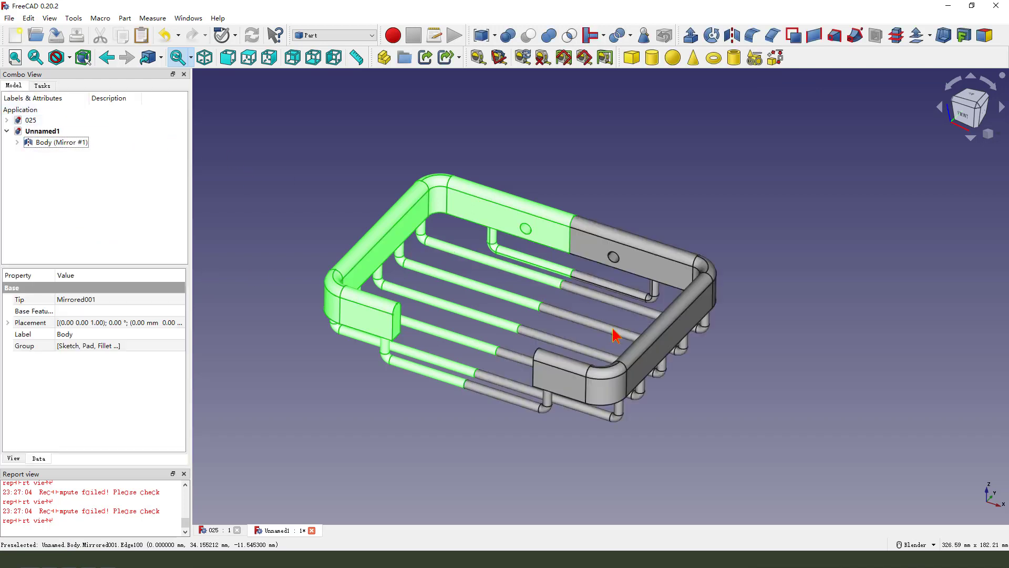
Fuse the original body and its mirrored copy into a single solid with Union
{"action": "left_click", "coordinate": [408, 419]}
{"action": "middle_click_drag", "start_coordinate": [685, 312], "coordinate": [666, 321]}
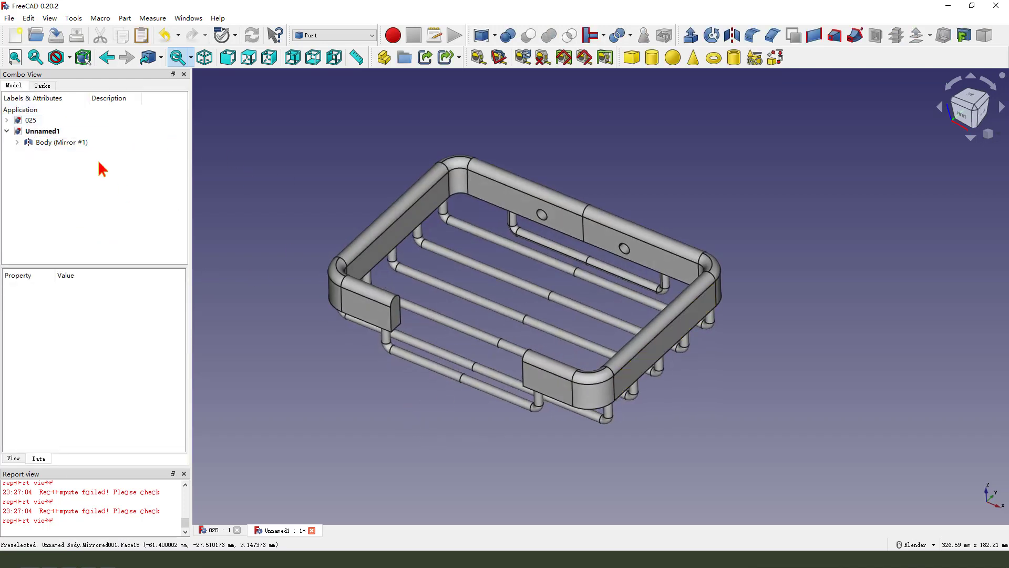
{"action": "left_click", "coordinate": [18, 142]}
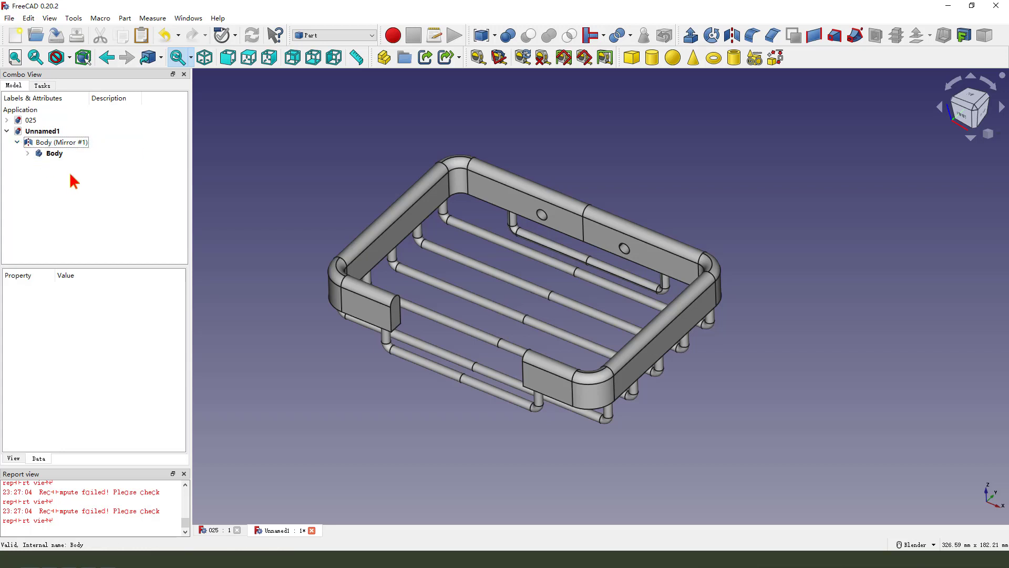
{"action": "left_click", "coordinate": [58, 142]}
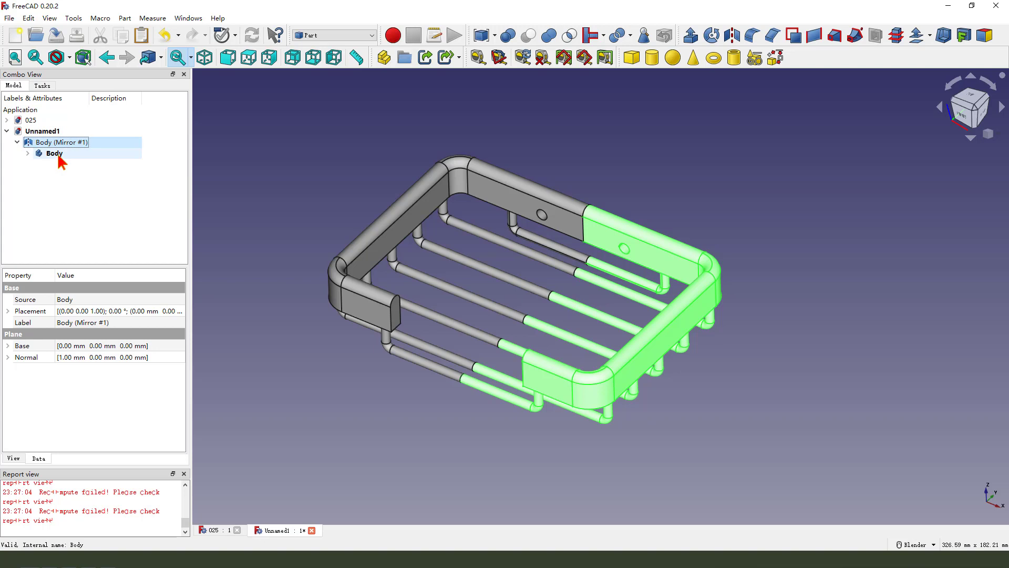
{"action": "left_click", "coordinate": [59, 155], "text": "ctrl"}
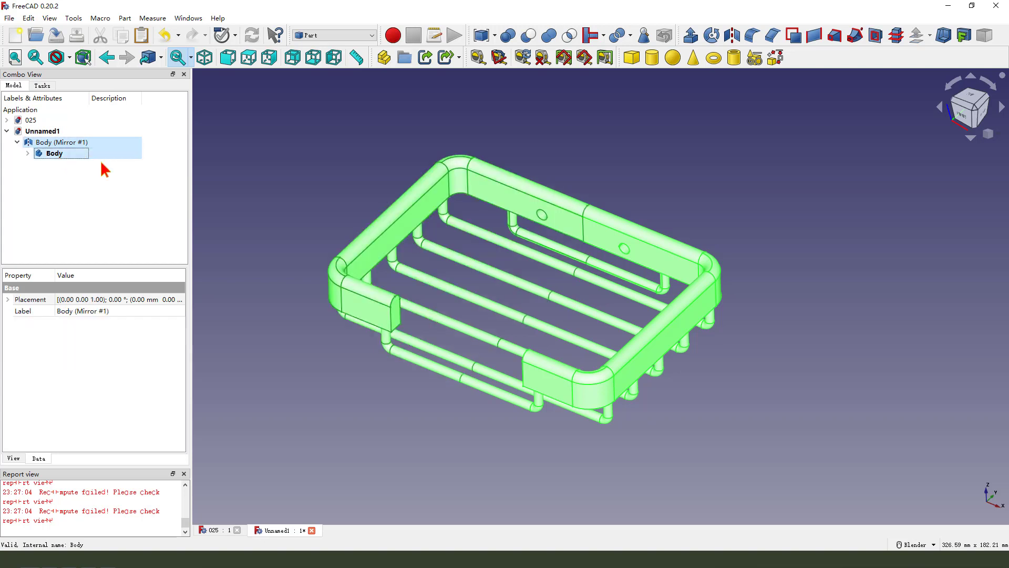
{"action": "left_click", "coordinate": [549, 38]}
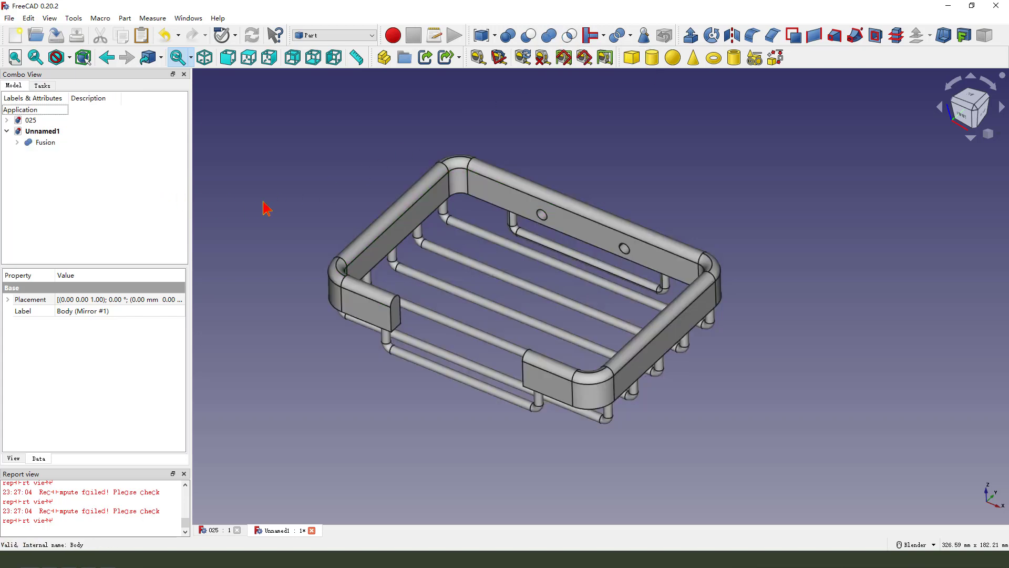
Set the fused soap rack's shape color to orange, #ff5500, and close the display properties
{"action": "middle_click_drag", "start_coordinate": [284, 245], "coordinate": [472, 274]}
{"action": "left_click", "coordinate": [52, 143]}
{"action": "right_click", "coordinate": [57, 140]}
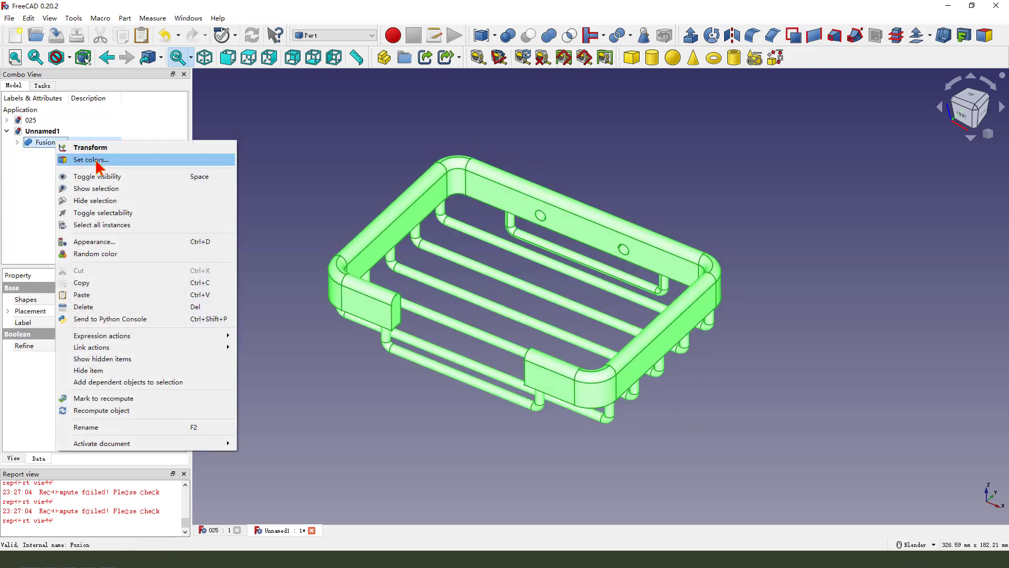
{"action": "left_click", "coordinate": [98, 242]}
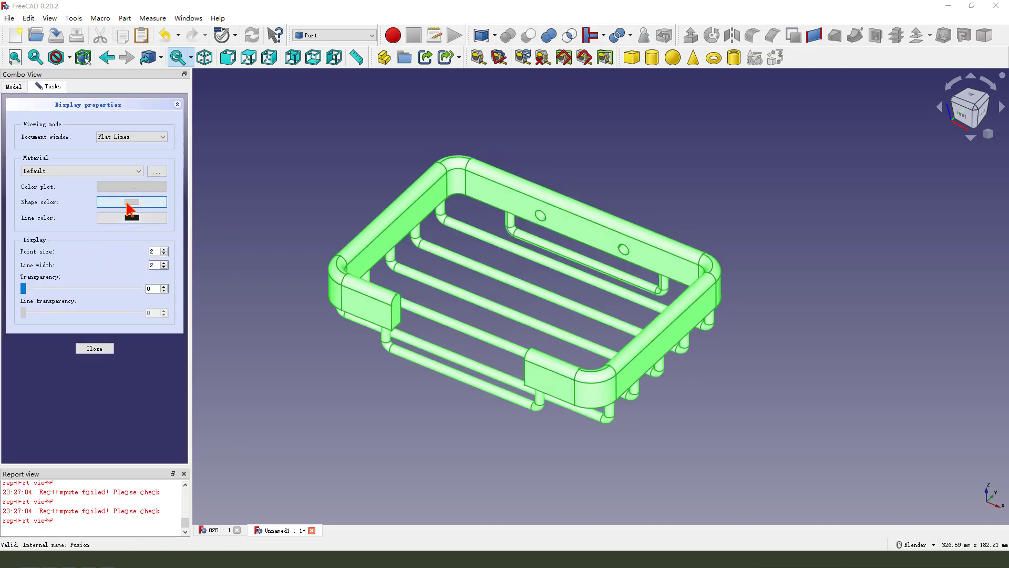
{"action": "left_click", "coordinate": [130, 206]}
{"action": "left_click", "coordinate": [425, 240]}
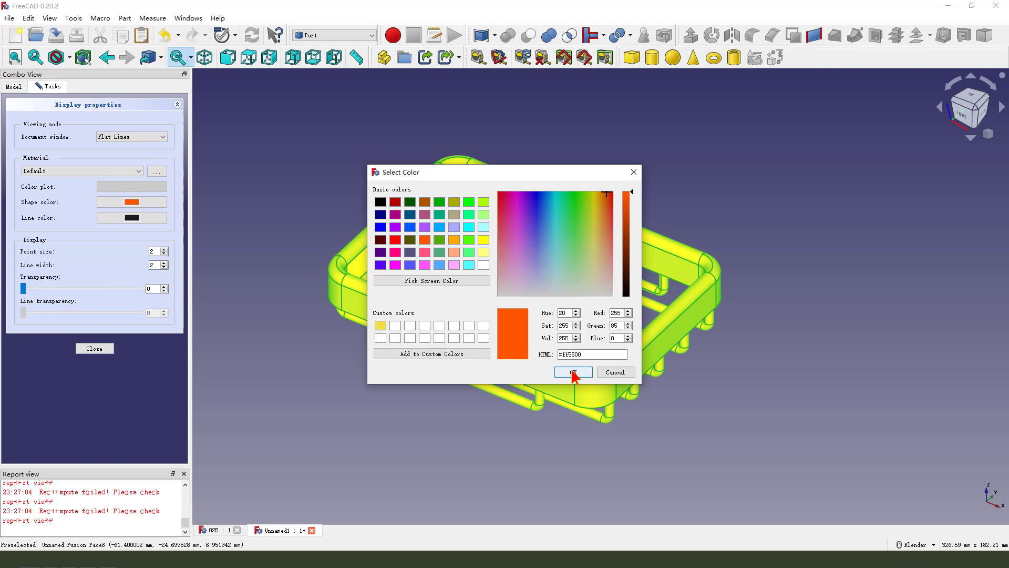
{"action": "left_click", "coordinate": [573, 372]}
{"action": "left_click", "coordinate": [93, 349]}
{"action": "left_click", "coordinate": [413, 376]}
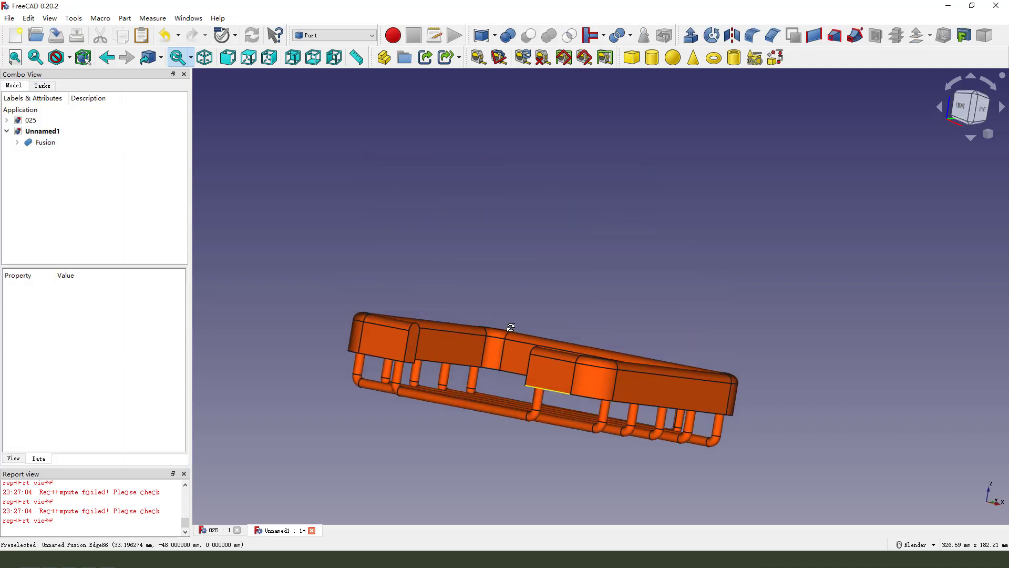